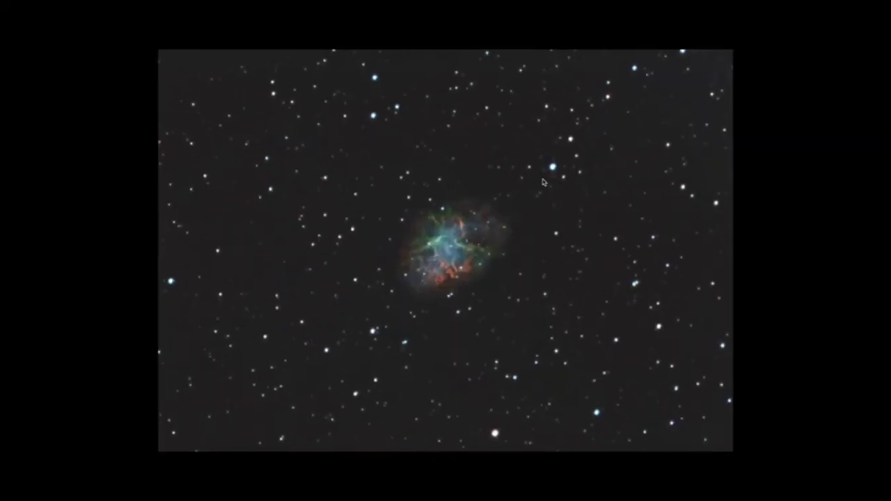
# Adjust the nebula photo's tone: Exposure +0.35, Contrast +14, Whites +5 and Blacks -15.
pyautogui.press('Escape')
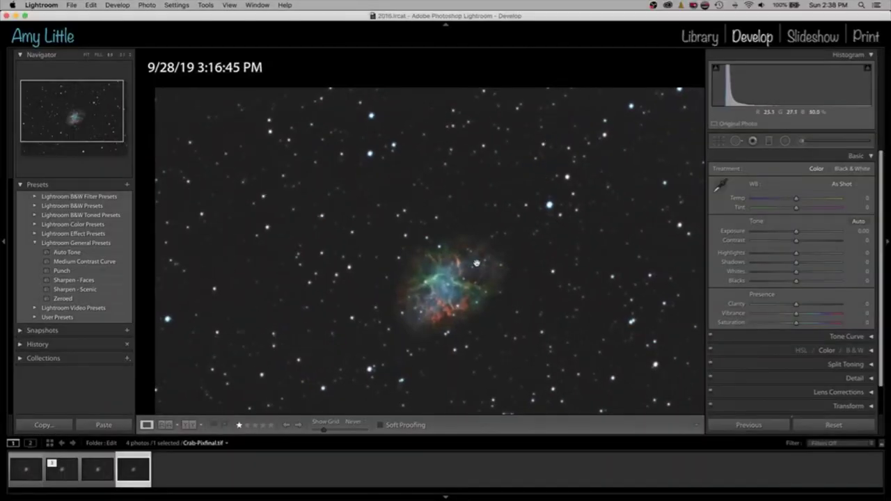
pyautogui.click(88, 54)
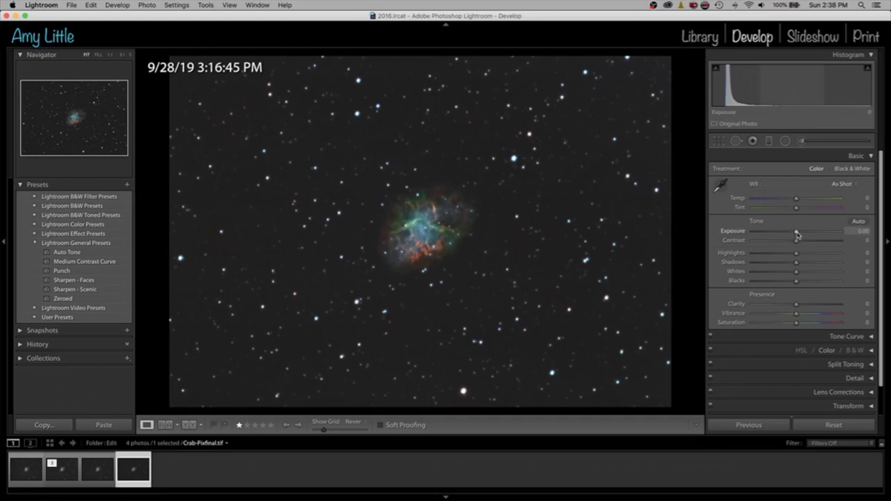
pyautogui.moveTo(796, 235); pyautogui.dragTo(796, 259)
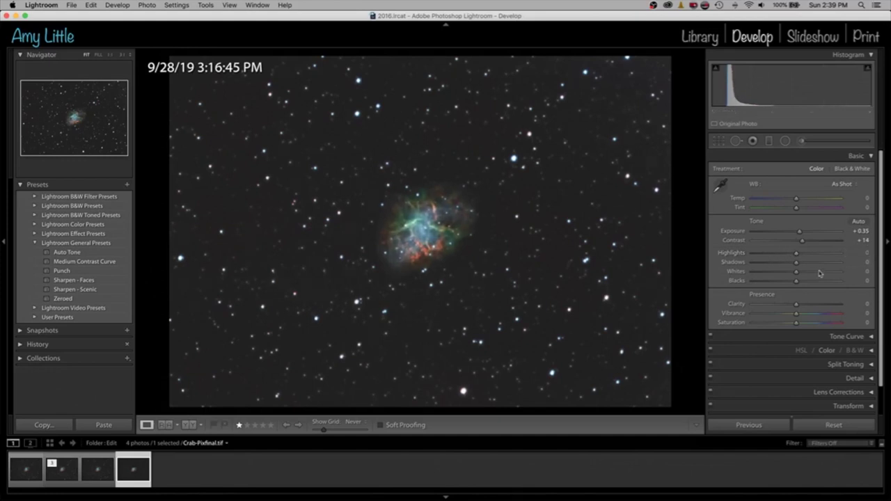
pyautogui.moveTo(796, 263); pyautogui.dragTo(744, 264)
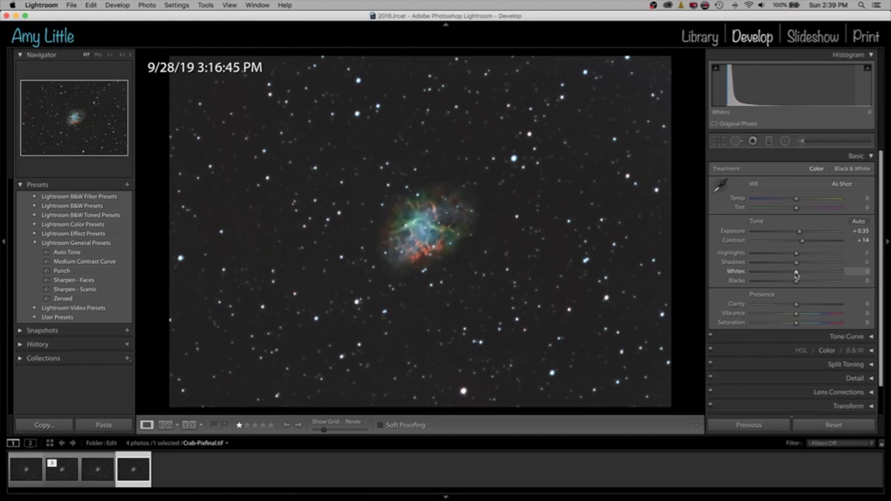
pyautogui.moveTo(797, 274)
pyautogui.mouseDown()
pyautogui.moveTo(819, 273)
pyautogui.moveTo(799, 275)
pyautogui.mouseUp()
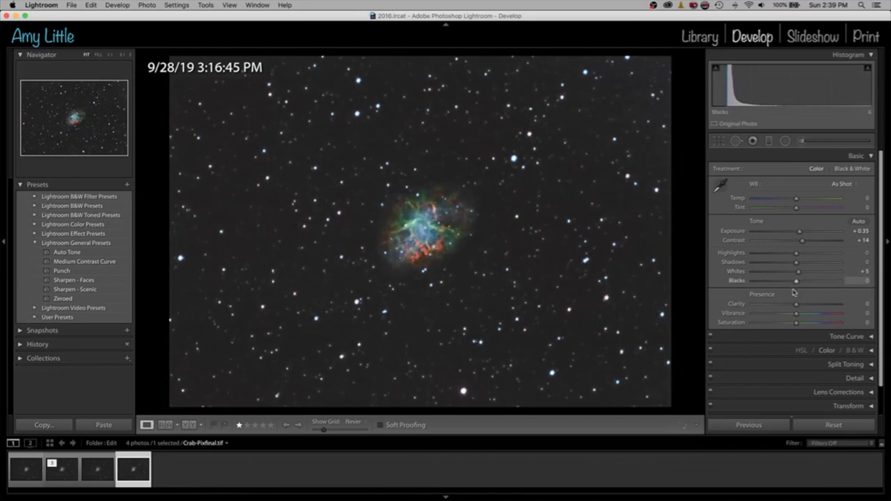
pyautogui.moveTo(797, 283); pyautogui.dragTo(774, 287)
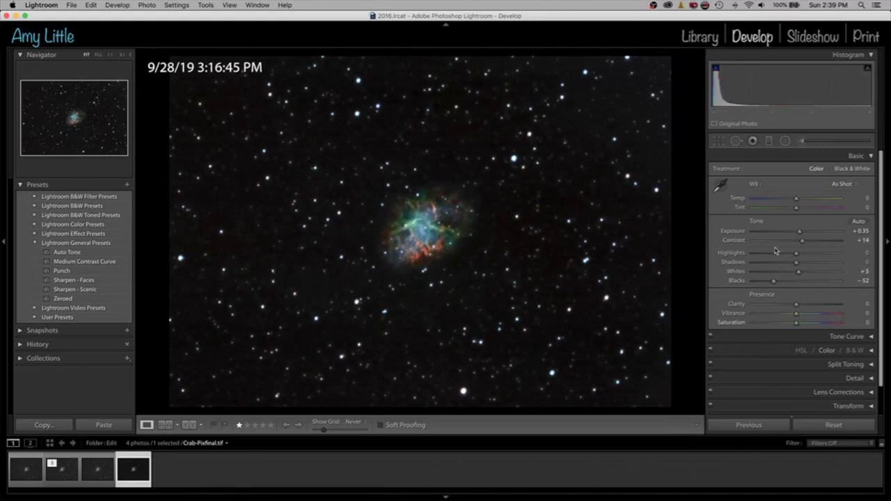
pyautogui.moveTo(773, 283)
pyautogui.mouseDown()
pyautogui.moveTo(792, 284)
pyautogui.moveTo(781, 290)
pyautogui.mouseUp()
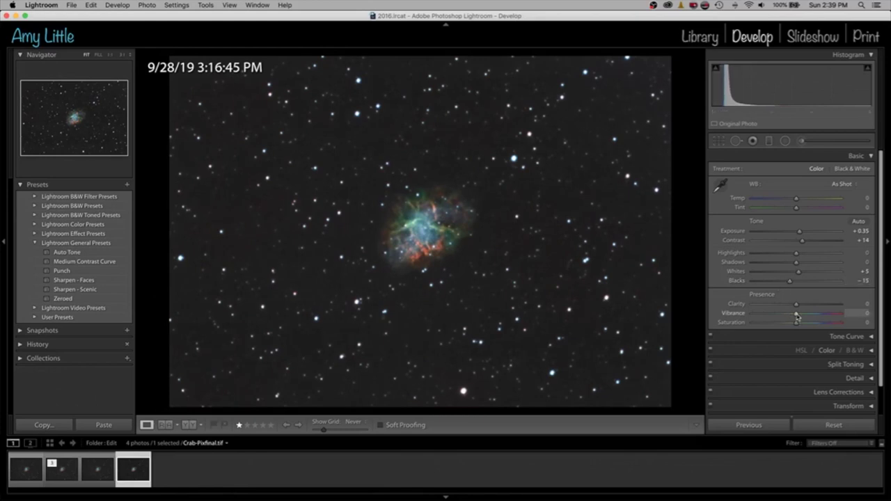
# Set Vibrance to +7 and compare the edited photo with its original version several times.
pyautogui.moveTo(796, 317); pyautogui.dragTo(774, 318)
pyautogui.click(799, 317)
pyautogui.press('\\')
pyautogui.press('\\')
pyautogui.press('\\')
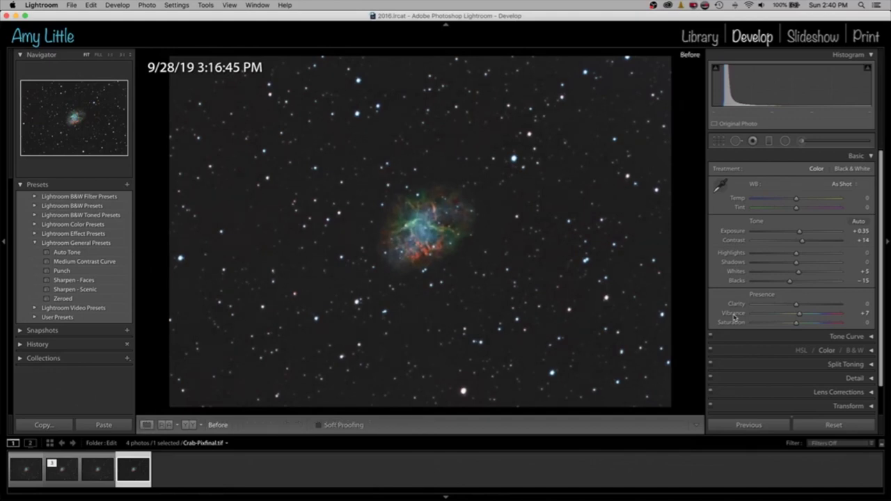
pyautogui.press('\\')
pyautogui.press('\\')
pyautogui.press('\\')
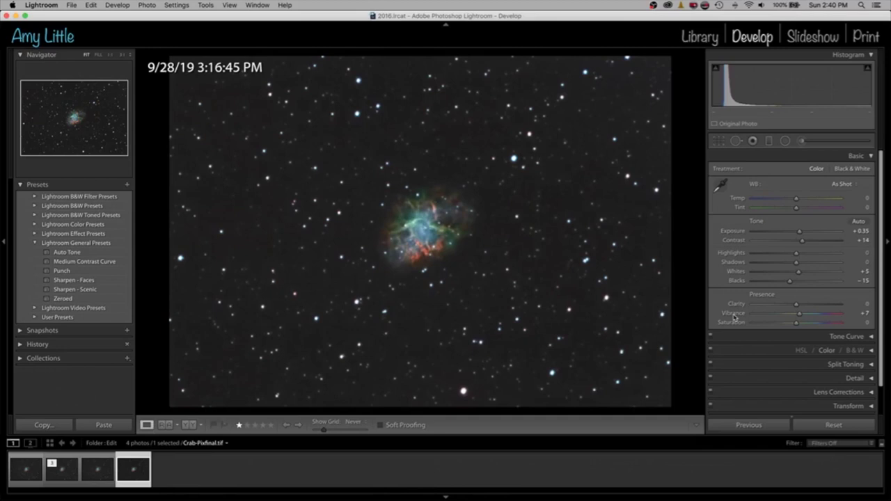
pyautogui.press('\\')
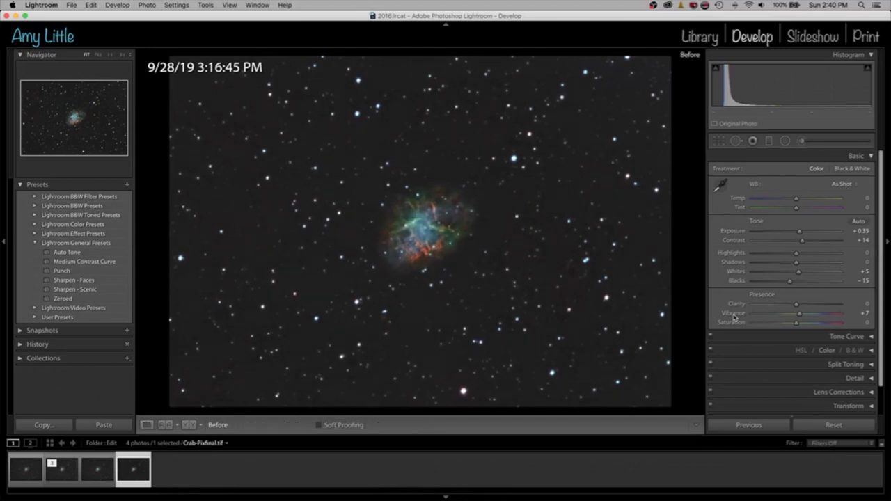
pyautogui.press('\\')
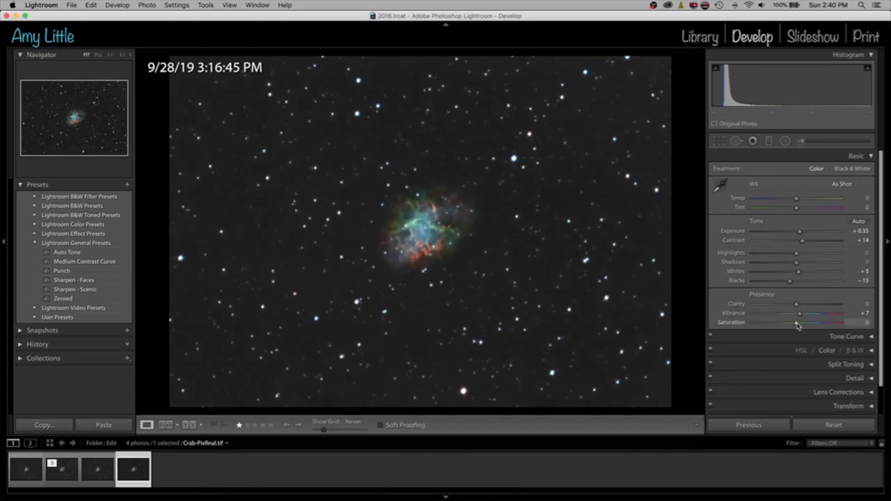
# Raise Saturation slightly and compare the photo with its unedited version.
pyautogui.moveTo(798, 325)
pyautogui.mouseDown()
pyautogui.moveTo(823, 324)
pyautogui.moveTo(799, 325)
pyautogui.mouseUp()
pyautogui.press('\\')
pyautogui.press('\\')
# Shape a gentle S-shaped tone curve with Lights at +22 and Darks at -8.
pyautogui.click(869, 157)
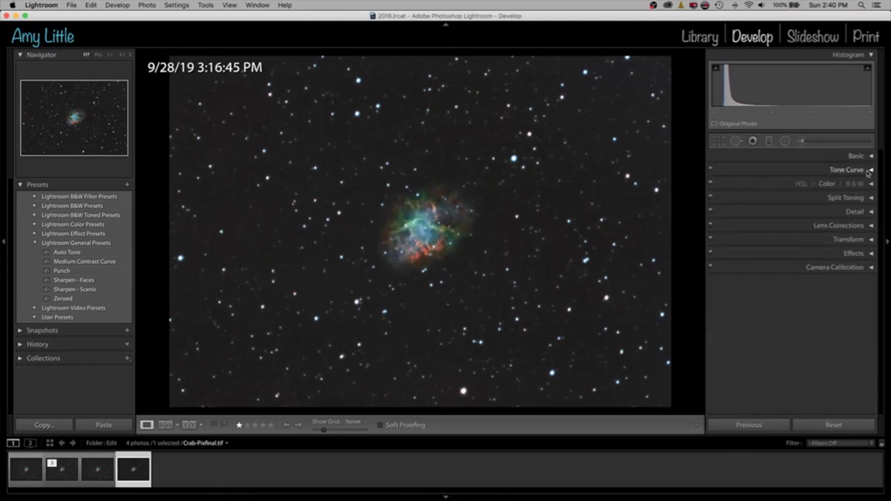
pyautogui.click(868, 170)
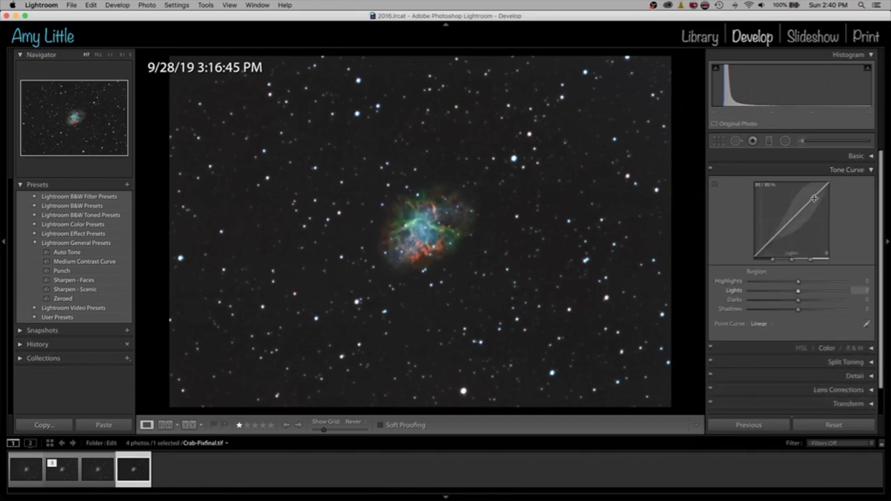
pyautogui.moveTo(813, 197); pyautogui.dragTo(813, 186)
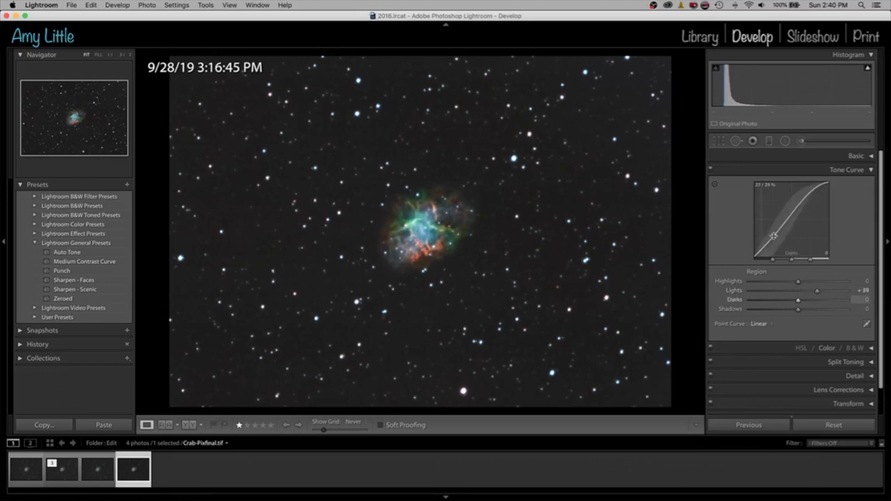
pyautogui.moveTo(774, 236); pyautogui.dragTo(774, 240)
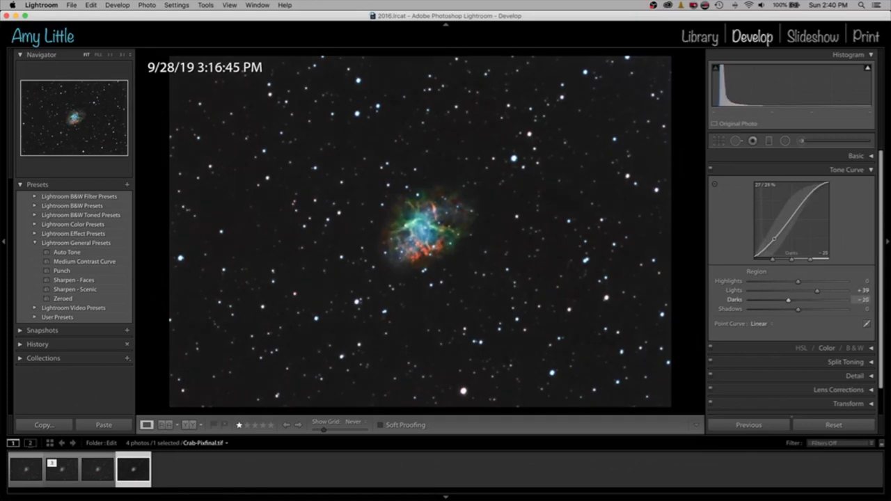
pyautogui.moveTo(774, 238); pyautogui.dragTo(774, 235)
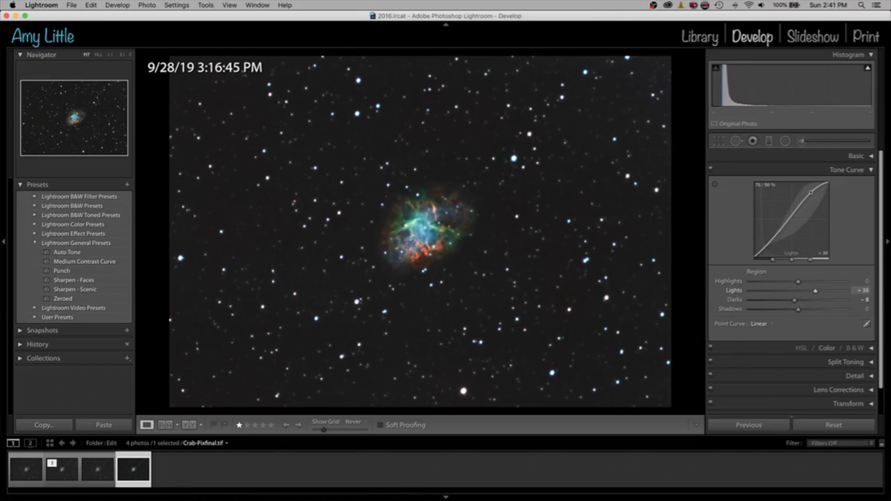
pyautogui.moveTo(811, 192); pyautogui.dragTo(810, 197)
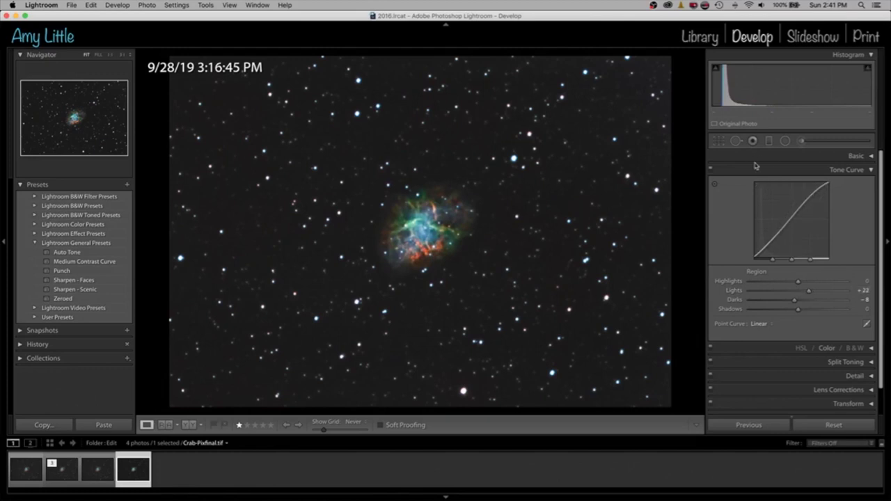
# Compare the photo with and without the tone curve, and lower the curve's Lights to +14.
pyautogui.click(711, 170)
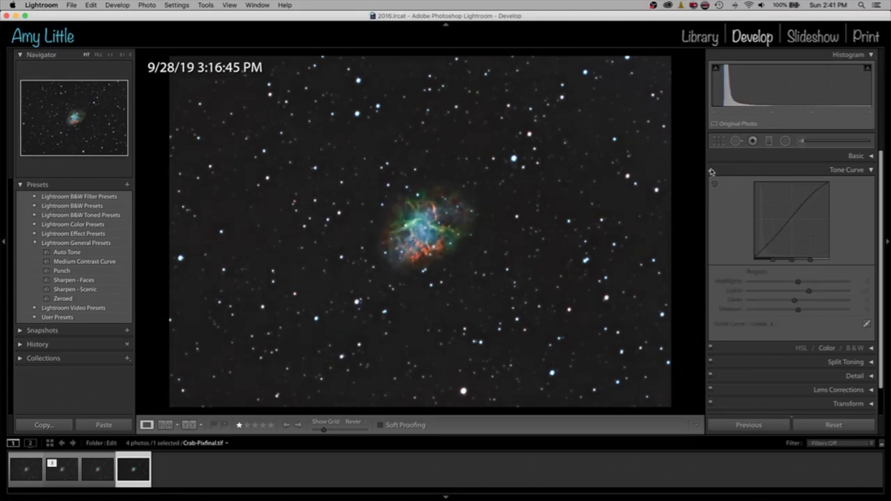
pyautogui.click(711, 170)
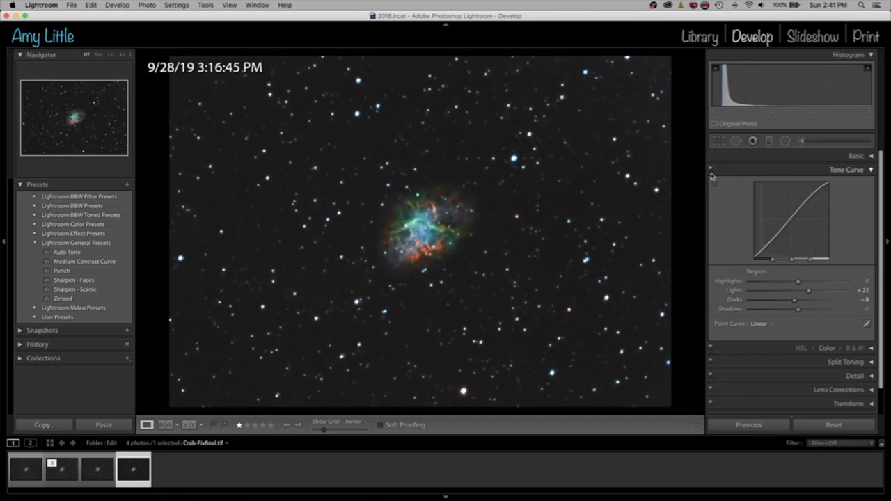
pyautogui.click(710, 171)
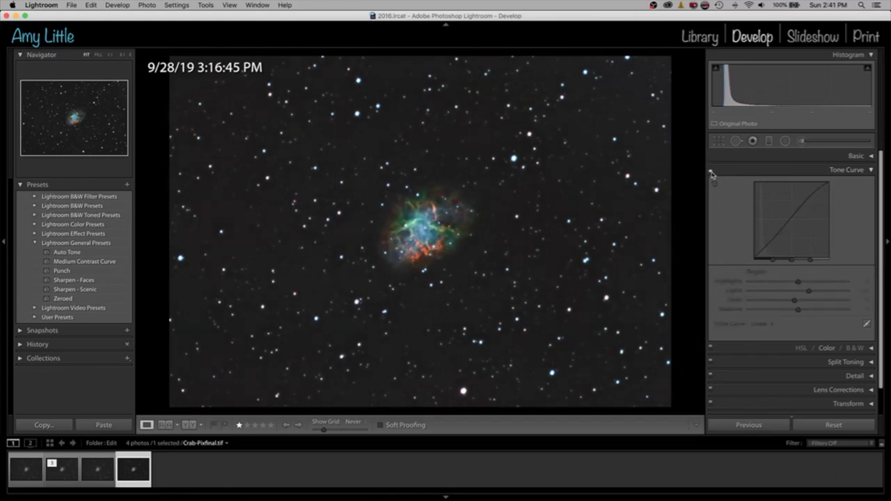
pyautogui.click(711, 172)
pyautogui.click(711, 171)
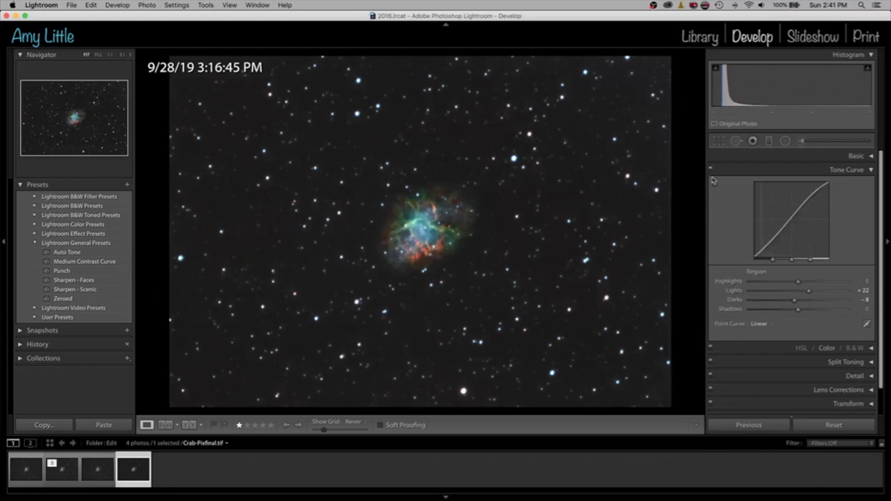
pyautogui.click(711, 170)
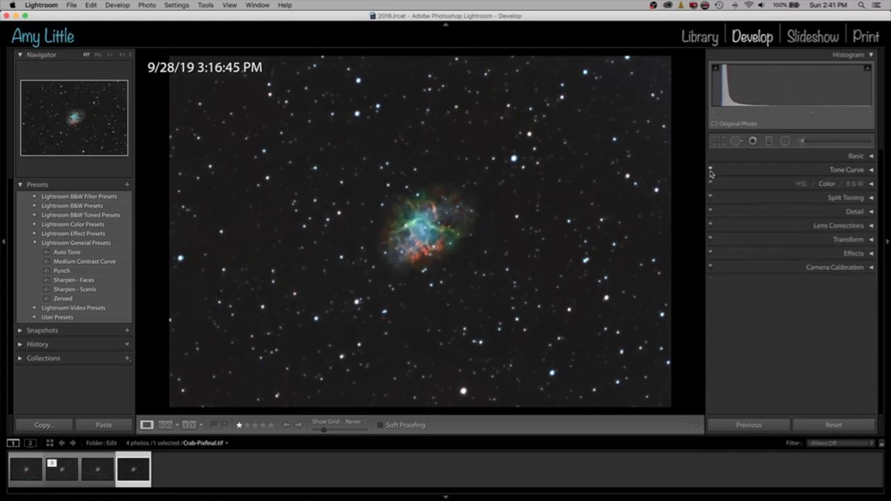
pyautogui.click(727, 170)
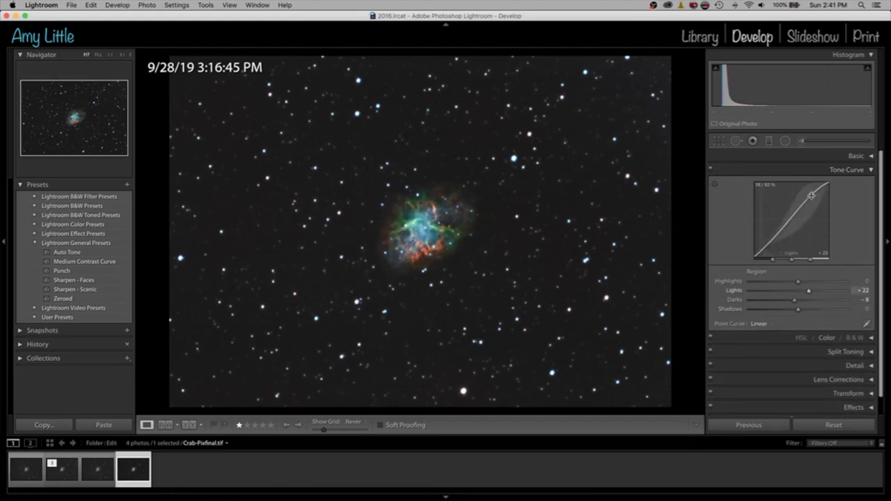
pyautogui.moveTo(810, 196); pyautogui.dragTo(810, 198)
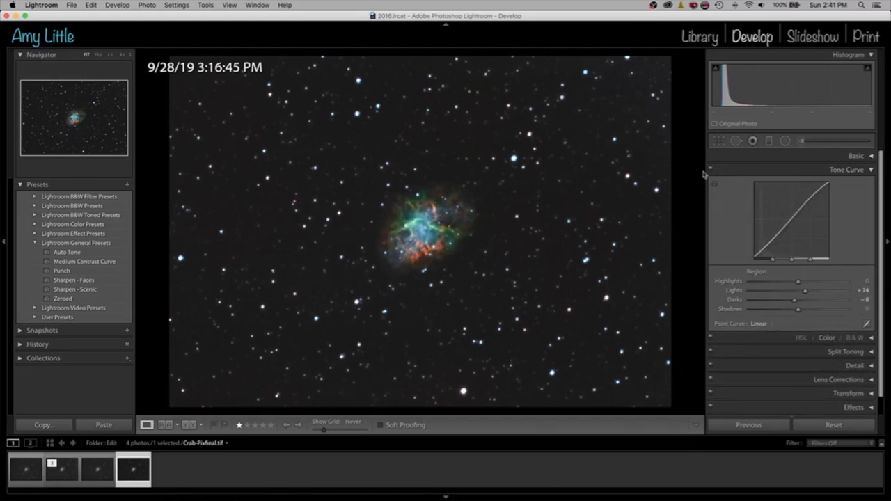
pyautogui.click(711, 172)
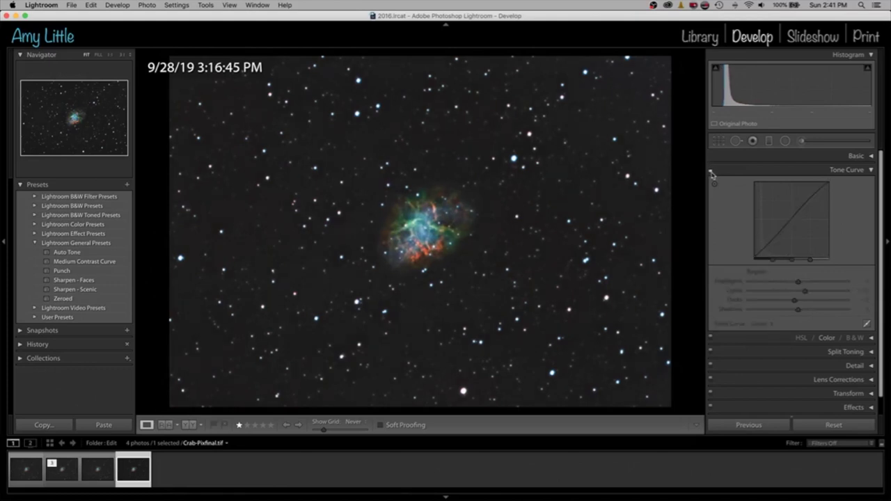
pyautogui.click(711, 173)
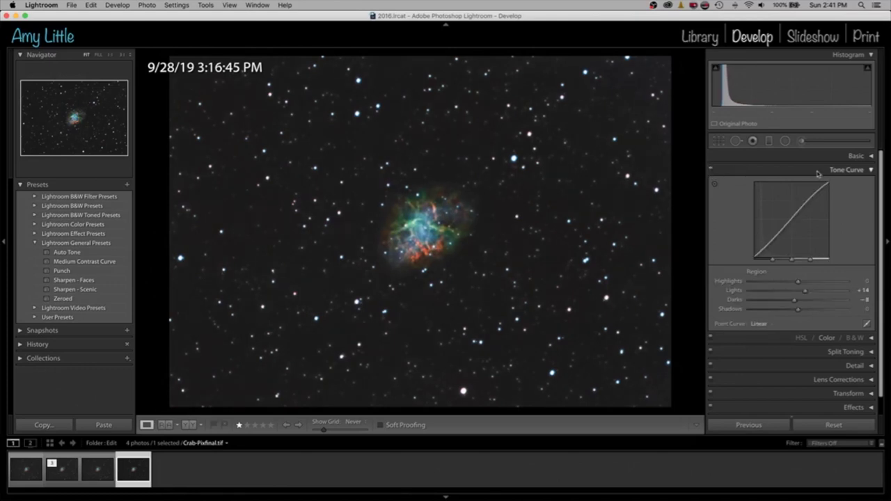
pyautogui.click(865, 174)
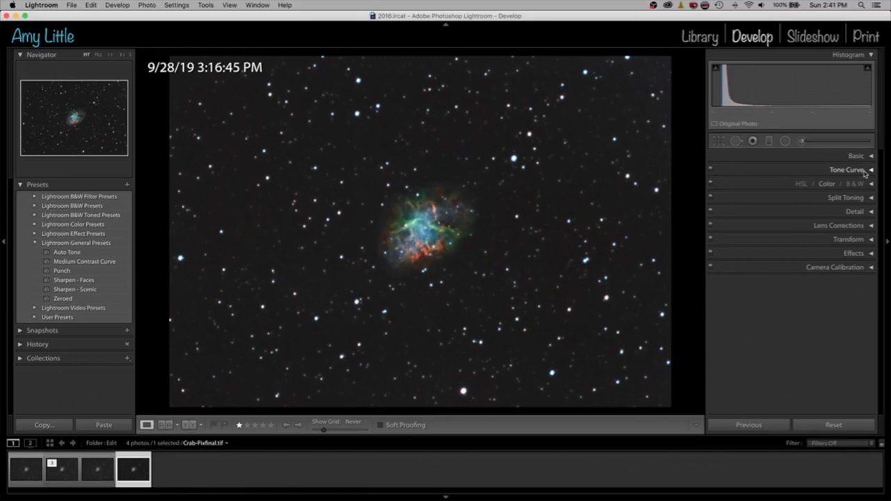
# Show all the HSL color adjustments together and set the Red hue to +4.
pyautogui.click(769, 189)
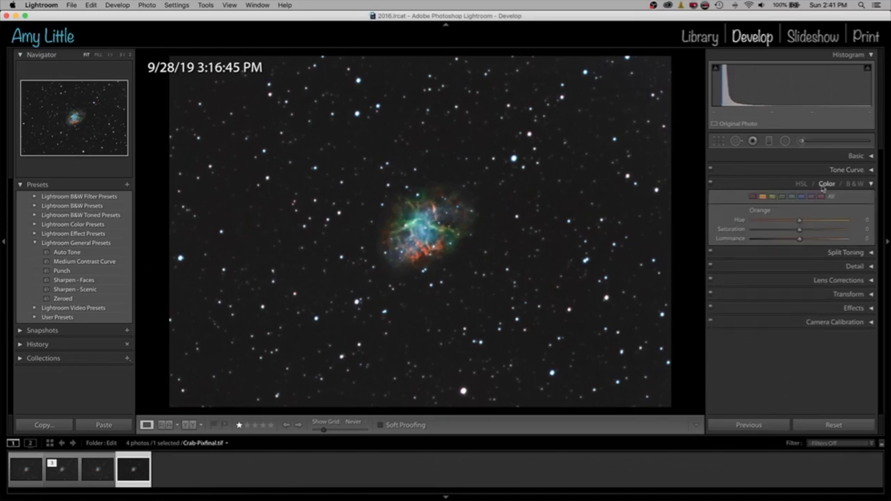
pyautogui.click(801, 184)
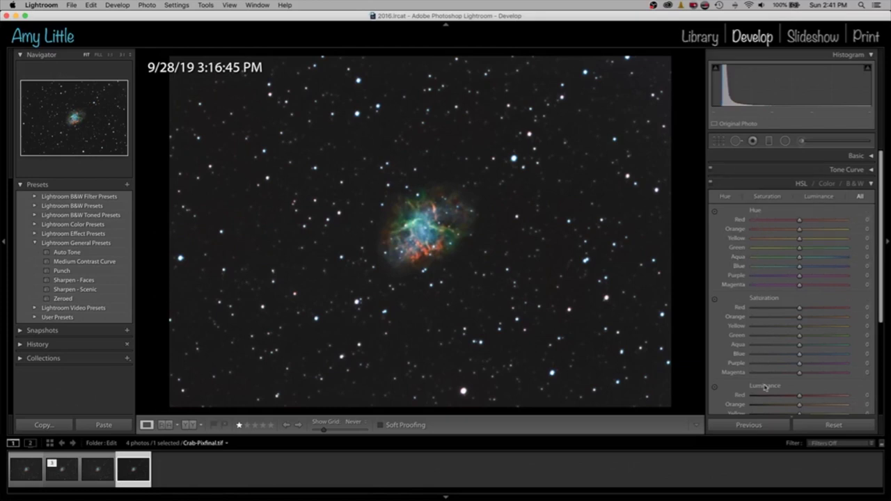
pyautogui.scroll(-2, 765, 387)
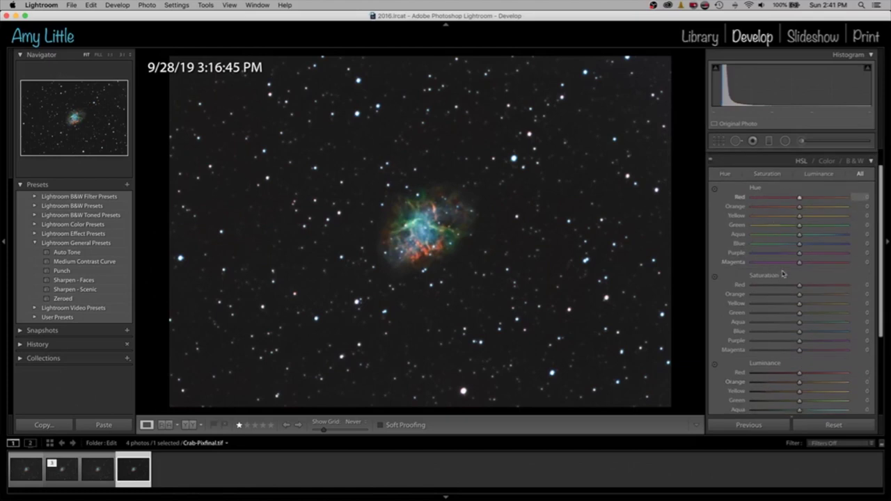
pyautogui.click(825, 161)
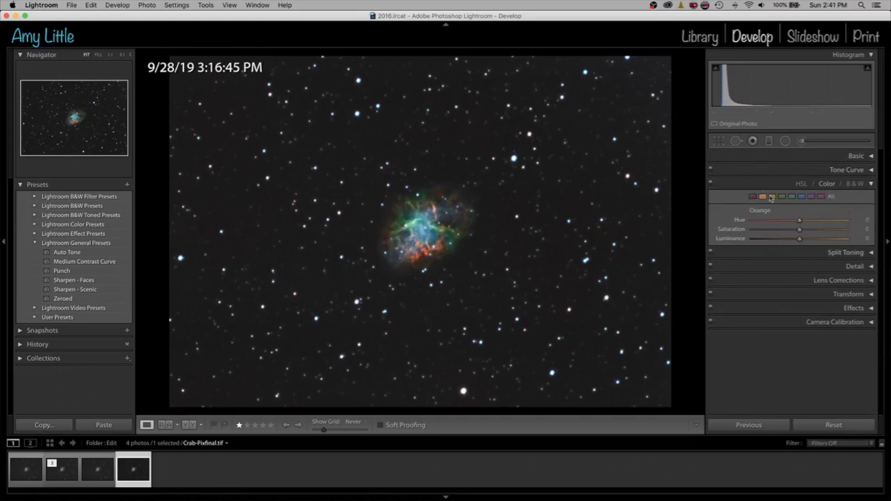
pyautogui.click(801, 183)
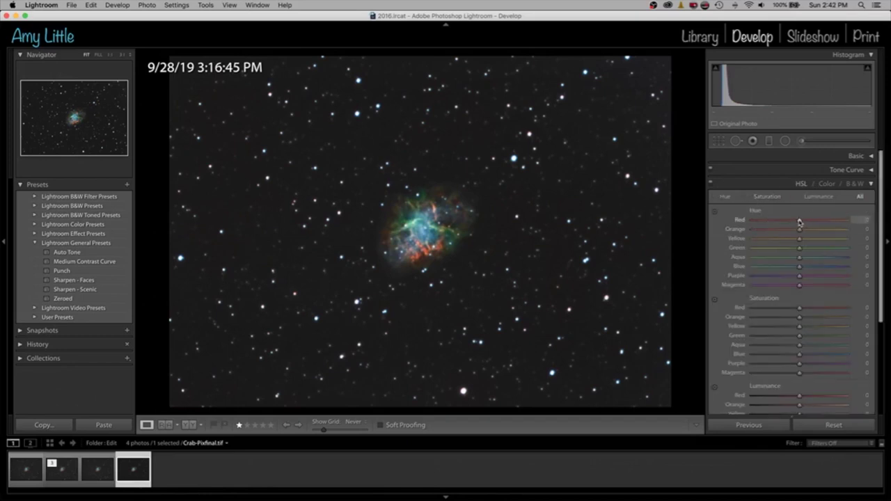
pyautogui.moveTo(799, 221)
pyautogui.mouseDown()
pyautogui.moveTo(751, 222)
pyautogui.moveTo(848, 220)
pyautogui.moveTo(785, 229)
pyautogui.mouseUp()
pyautogui.doubleClick(740, 220)
pyautogui.moveTo(800, 222)
pyautogui.mouseDown()
pyautogui.moveTo(817, 221)
pyautogui.moveTo(760, 224)
pyautogui.moveTo(845, 223)
pyautogui.moveTo(739, 225)
pyautogui.moveTo(802, 221)
pyautogui.mouseUp()
# Try shifting the Orange hue across its range starting from -100, and reset it to 0.
pyautogui.moveTo(800, 231); pyautogui.dragTo(765, 236)
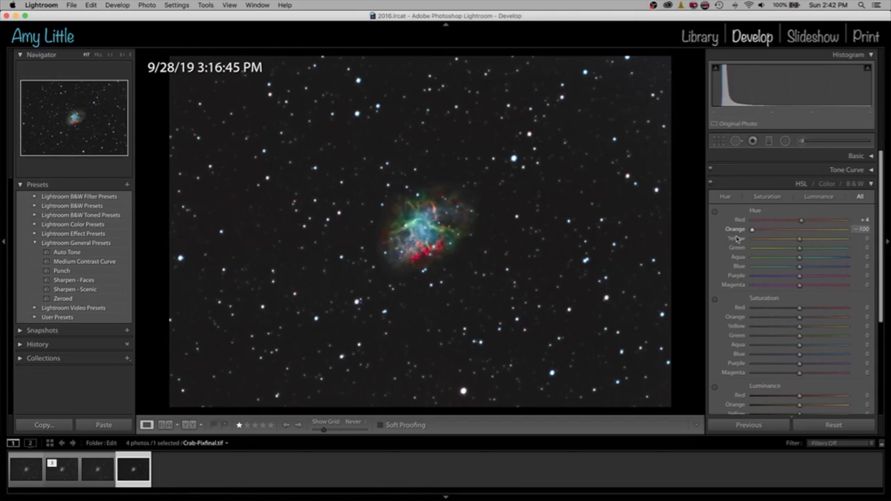
pyautogui.moveTo(751, 229); pyautogui.dragTo(874, 227)
pyautogui.click(801, 231)
pyautogui.doubleClick(730, 230)
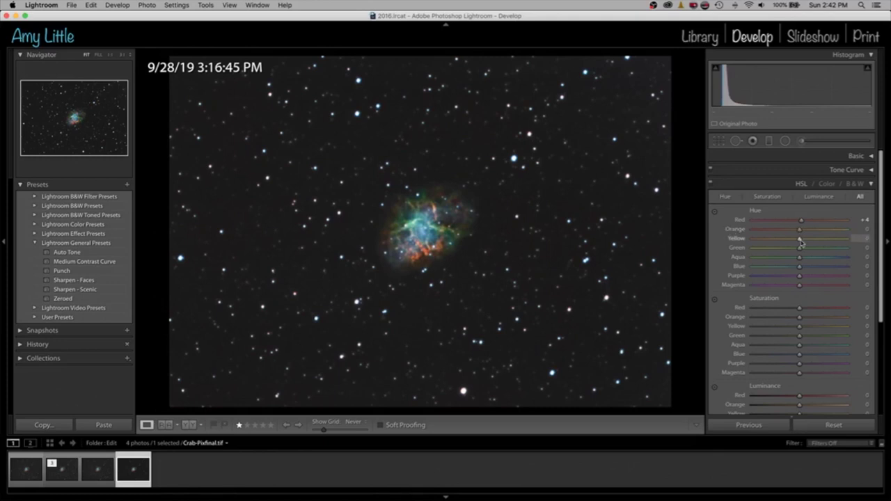
# Try shifting the Yellow hue in both directions, and reset it to 0.
pyautogui.moveTo(800, 240); pyautogui.dragTo(760, 243)
pyautogui.moveTo(830, 239)
pyautogui.mouseDown()
pyautogui.moveTo(738, 247)
pyautogui.moveTo(826, 238)
pyautogui.mouseUp()
pyautogui.moveTo(826, 239); pyautogui.dragTo(712, 243)
pyautogui.moveTo(752, 240); pyautogui.dragTo(807, 240)
pyautogui.doubleClick(735, 240)
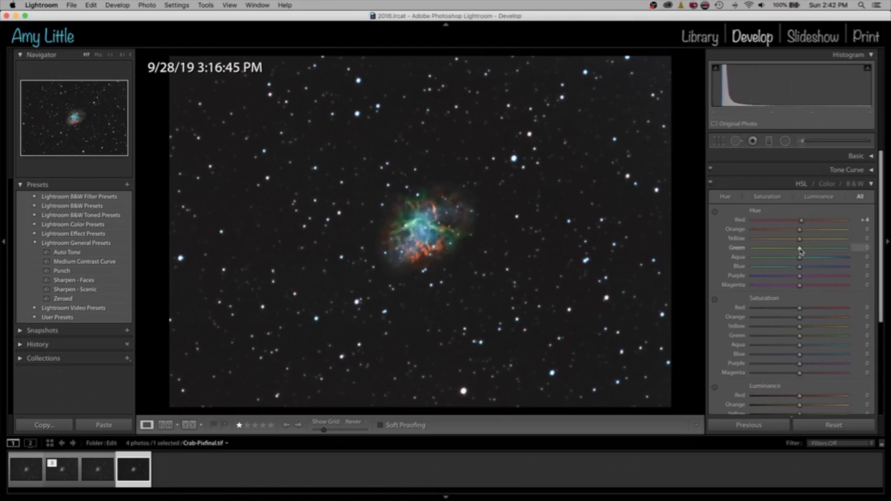
# Set the Green hue to +3, and try shifting the Aqua hue before resetting it to 0.
pyautogui.moveTo(799, 250)
pyautogui.mouseDown()
pyautogui.moveTo(745, 259)
pyautogui.moveTo(815, 249)
pyautogui.moveTo(801, 254)
pyautogui.moveTo(824, 258)
pyautogui.moveTo(813, 259)
pyautogui.mouseUp()
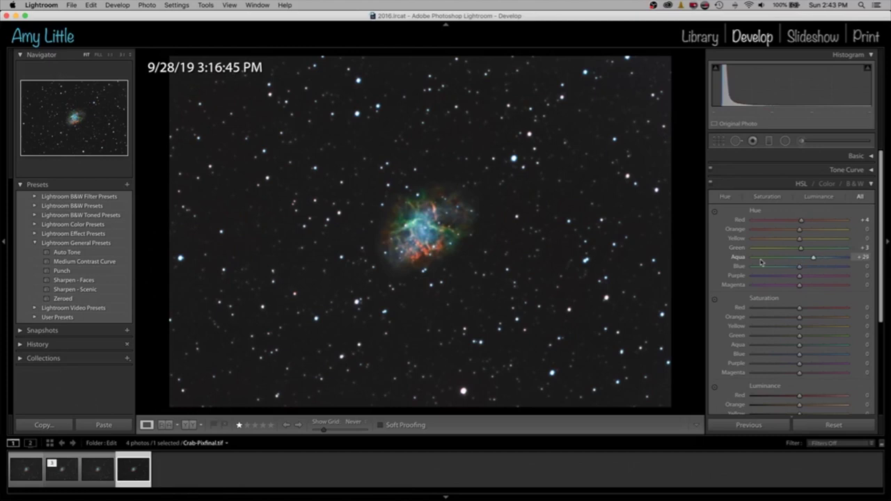
pyautogui.click(805, 258)
pyautogui.doubleClick(741, 259)
# Raise the saturation of Red to +10, Orange to +4, Green to +8 and Aqua to +5.
pyautogui.scroll(-2, 766, 323)
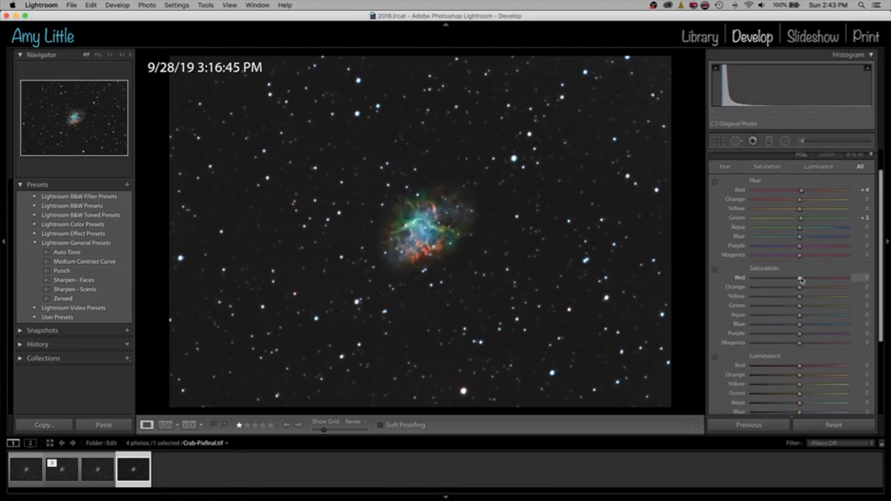
pyautogui.moveTo(800, 280); pyautogui.dragTo(808, 280)
pyautogui.moveTo(800, 279); pyautogui.dragTo(805, 281)
pyautogui.moveTo(799, 287)
pyautogui.mouseDown()
pyautogui.moveTo(838, 288)
pyautogui.moveTo(802, 293)
pyautogui.mouseUp()
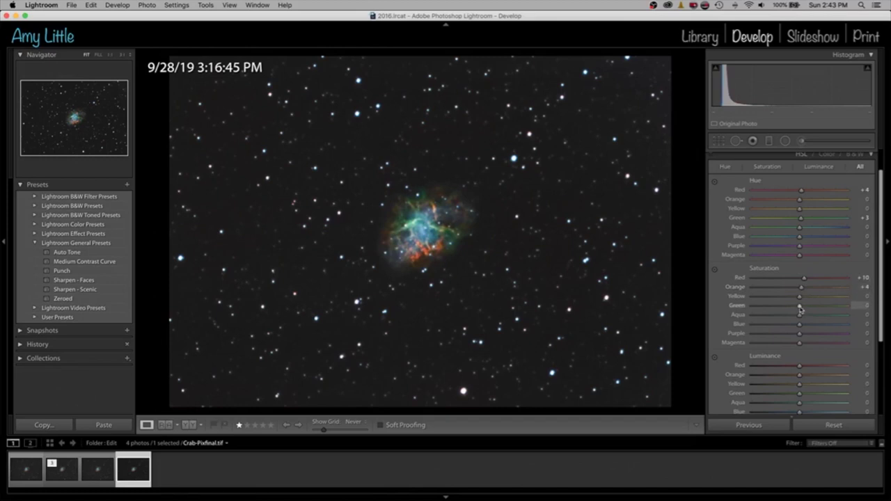
pyautogui.moveTo(800, 309); pyautogui.dragTo(804, 308)
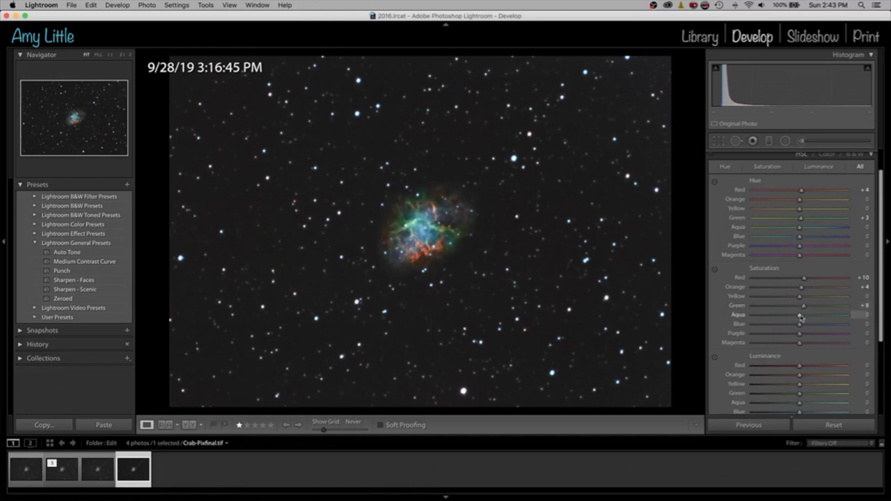
pyautogui.moveTo(799, 318)
pyautogui.mouseDown()
pyautogui.moveTo(828, 319)
pyautogui.moveTo(803, 320)
pyautogui.mouseUp()
# Try Blue saturation values up to +100 while viewing the nebula close up, and settle on +5.
pyautogui.moveTo(800, 324); pyautogui.dragTo(846, 323)
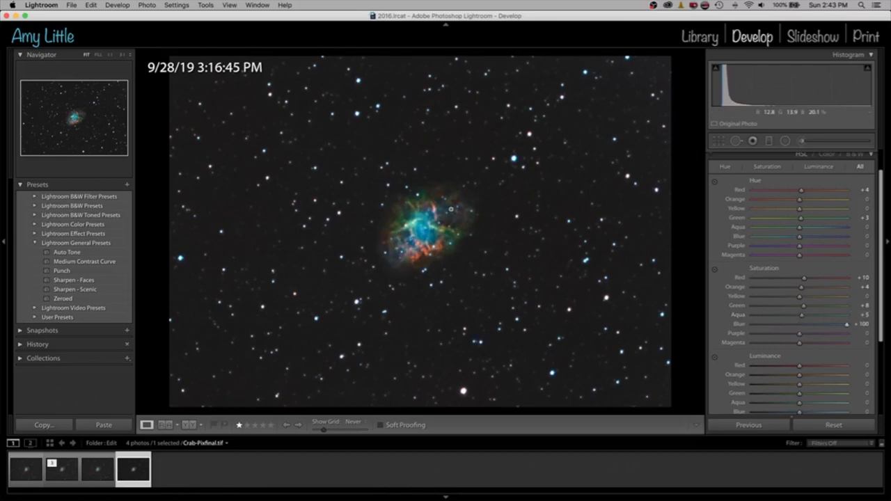
pyautogui.click(420, 231)
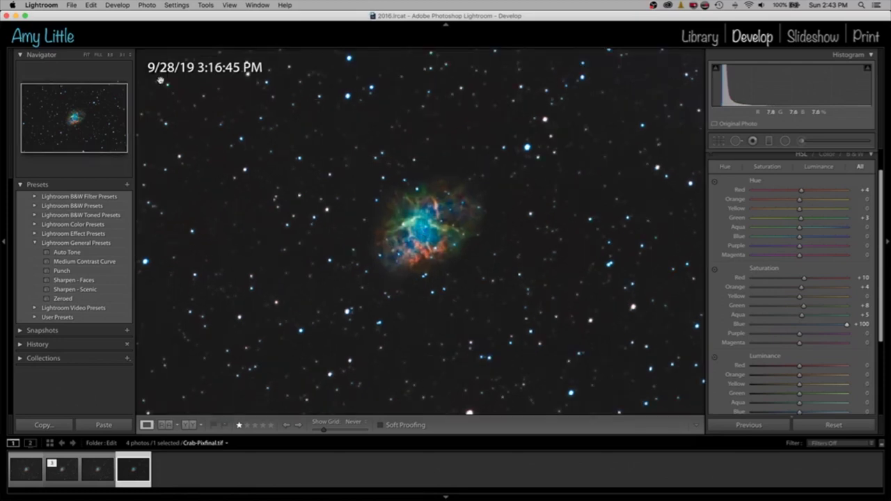
pyautogui.press('z')
pyautogui.moveTo(847, 327); pyautogui.dragTo(811, 328)
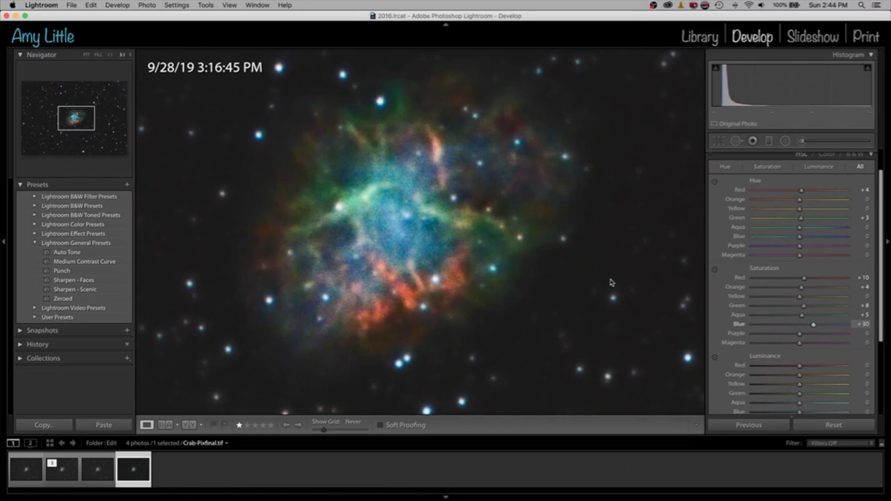
pyautogui.click(853, 325)
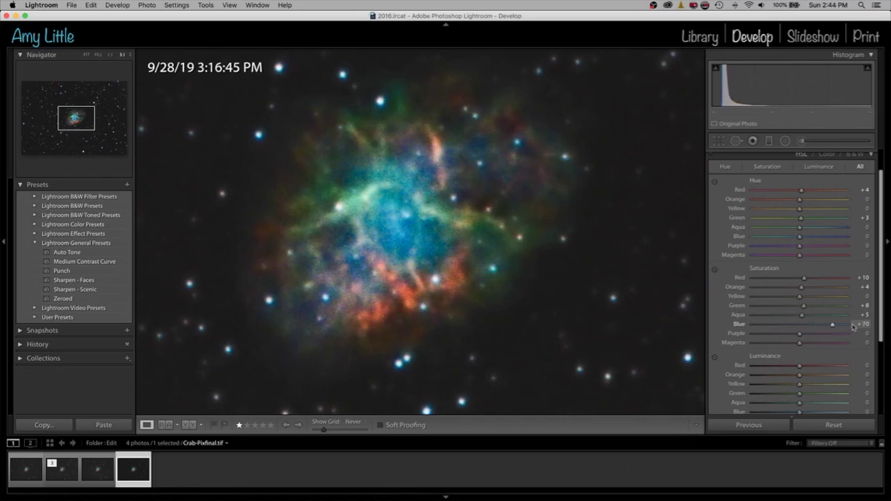
pyautogui.click(811, 325)
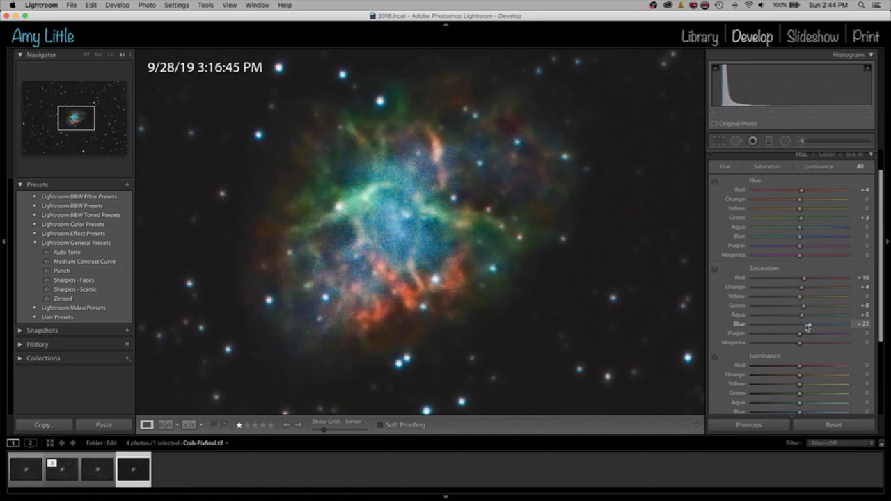
pyautogui.moveTo(807, 327); pyautogui.dragTo(802, 325)
# Compare the enlarged nebula with and without the HSL hue and saturation adjustments.
pyautogui.scroll(1, 710, 172)
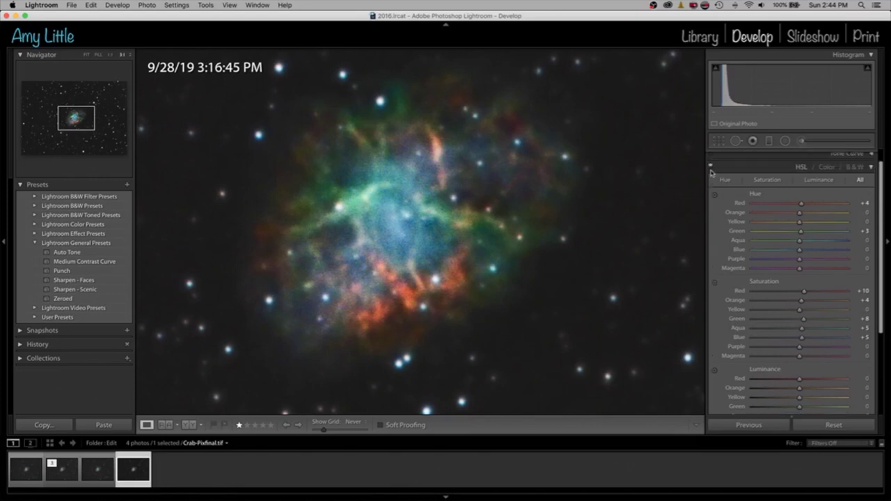
pyautogui.click(710, 168)
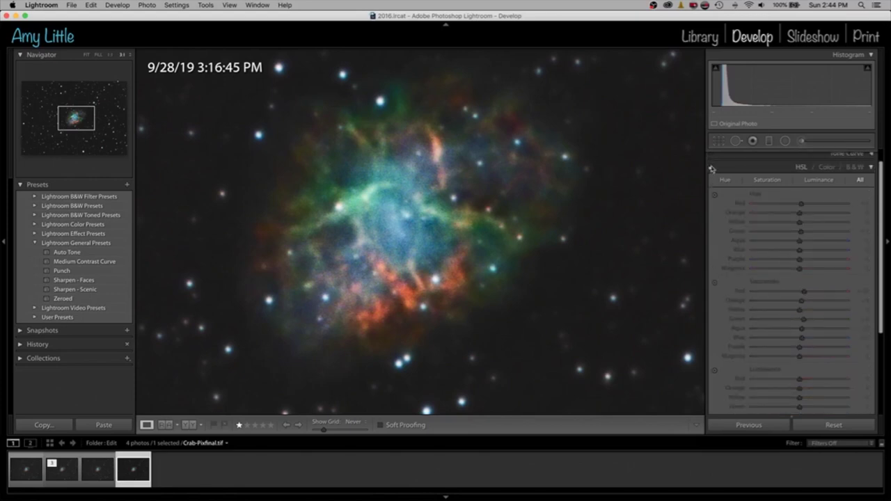
pyautogui.click(711, 169)
pyautogui.click(711, 170)
pyautogui.click(710, 170)
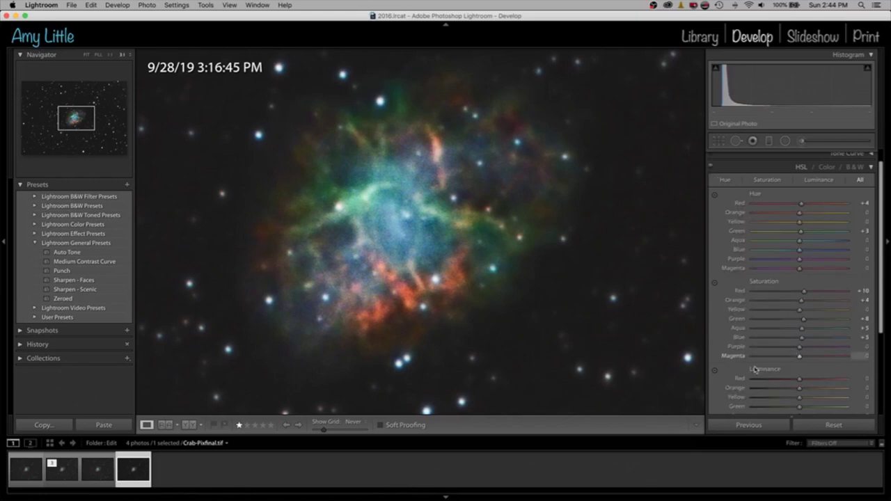
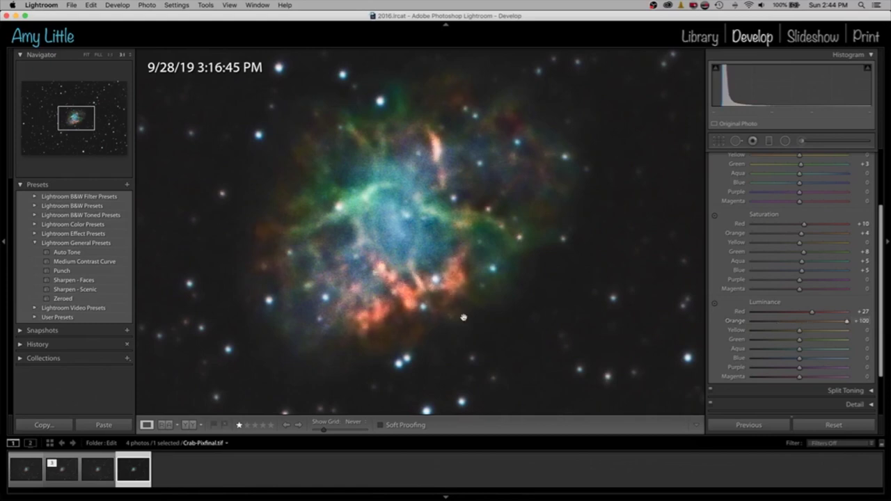
# Set the luminance of Red to +14, Orange to +9 and Aqua to +5.
pyautogui.click(808, 321)
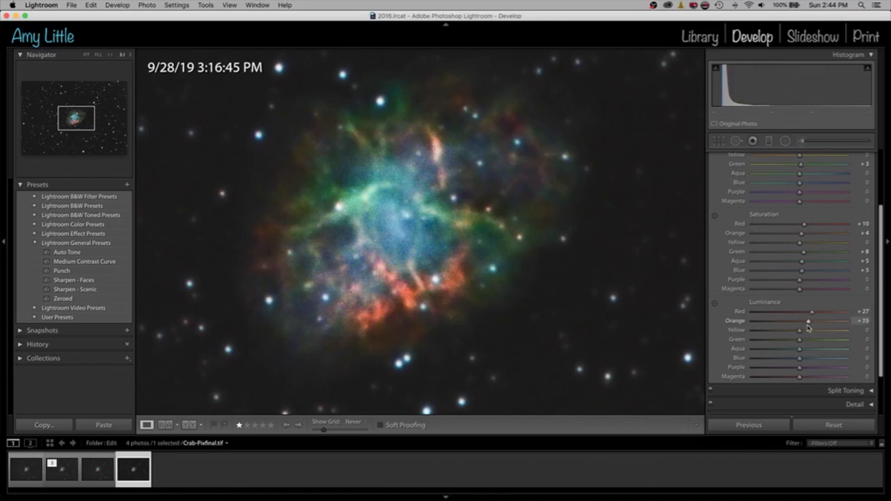
pyautogui.moveTo(807, 326); pyautogui.dragTo(805, 313)
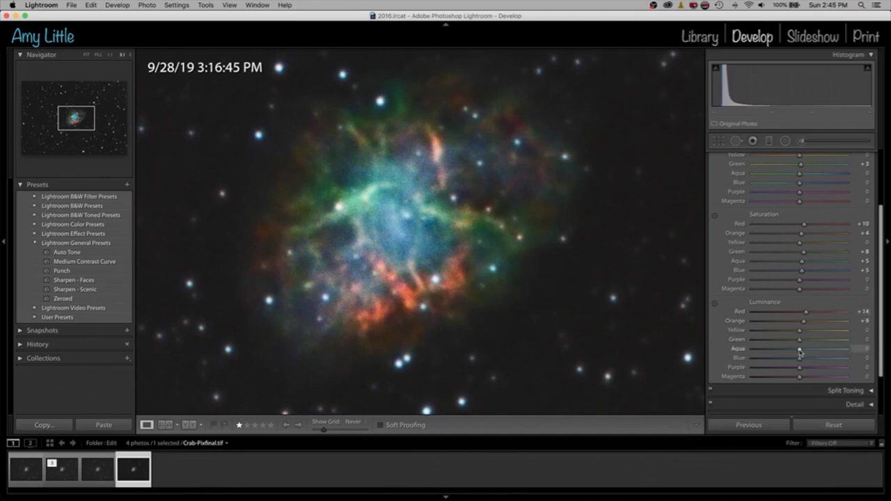
pyautogui.moveTo(799, 352); pyautogui.dragTo(764, 356)
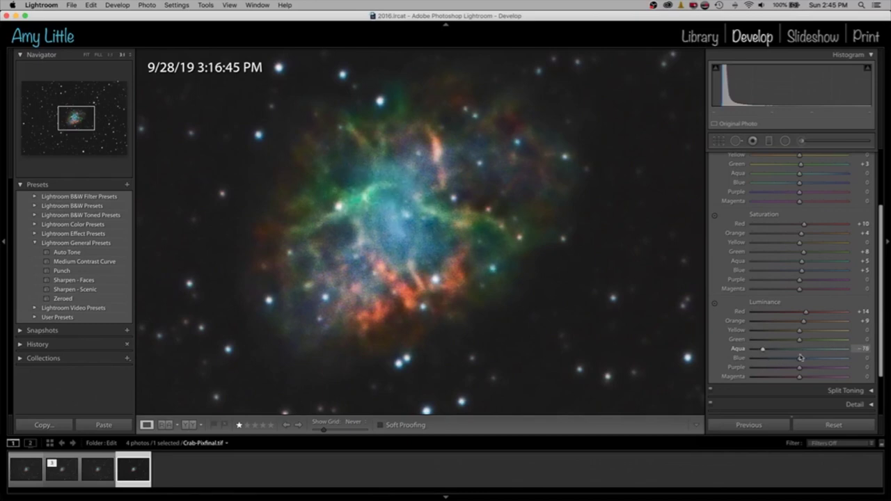
pyautogui.moveTo(800, 357); pyautogui.dragTo(800, 357)
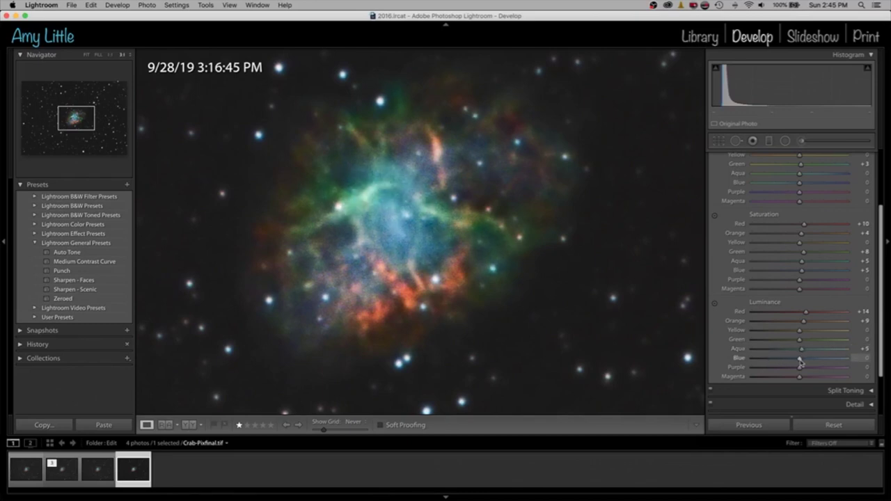
# Try lowering the Blue luminance and return it to 0, and set the Purple luminance to -33 and Magenta to +8.
pyautogui.moveTo(800, 362); pyautogui.dragTo(766, 363)
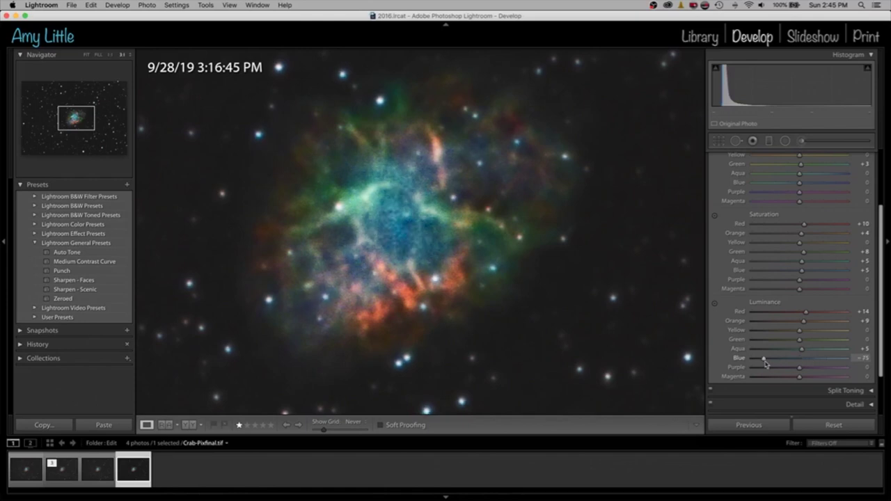
pyautogui.moveTo(765, 362); pyautogui.dragTo(800, 359)
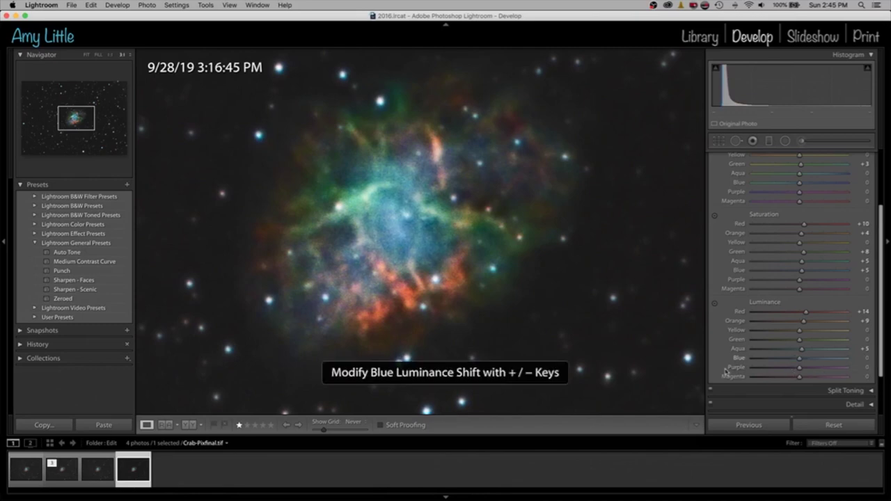
pyautogui.moveTo(771, 368); pyautogui.dragTo(752, 368)
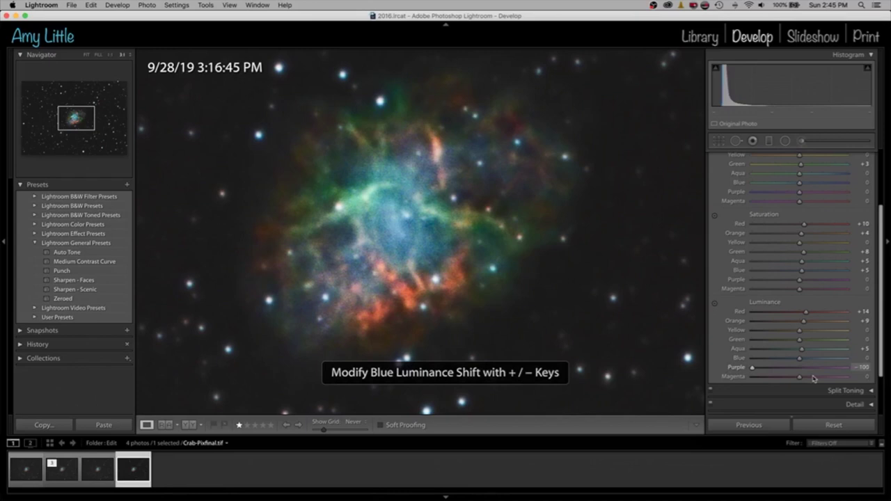
pyautogui.click(784, 367)
pyautogui.moveTo(799, 379); pyautogui.dragTo(795, 379)
pyautogui.click(802, 381)
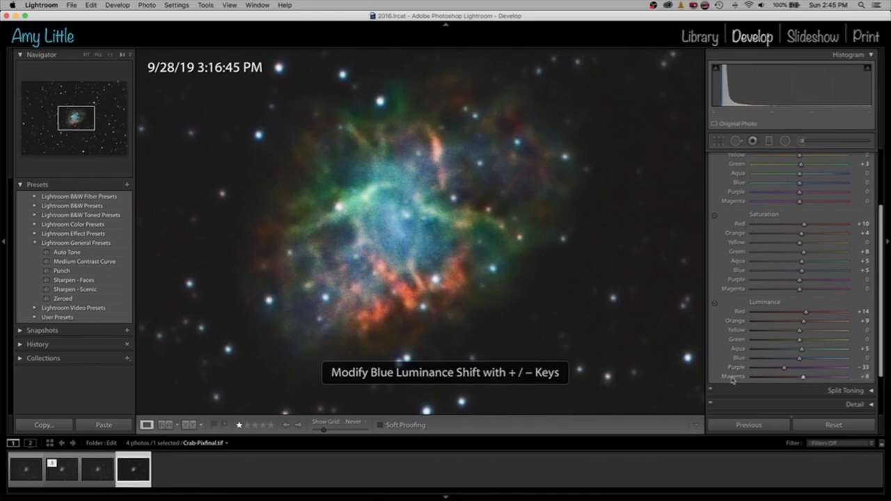
# Compare the nebula with the HSL adjustments, including luminance, switched off and on.
pyautogui.scroll(5, 732, 379)
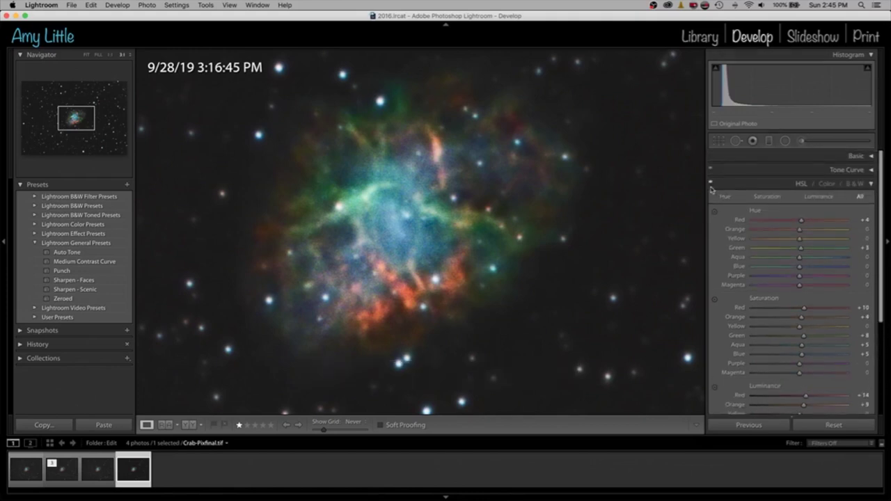
pyautogui.click(711, 184)
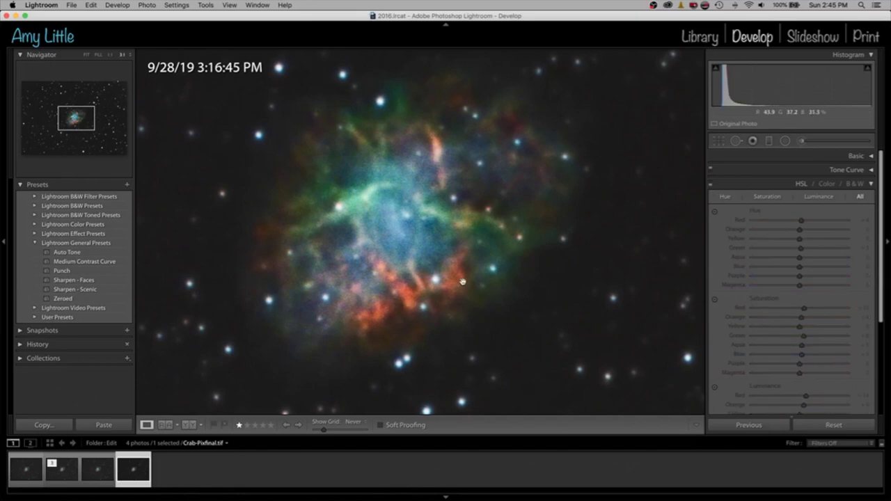
pyautogui.click(710, 185)
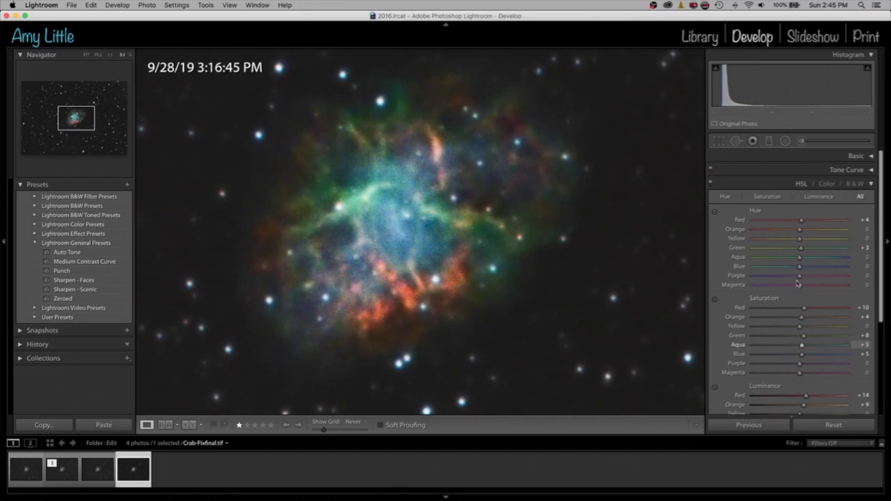
# Use the Hue targeted adjustment on the nebula's blue core to bring Aqua to -7 and Blue to -18.
pyautogui.click(714, 210)
pyautogui.scroll(-2, 718, 215)
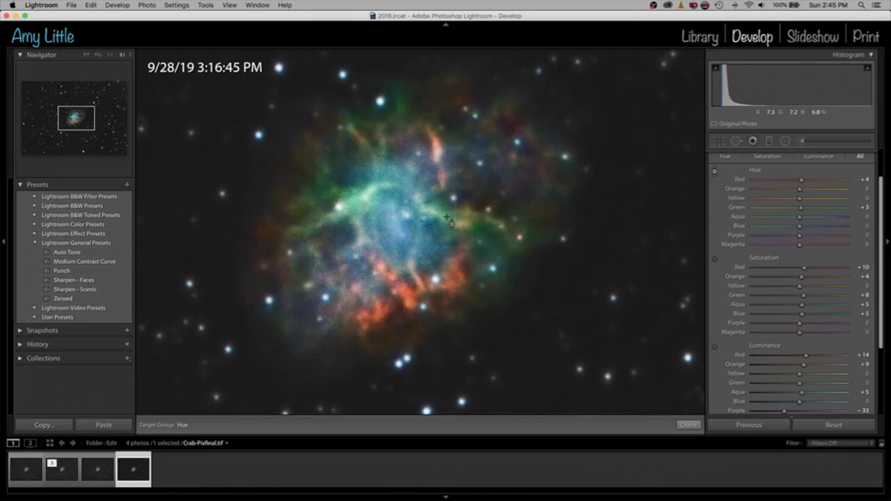
pyautogui.moveTo(449, 222)
pyautogui.mouseDown()
pyautogui.moveTo(449, 249)
pyautogui.moveTo(449, 234)
pyautogui.mouseUp()
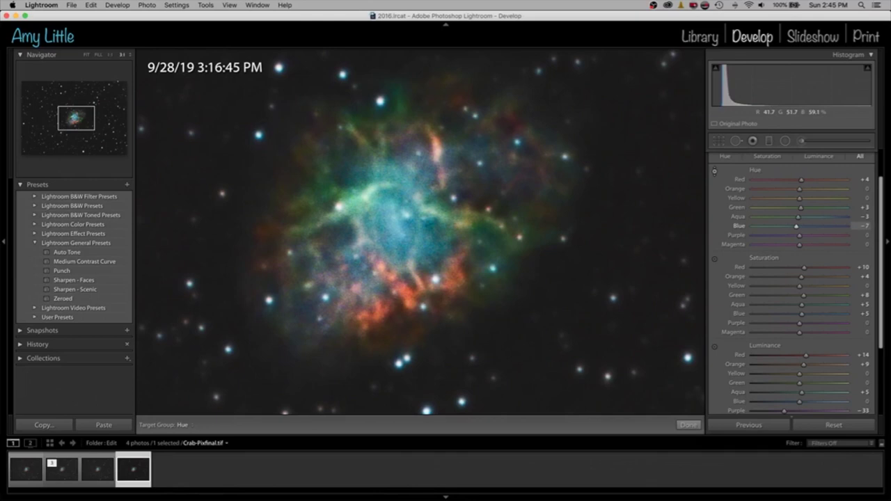
pyautogui.moveTo(449, 234)
pyautogui.mouseDown()
pyautogui.moveTo(449, 254)
pyautogui.moveTo(449, 219)
pyautogui.mouseUp()
pyautogui.moveTo(449, 219); pyautogui.dragTo(449, 252)
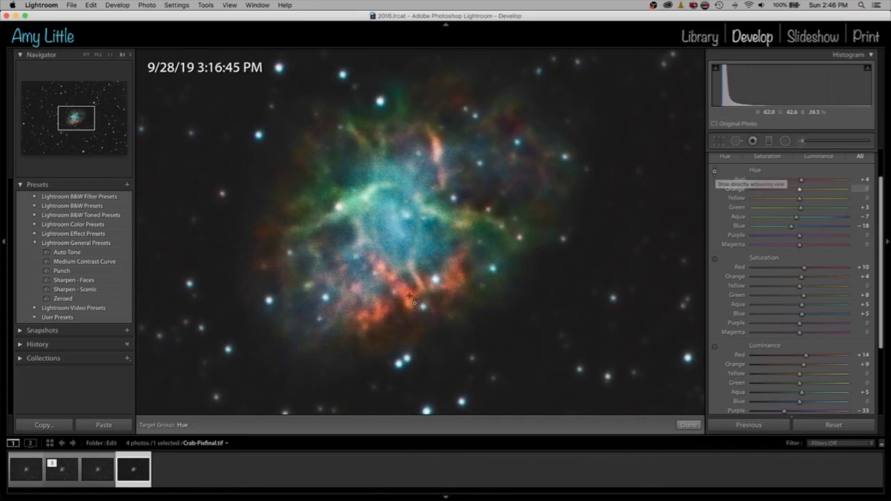
# Adjust hue directly on the orange filaments to Red +8 and Orange +6, and on the green area to Green +10 and Aqua -4.
pyautogui.moveTo(409, 295); pyautogui.dragTo(409, 298)
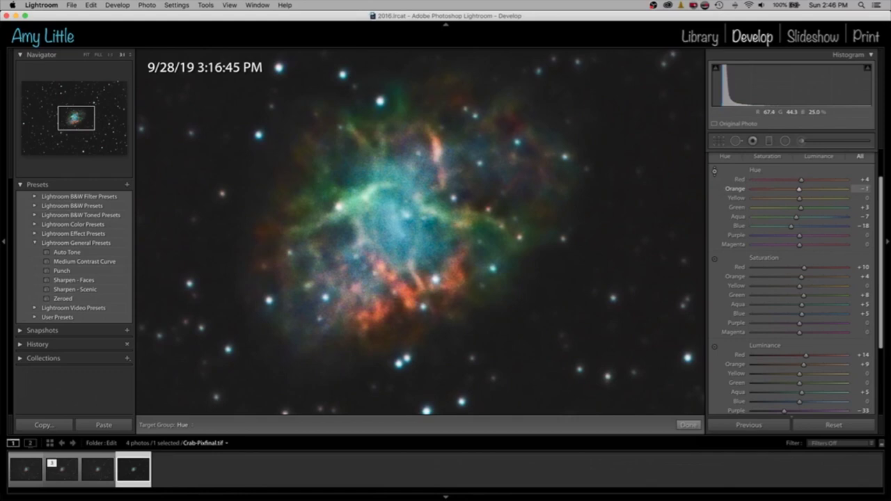
pyautogui.moveTo(409, 299); pyautogui.dragTo(409, 279)
pyautogui.moveTo(409, 279); pyautogui.dragTo(409, 287)
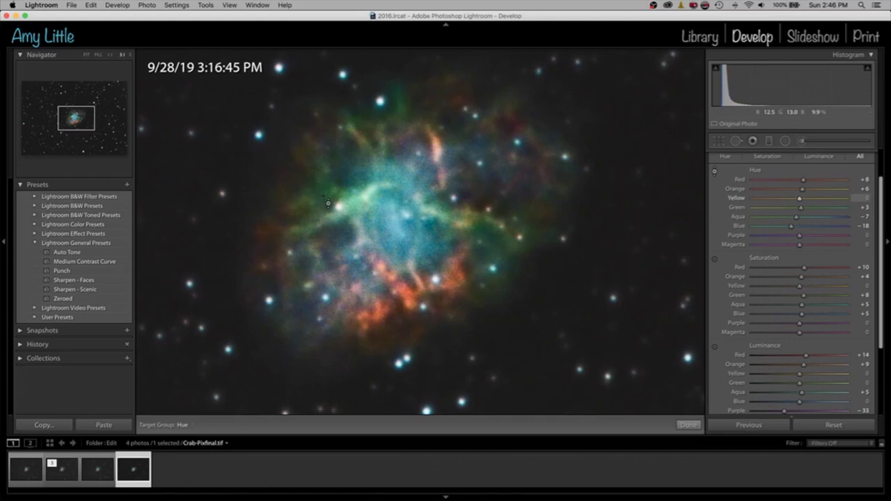
pyautogui.moveTo(328, 203); pyautogui.dragTo(302, 160)
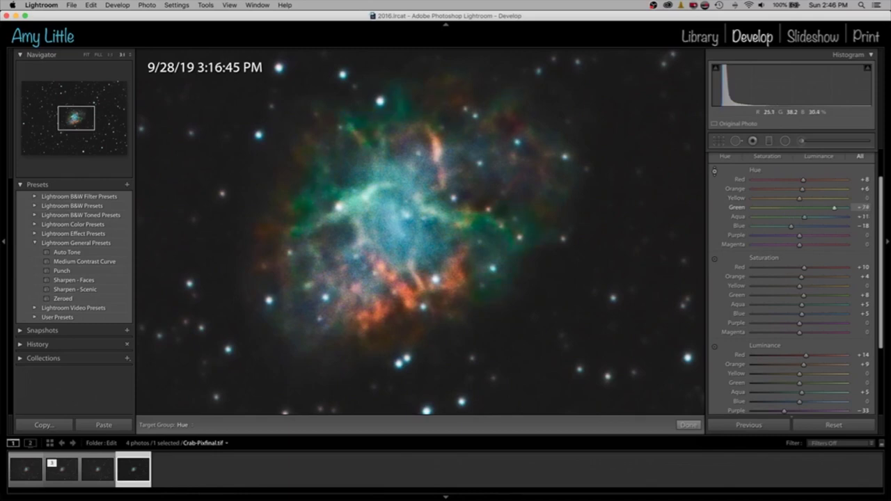
pyautogui.moveTo(303, 179); pyautogui.dragTo(342, 205)
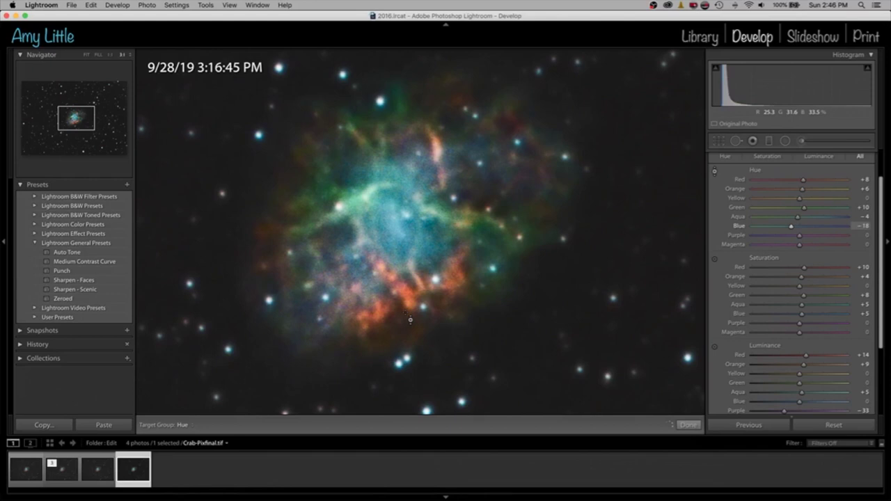
# Use the Saturation targeted adjustment on the green filament to lower Green to -17 and Aqua to -5.
pyautogui.scroll(-1, 765, 292)
pyautogui.click(714, 246)
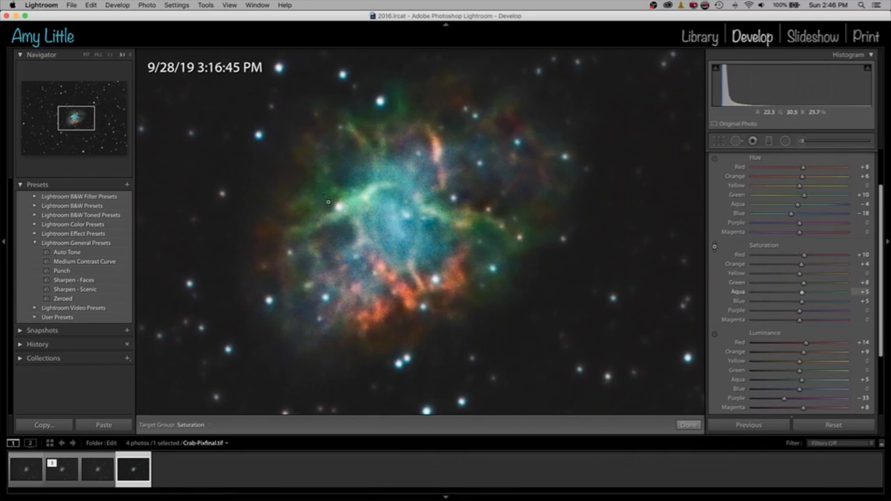
pyautogui.moveTo(327, 202)
pyautogui.mouseDown()
pyautogui.moveTo(328, 178)
pyautogui.moveTo(327, 209)
pyautogui.mouseUp()
pyautogui.moveTo(328, 209); pyautogui.dragTo(328, 223)
# Compare the nebula before and after the HSL changes made with targeted adjustment, leaving them switched on.
pyautogui.scroll(3, 711, 160)
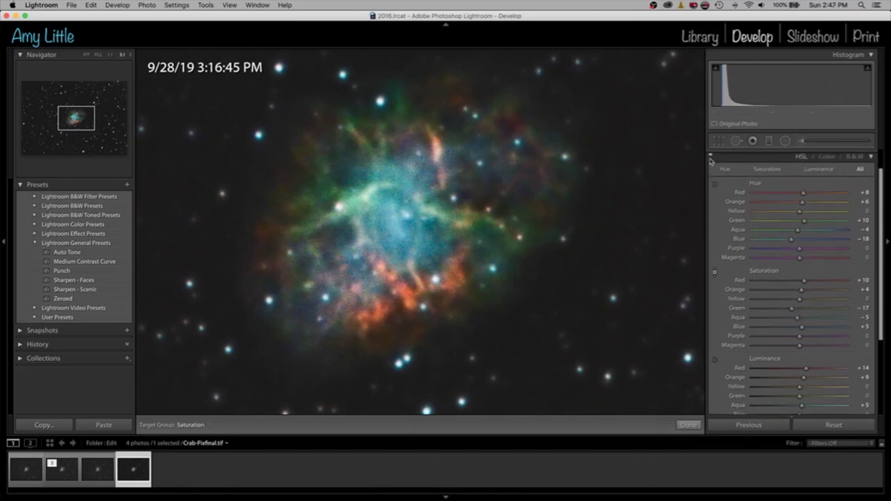
pyautogui.scroll(1, 711, 160)
pyautogui.click(711, 178)
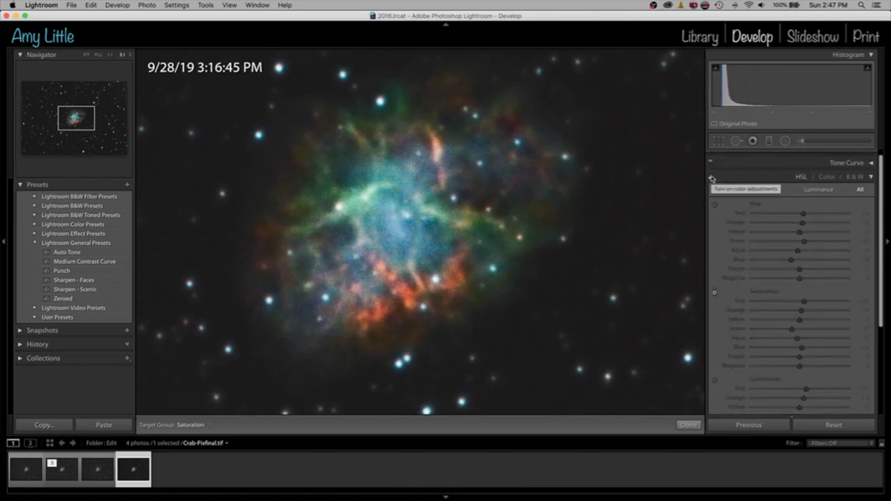
pyautogui.click(711, 177)
pyautogui.click(712, 178)
pyautogui.click(712, 178)
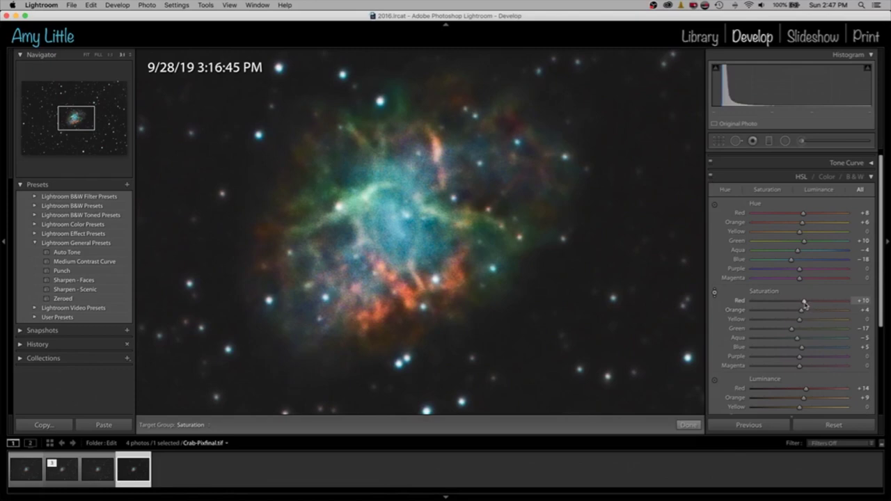
# Lower the Yellow saturation to -2 and reset the Green and Aqua saturation to 0.
pyautogui.moveTo(800, 320); pyautogui.dragTo(794, 330)
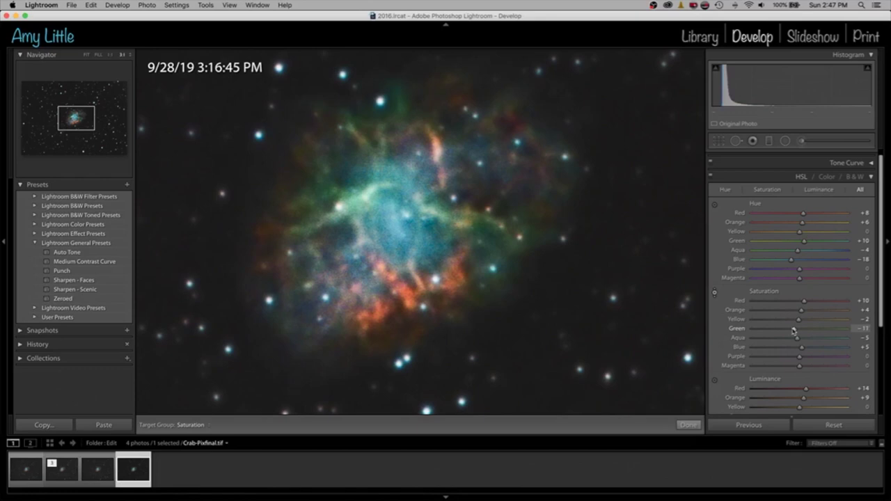
pyautogui.doubleClick(742, 331)
pyautogui.doubleClick(740, 339)
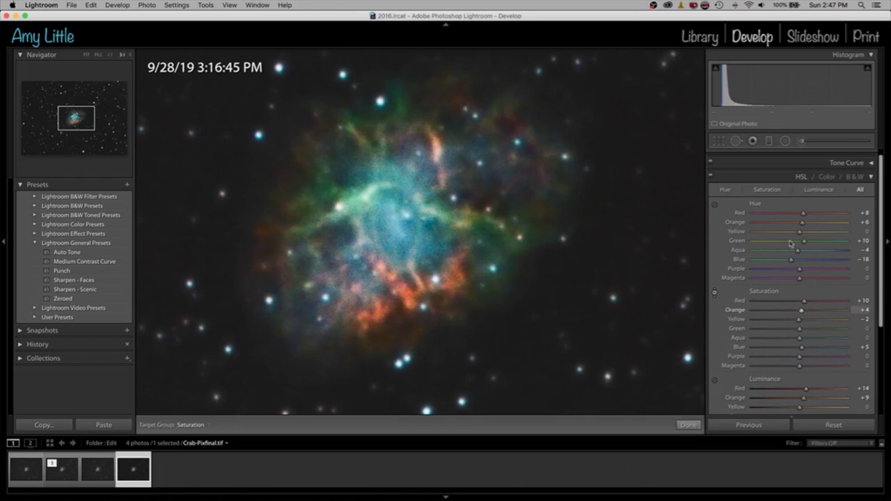
# Compare the nebula with the HSL adjustments off and on, then leave targeted adjustment and collapse the HSL settings.
pyautogui.click(711, 177)
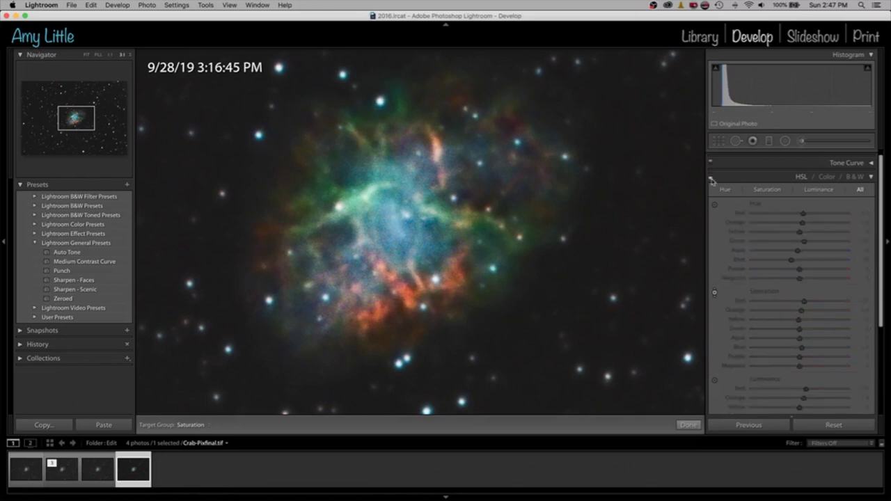
pyautogui.click(710, 178)
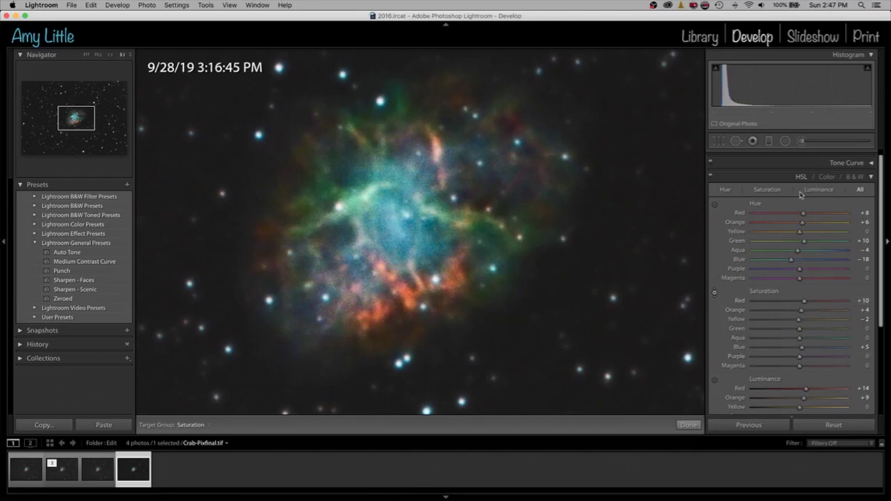
pyautogui.press('Escape')
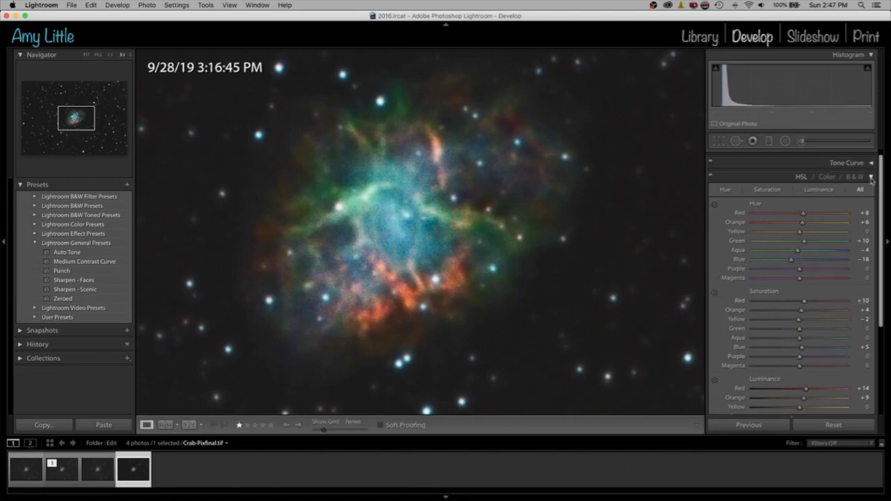
pyautogui.click(870, 178)
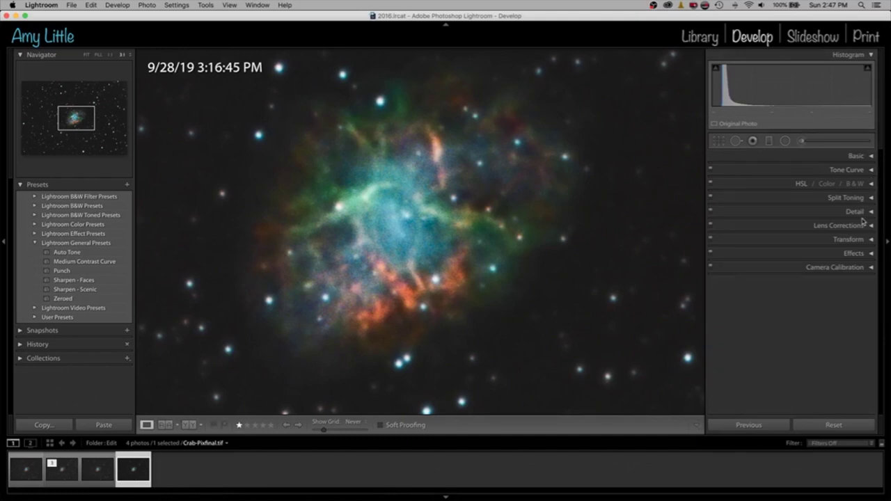
# Try the Sharpen - Scenic preset on the image and return the sharpening amount to 0.
pyautogui.click(865, 211)
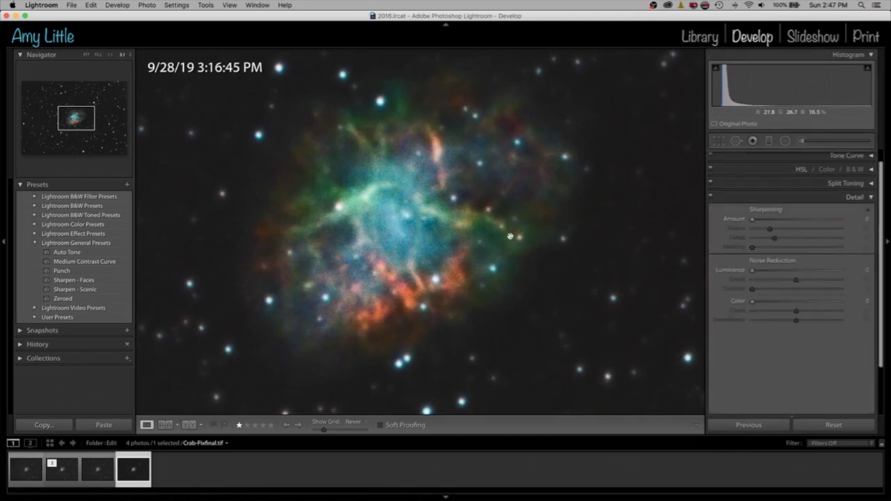
pyautogui.click(64, 290)
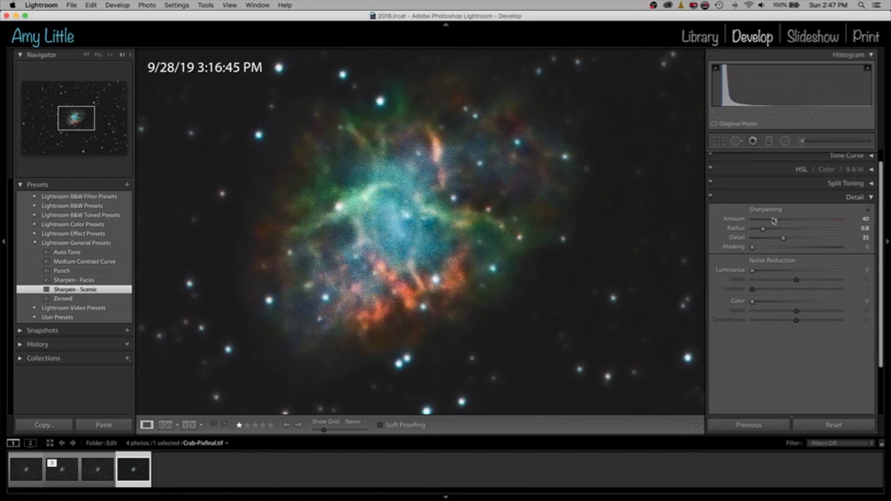
pyautogui.moveTo(776, 221); pyautogui.dragTo(669, 219)
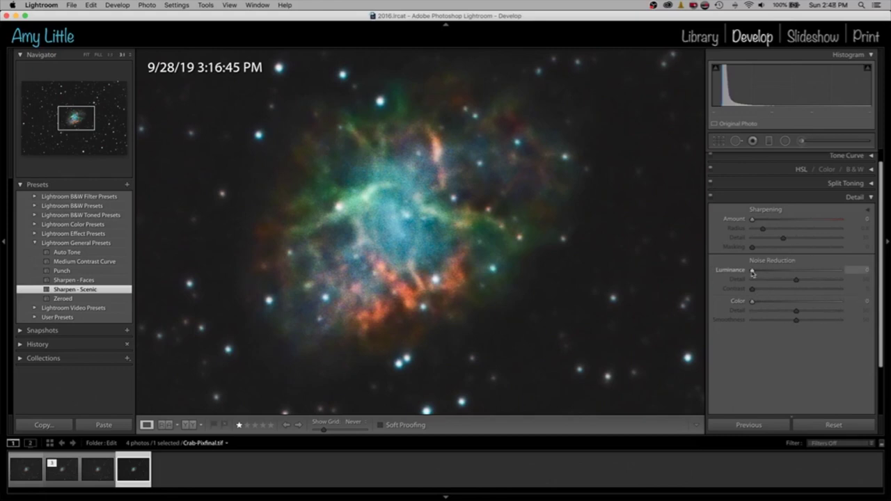
# Try luminance noise reduction at its maximum of 100, then bring it down to 4.
pyautogui.moveTo(751, 272); pyautogui.dragTo(860, 273)
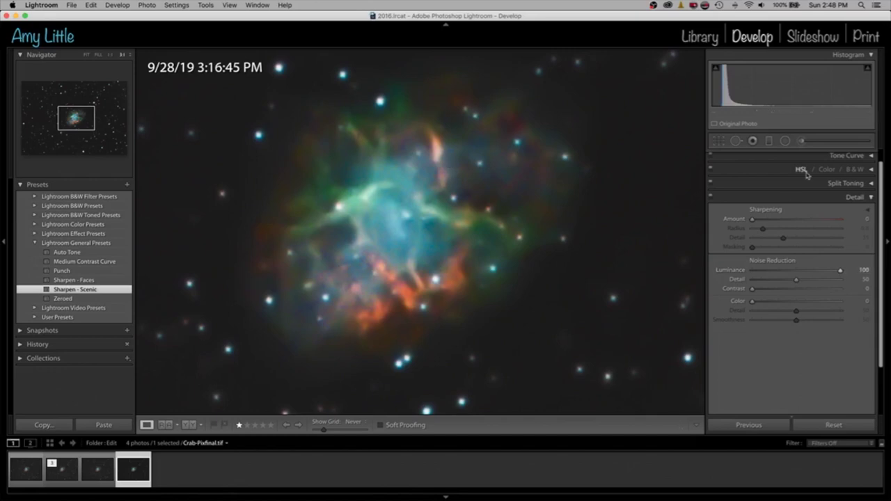
pyautogui.moveTo(839, 272); pyautogui.dragTo(757, 276)
pyautogui.moveTo(757, 275); pyautogui.dragTo(755, 273)
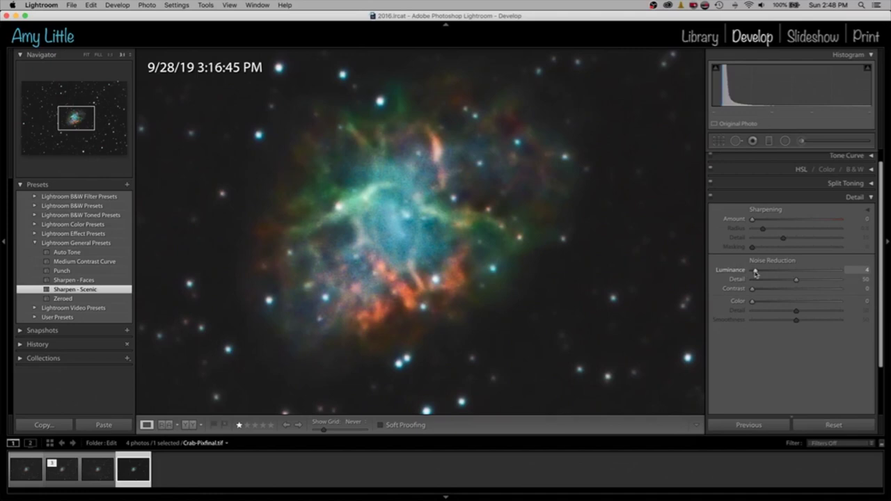
# Set luminance noise reduction to 21 and color noise reduction to 18, comparing the image with the Detail adjustments off and on.
pyautogui.click(711, 199)
pyautogui.click(710, 200)
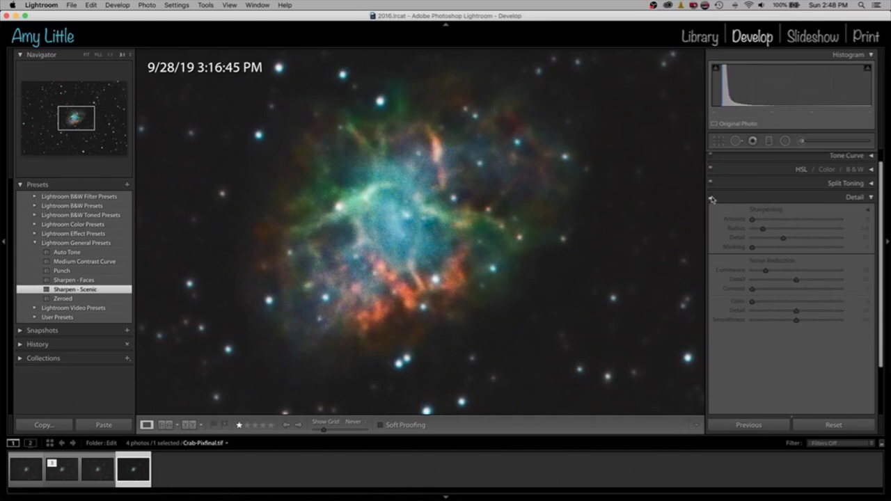
pyautogui.click(711, 199)
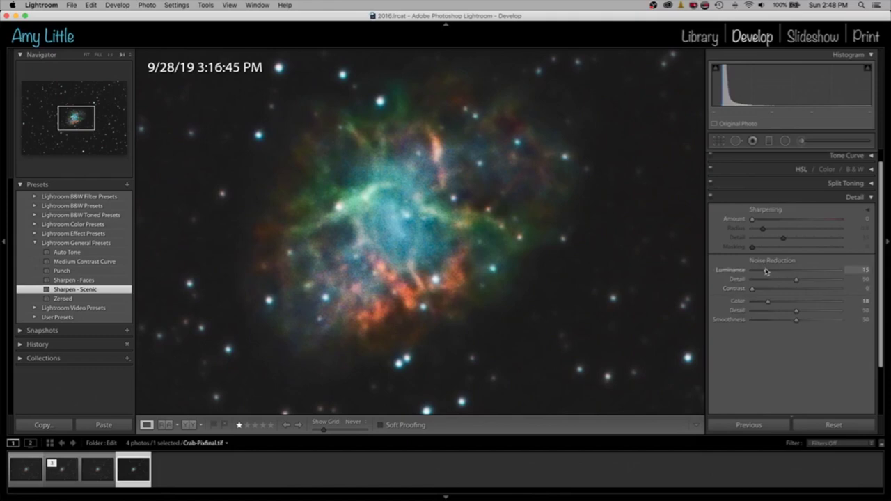
pyautogui.moveTo(765, 271); pyautogui.dragTo(770, 271)
pyautogui.click(712, 200)
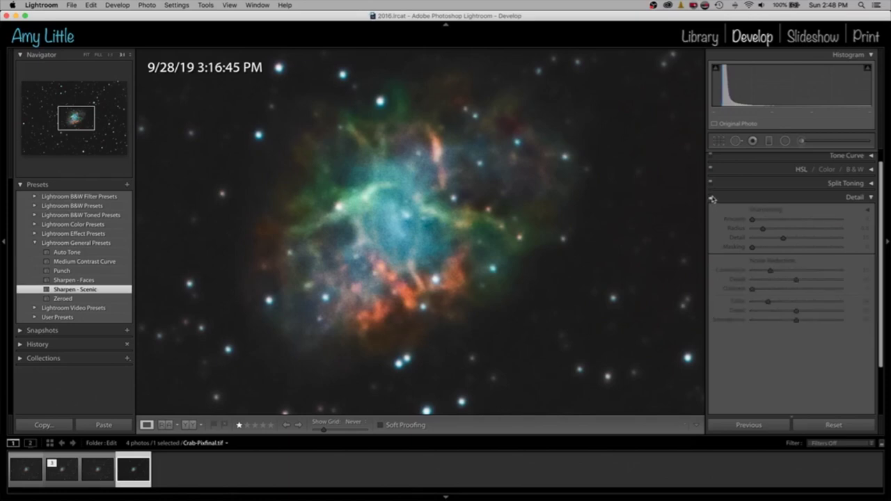
pyautogui.click(711, 199)
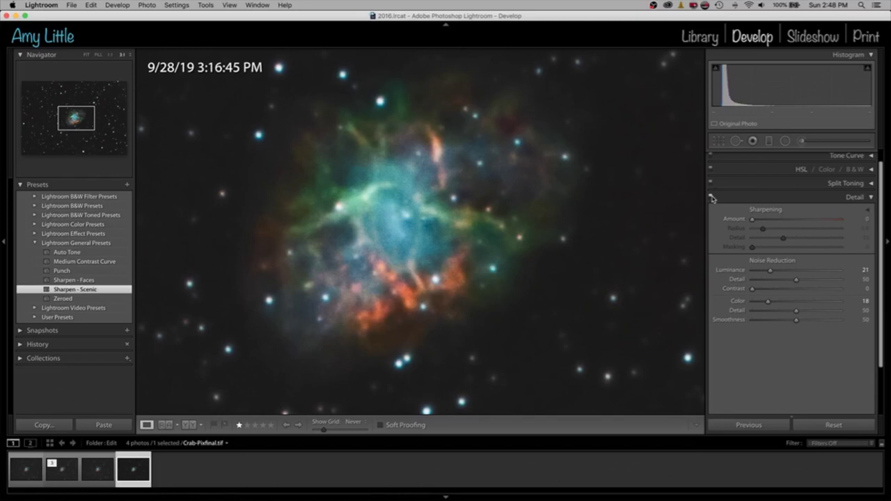
# Try Dehaze amounts of +55 and -100 on the whole image, then return the amount to 0.
pyautogui.click(582, 230)
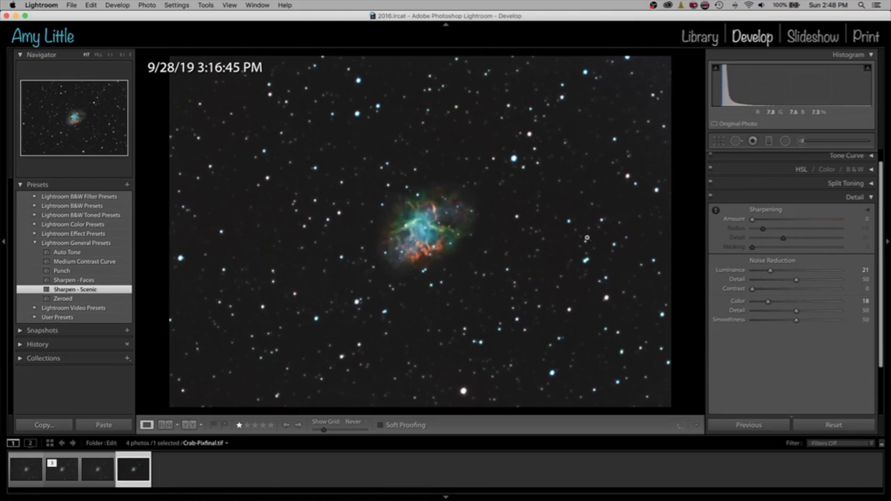
pyautogui.click(855, 197)
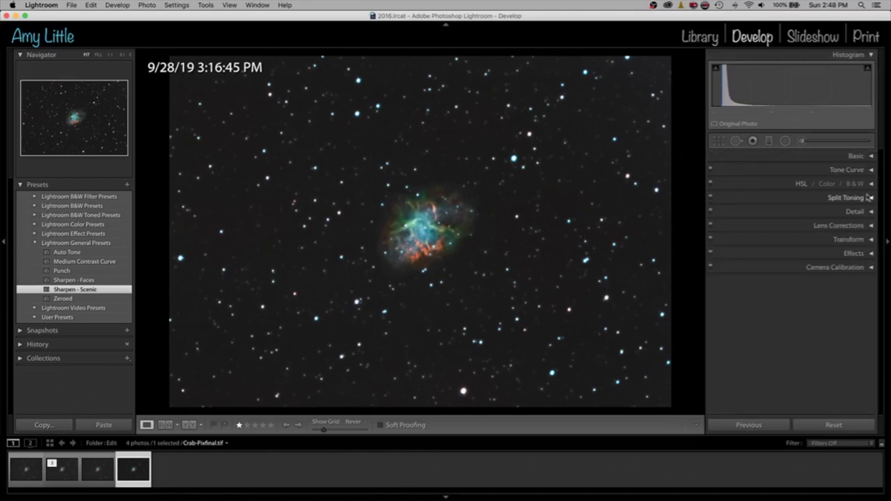
pyautogui.click(854, 253)
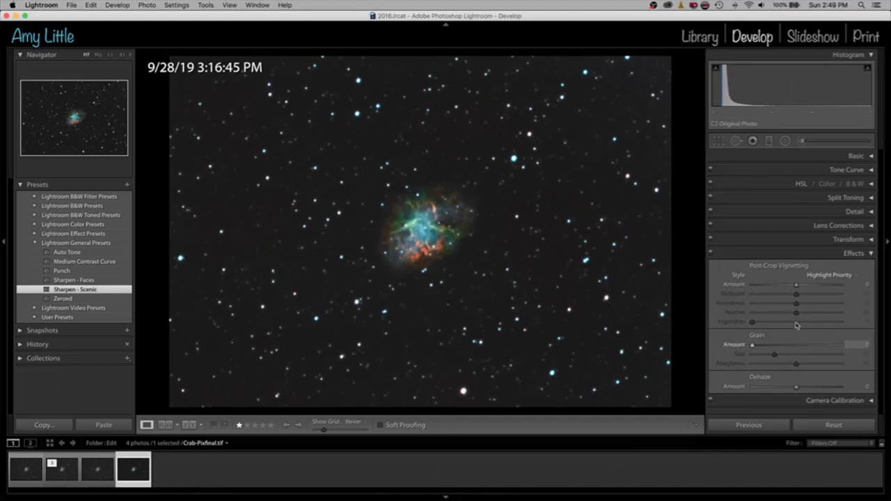
pyautogui.moveTo(797, 388); pyautogui.dragTo(824, 390)
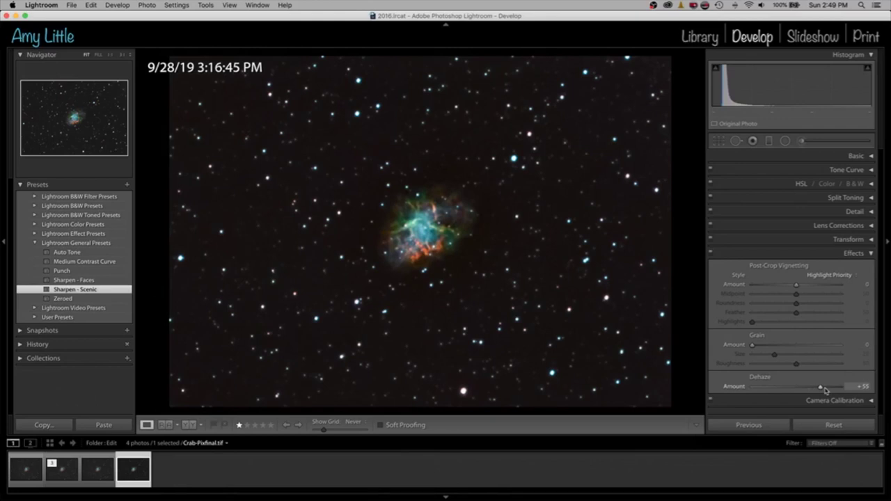
pyautogui.moveTo(824, 390); pyautogui.dragTo(741, 394)
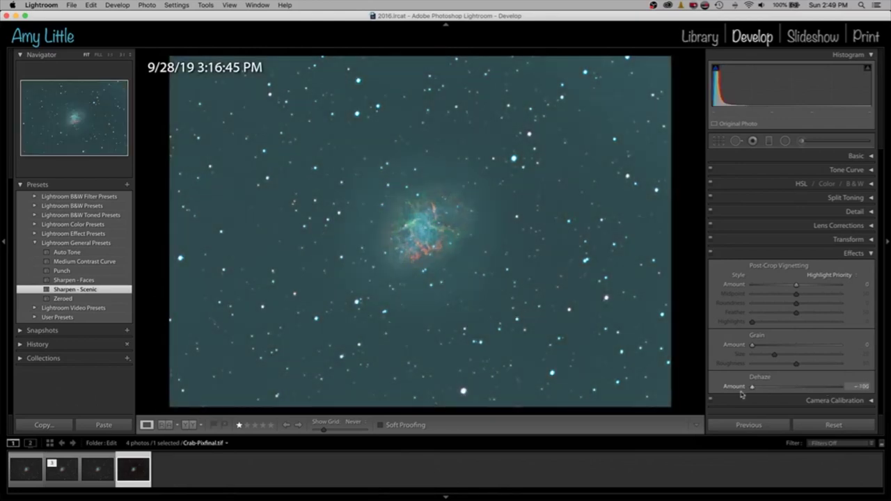
pyautogui.moveTo(741, 395); pyautogui.dragTo(794, 393)
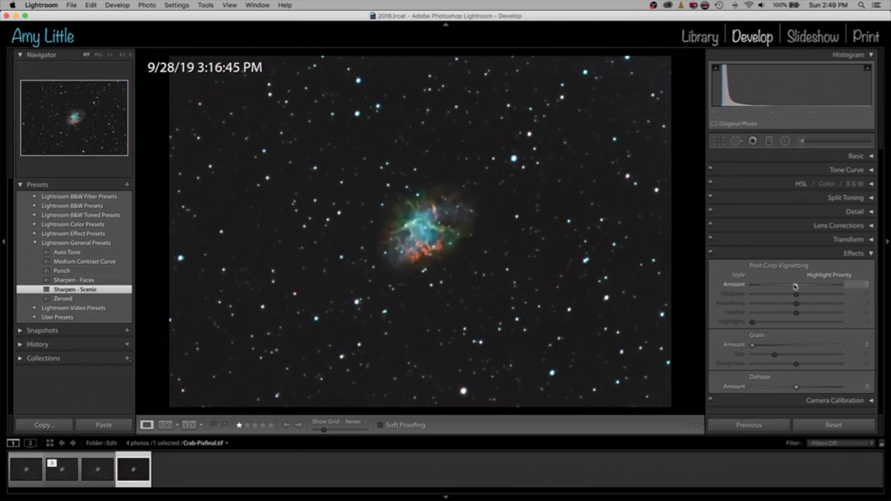
# Add a post-crop vignette with Amount -21 and Feather 83, keeping Midpoint at 50.
pyautogui.moveTo(796, 285); pyautogui.dragTo(781, 288)
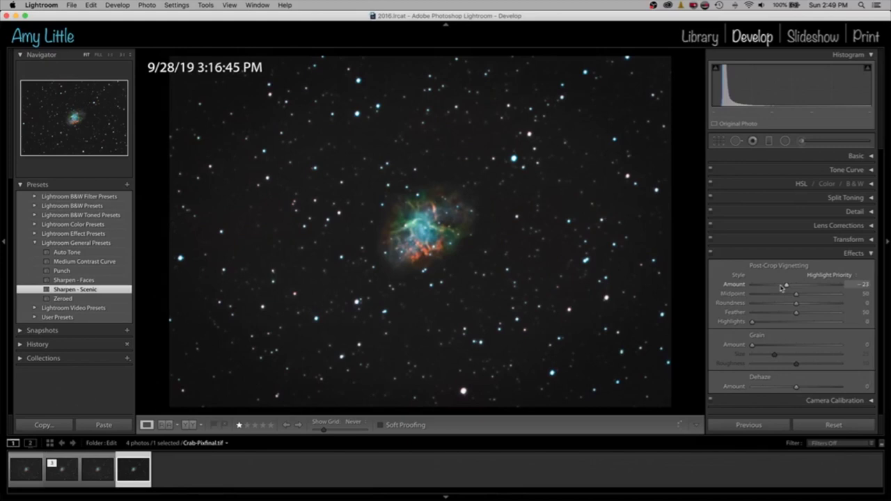
pyautogui.moveTo(781, 288); pyautogui.dragTo(794, 285)
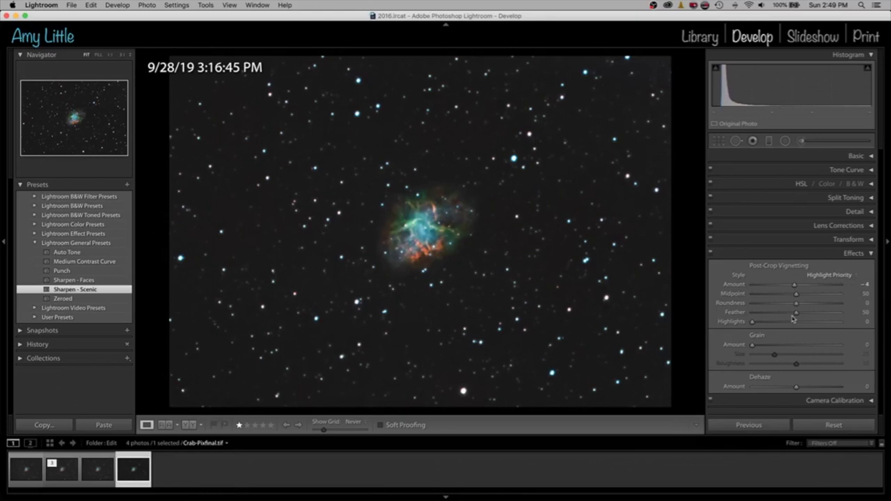
pyautogui.moveTo(794, 313); pyautogui.dragTo(825, 312)
pyautogui.click(796, 294)
pyautogui.doubleClick(719, 296)
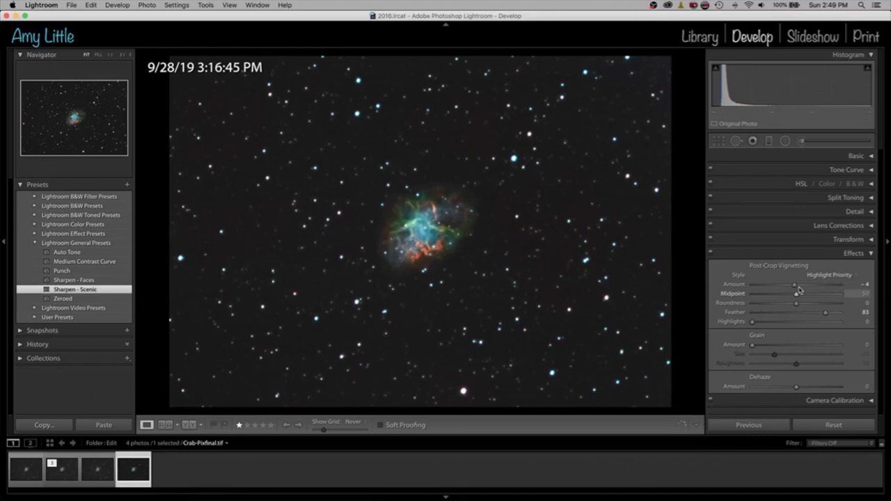
pyautogui.moveTo(798, 289); pyautogui.dragTo(791, 290)
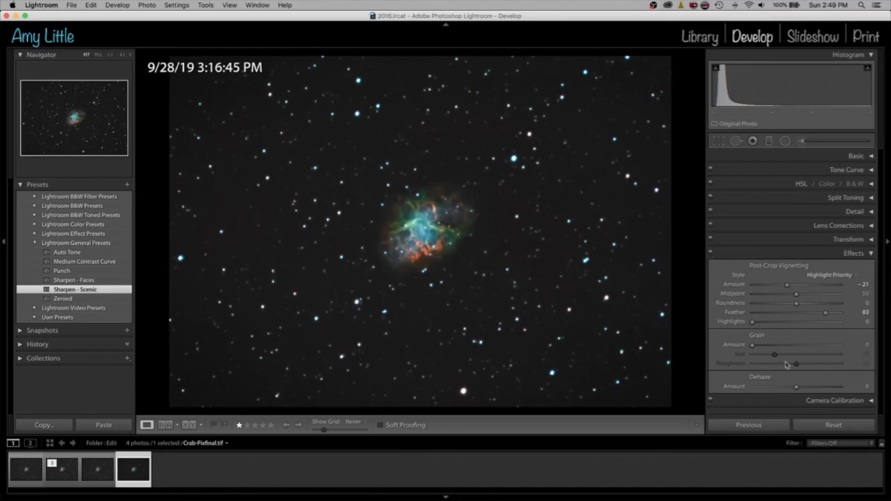
pyautogui.click(811, 253)
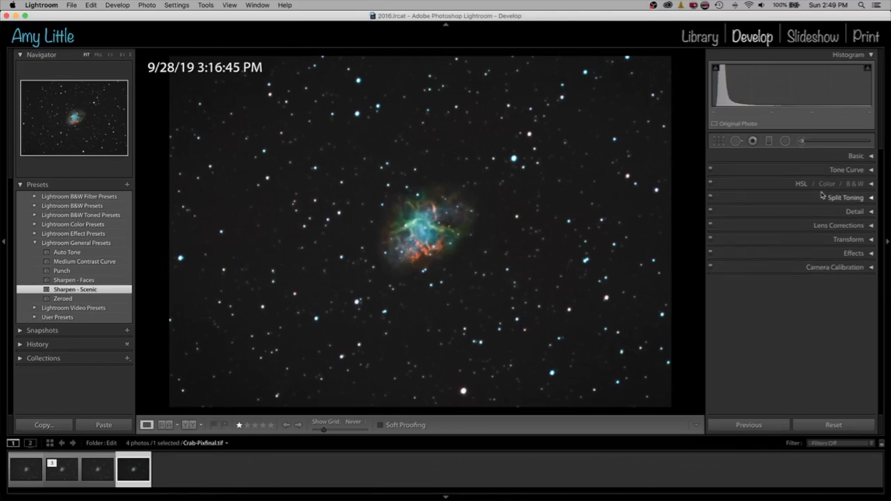
# Start a new Adjustment Brush and reset its Noise setting to 0.
pyautogui.click(802, 141)
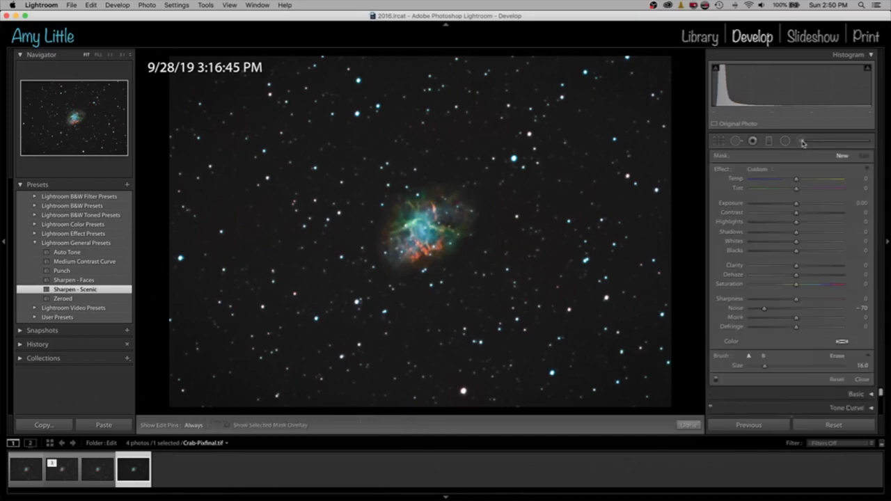
pyautogui.click(862, 308)
pyautogui.write('0')
pyautogui.press('Tab')
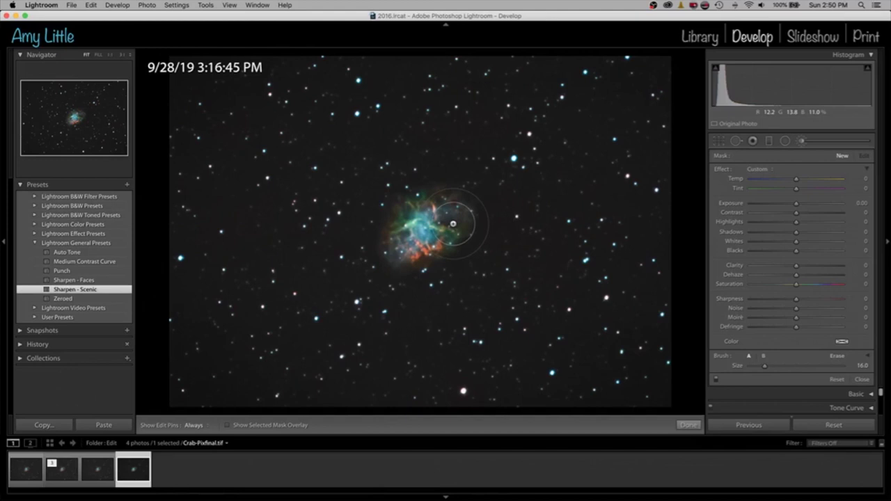
# Set the brush size to 11.0 and its Dehaze to 12, and expand the full brush options.
pyautogui.scroll(-1, 452, 224)
pyautogui.scroll(1, 453, 224)
pyautogui.scroll(-4, 415, 226)
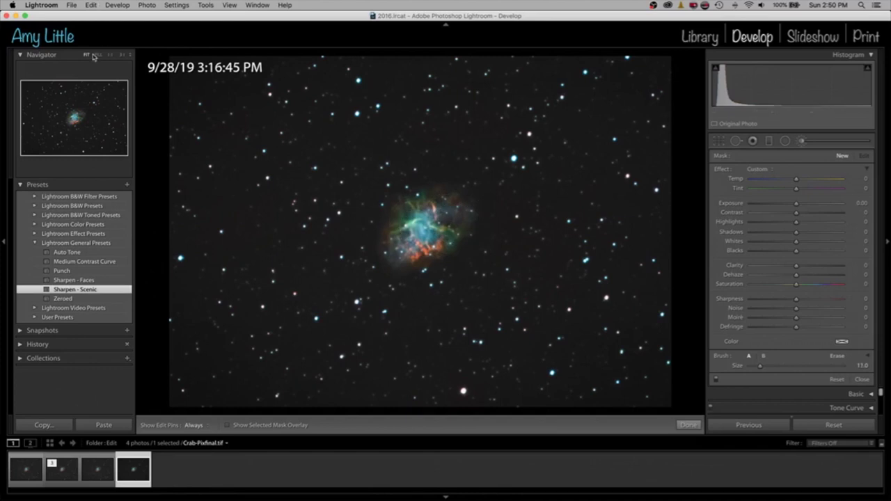
pyautogui.click(120, 55)
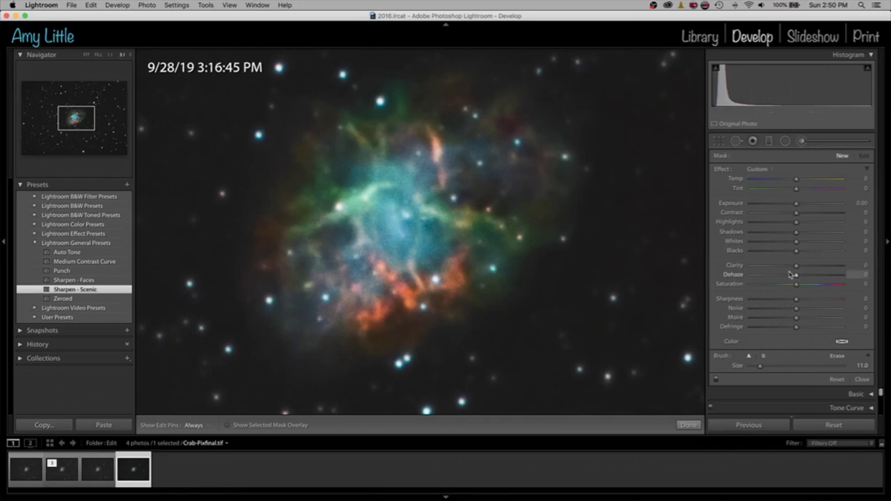
pyautogui.moveTo(796, 276); pyautogui.dragTo(801, 276)
pyautogui.click(866, 356)
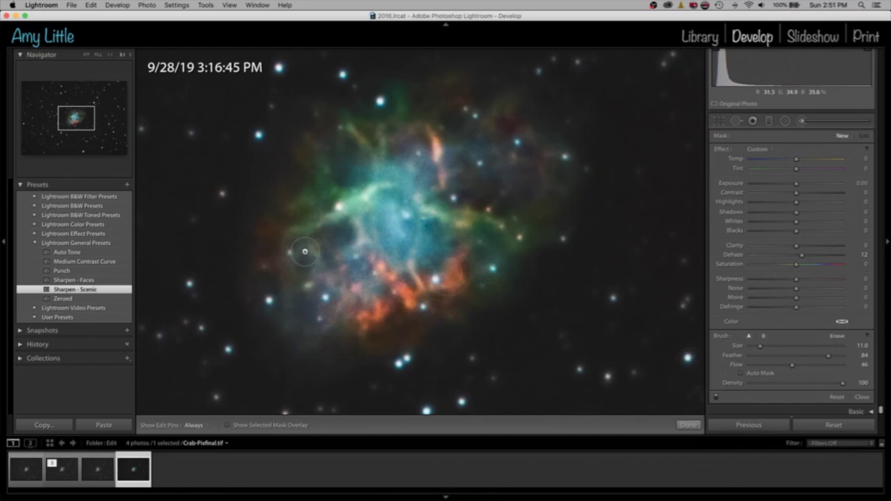
# Brush the dehaze effect along the nebula's outer edge, show the mask overlay, and enlarge the brush to 19.0.
pyautogui.press('h')
pyautogui.click(422, 122)
pyautogui.press('h')
pyautogui.click(226, 424)
pyautogui.scroll(3, 393, 304)
pyautogui.scroll(1, 411, 279)
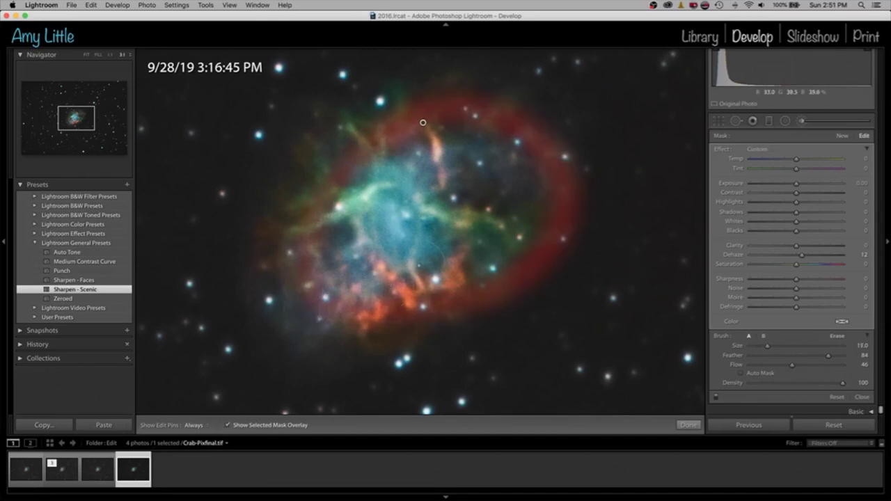
# Enlarge the brush to 28.0, paint the mask over the rest of the nebula including its core, and hide the mask overlay.
pyautogui.scroll(2, 427, 250)
pyautogui.scroll(1, 424, 209)
pyautogui.scroll(1, 426, 236)
pyautogui.press('h')
pyautogui.press('h')
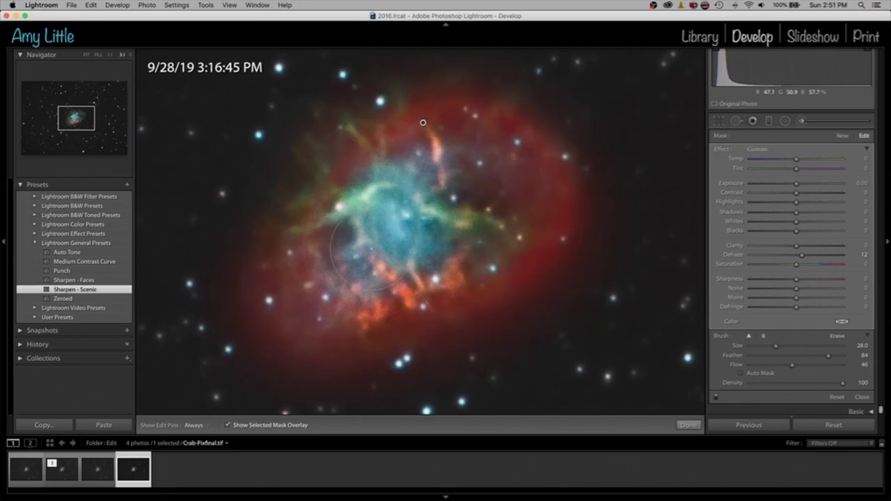
pyautogui.moveTo(374, 256); pyautogui.dragTo(515, 260)
pyautogui.press('h')
pyautogui.press('h')
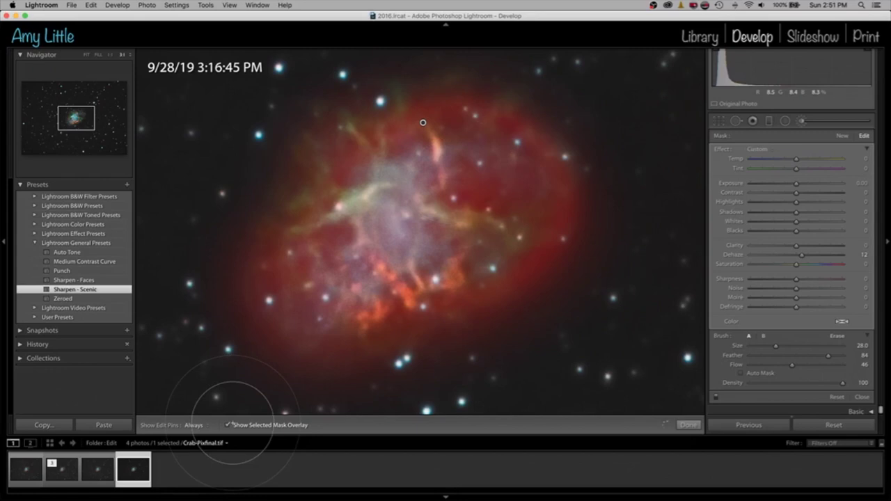
pyautogui.click(228, 424)
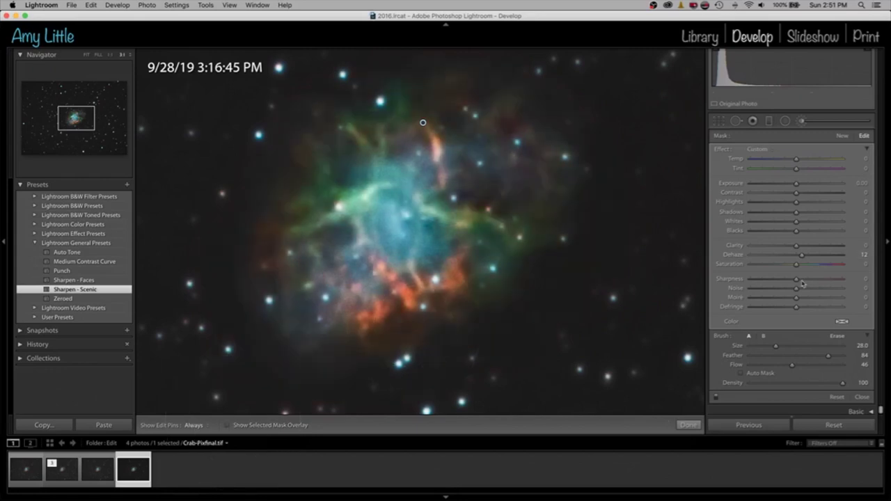
# Set the brush's Dehaze to 16 and compare the nebula with its before version.
pyautogui.moveTo(802, 255); pyautogui.dragTo(826, 255)
pyautogui.moveTo(825, 255); pyautogui.dragTo(814, 256)
pyautogui.moveTo(816, 261); pyautogui.dragTo(805, 258)
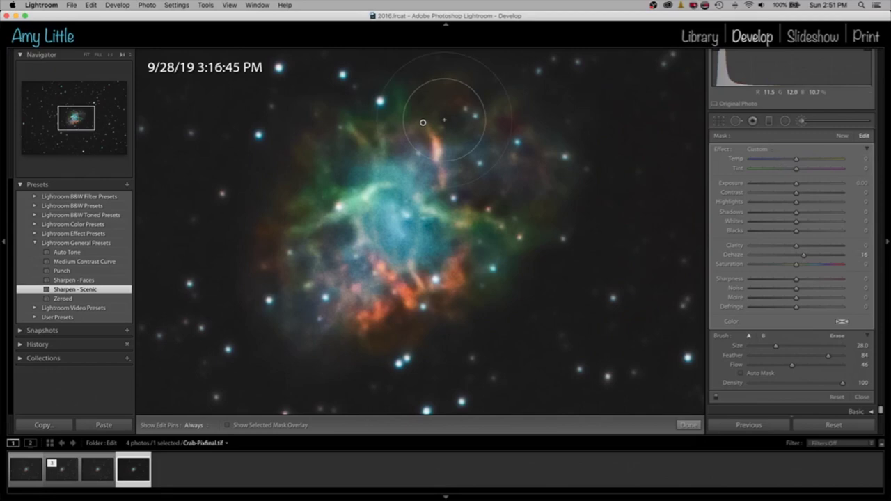
pyautogui.press('\\')
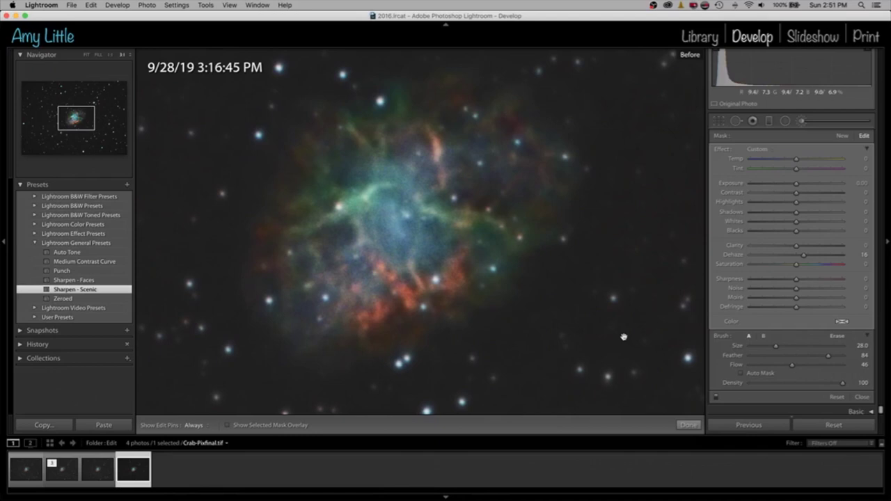
pyautogui.press('\\')
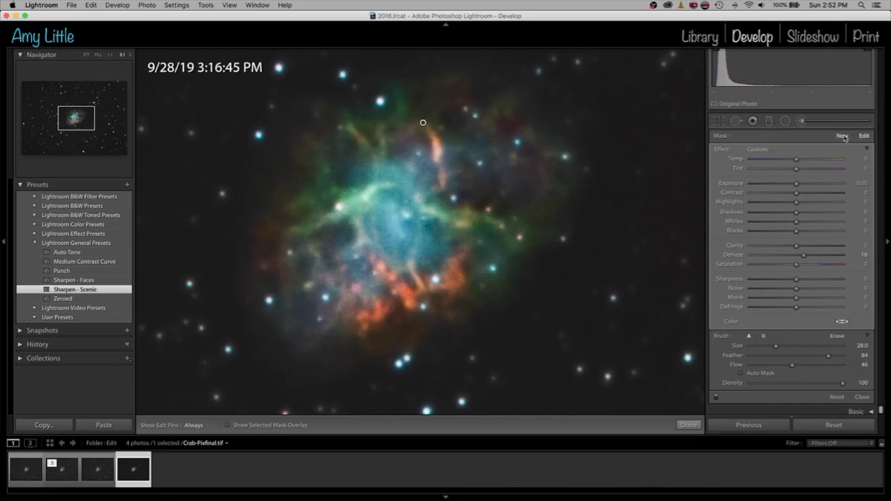
# Start a new Adjustment Brush with Contrast 19 and reduce the brush size to 9.0.
pyautogui.click(842, 135)
pyautogui.scroll(-3, 569, 200)
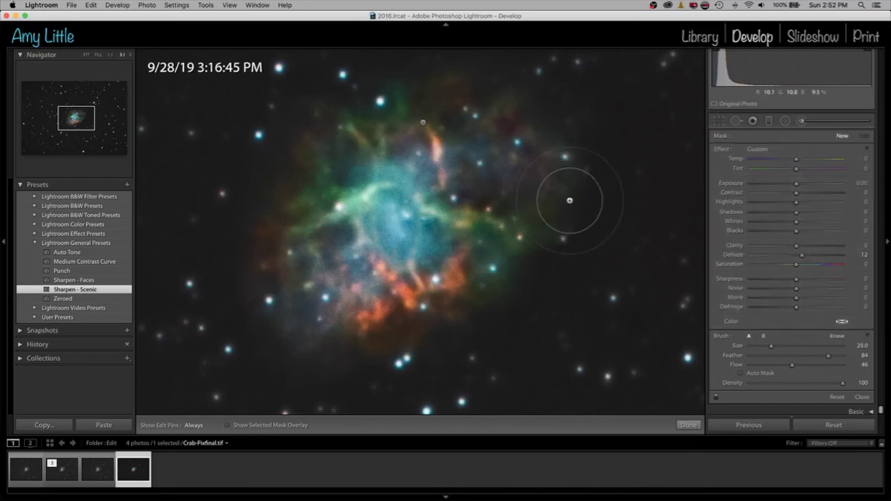
pyautogui.scroll(-5, 570, 201)
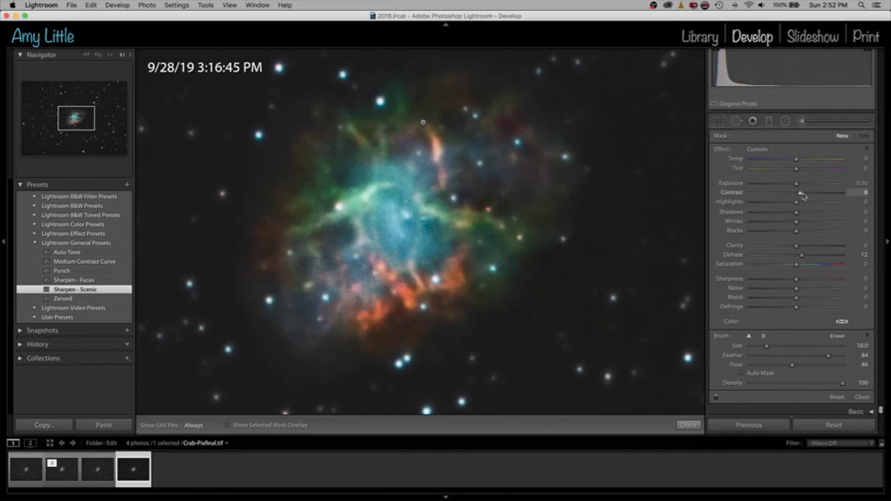
pyautogui.moveTo(802, 196); pyautogui.dragTo(805, 193)
pyautogui.scroll(-9, 446, 178)
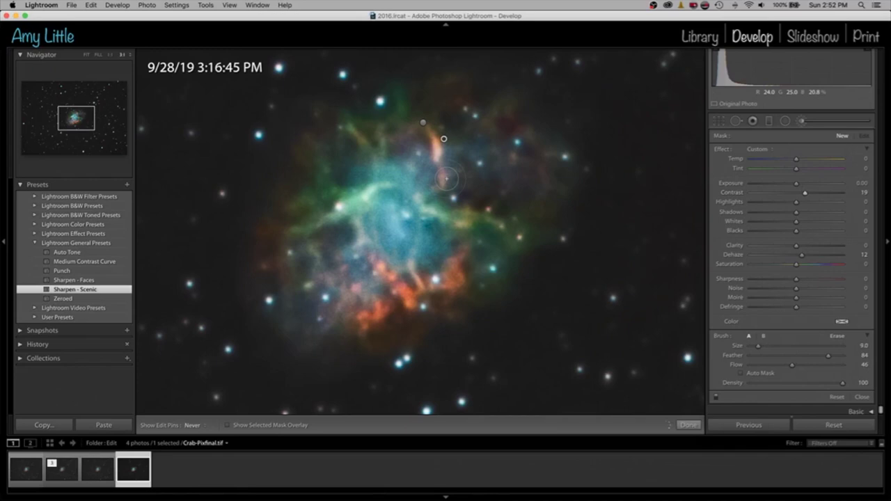
# Brush the contrast effect onto the dark gaps within and around the nebula, checking with the mask overlay and hiding it again.
pyautogui.moveTo(445, 178); pyautogui.dragTo(414, 306)
pyautogui.press('h')
pyautogui.press('h')
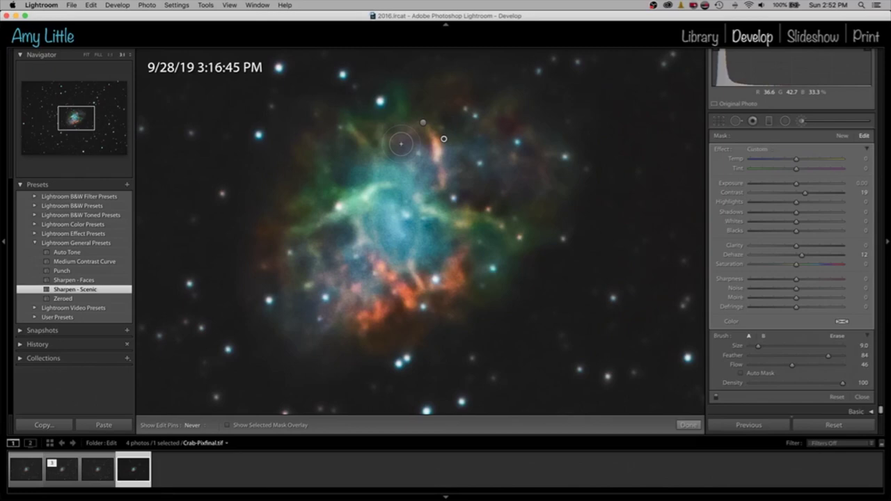
pyautogui.press('o')
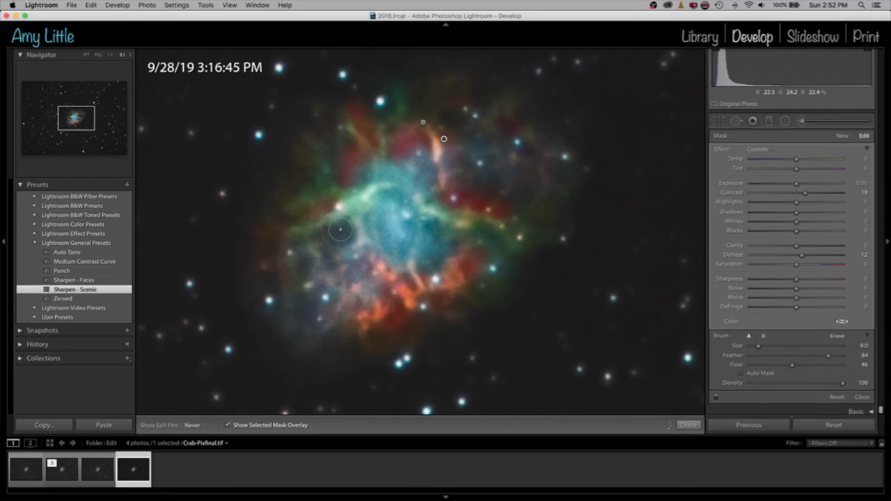
pyautogui.click(340, 229)
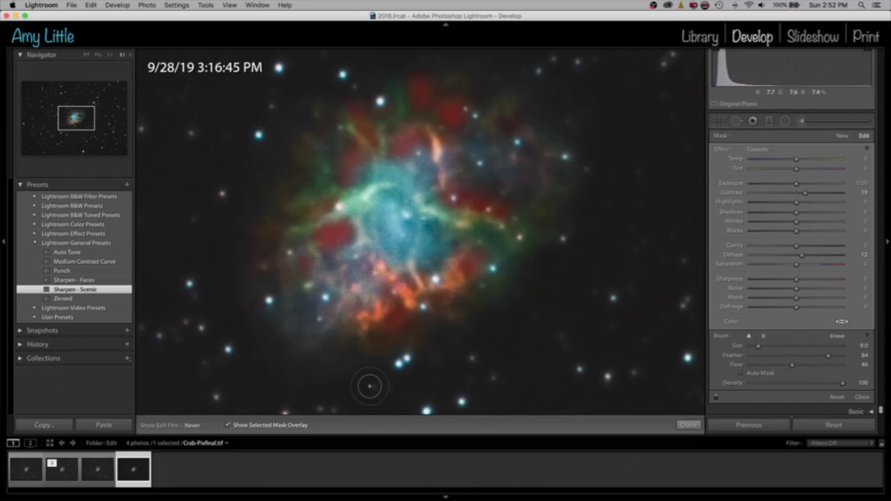
pyautogui.moveTo(369, 386); pyautogui.dragTo(412, 398)
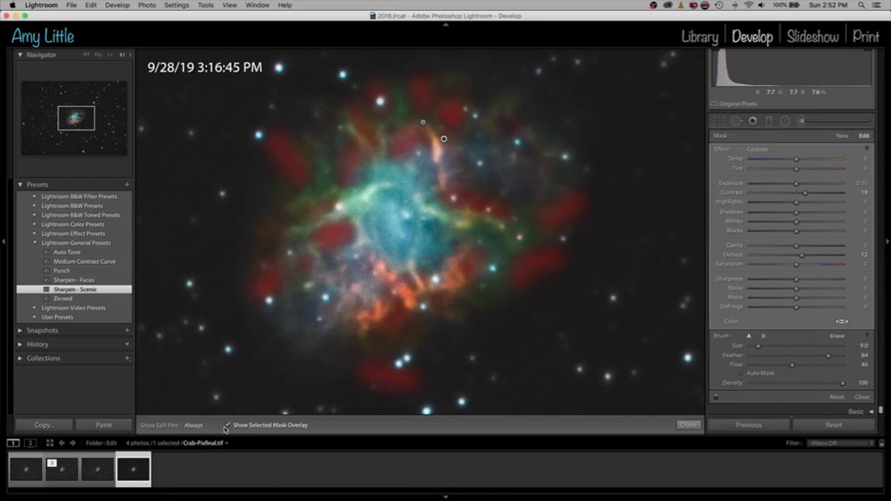
pyautogui.click(226, 425)
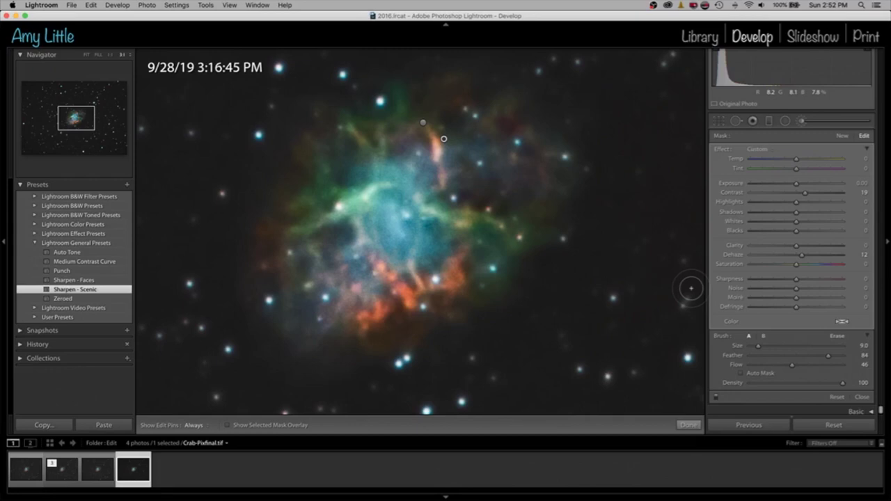
# Collapse the brush effect settings, select each of the two edit pins, and review the contrast pin's options.
pyautogui.click(866, 148)
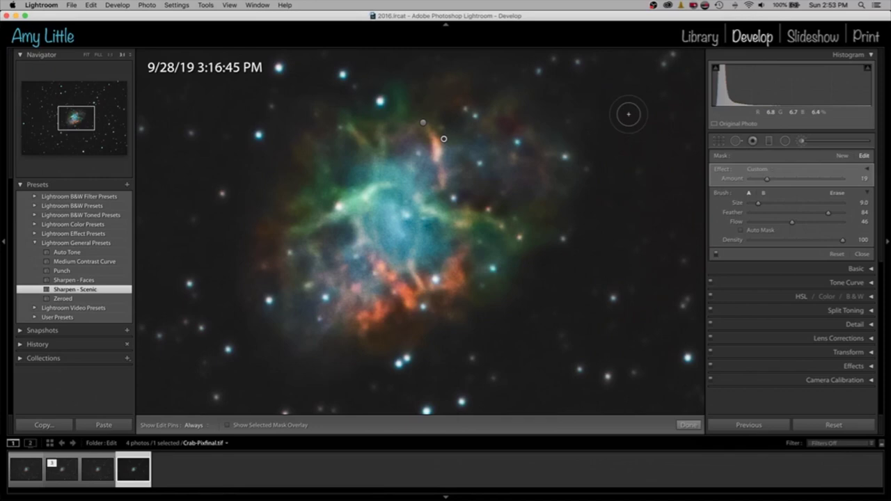
pyautogui.click(423, 124)
pyautogui.click(443, 138)
pyautogui.rightClick(443, 137)
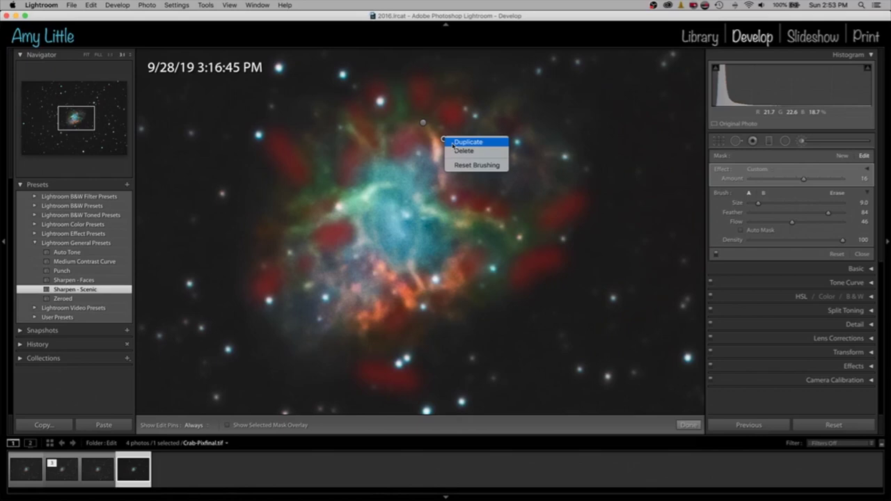
pyautogui.click(486, 166)
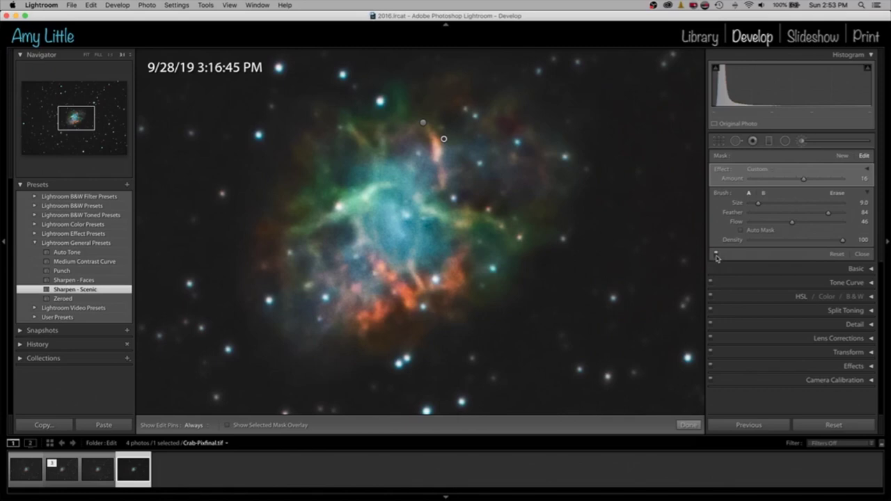
# Compare the photo with brush adjustments off and on, close the Adjustment Brush, and fill the view with the photo.
pyautogui.click(715, 255)
pyautogui.click(716, 256)
pyautogui.click(861, 255)
pyautogui.click(98, 55)
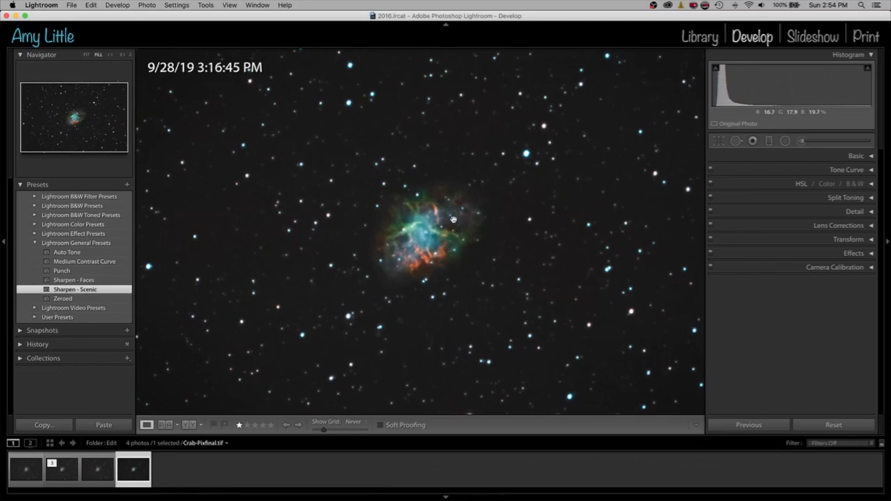
# Send the photo to Adobe Photoshop CC 2019 as a copy with Lightroom adjustments and switch to Photoshop.
pyautogui.rightClick(133, 474)
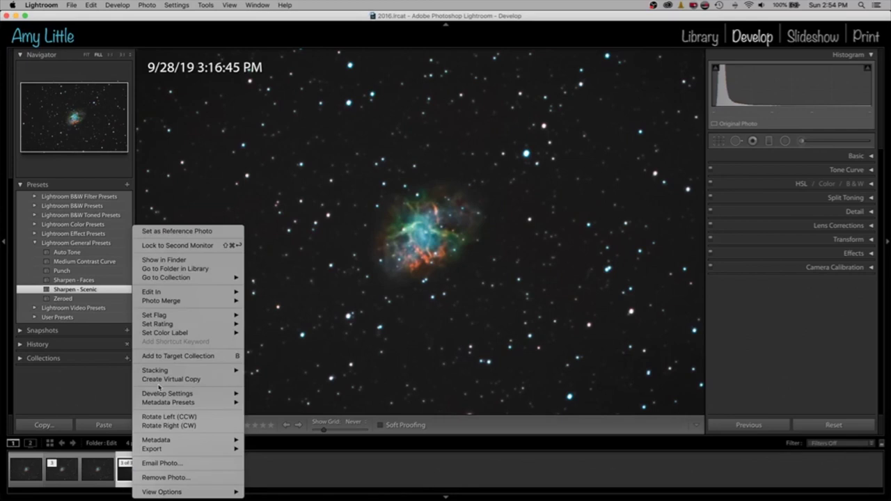
pyautogui.moveTo(223, 292)
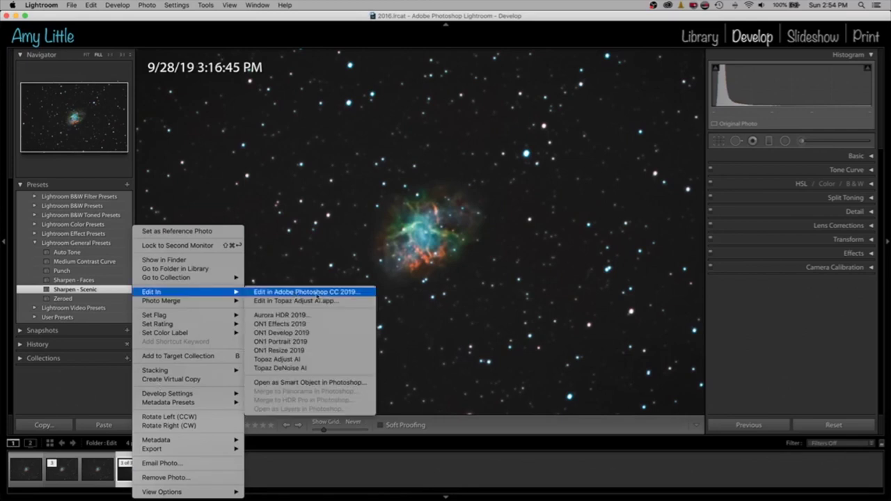
pyautogui.click(316, 292)
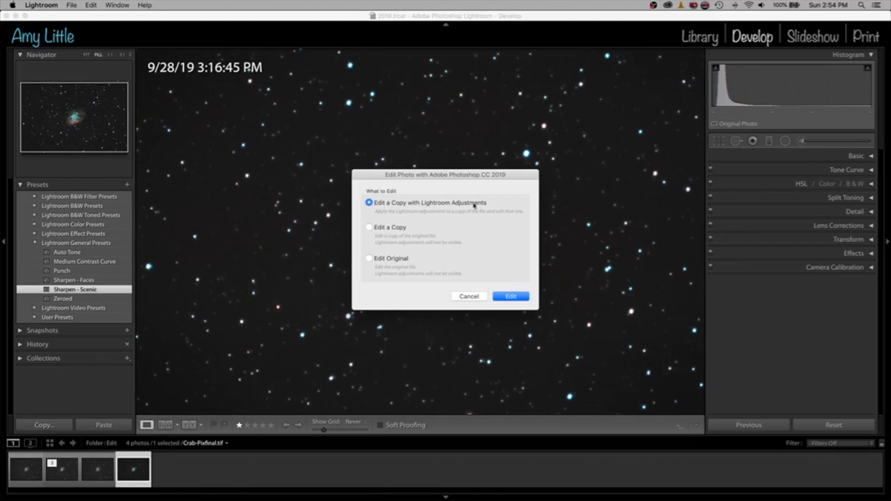
pyautogui.click(513, 298)
pyautogui.click(512, 298)
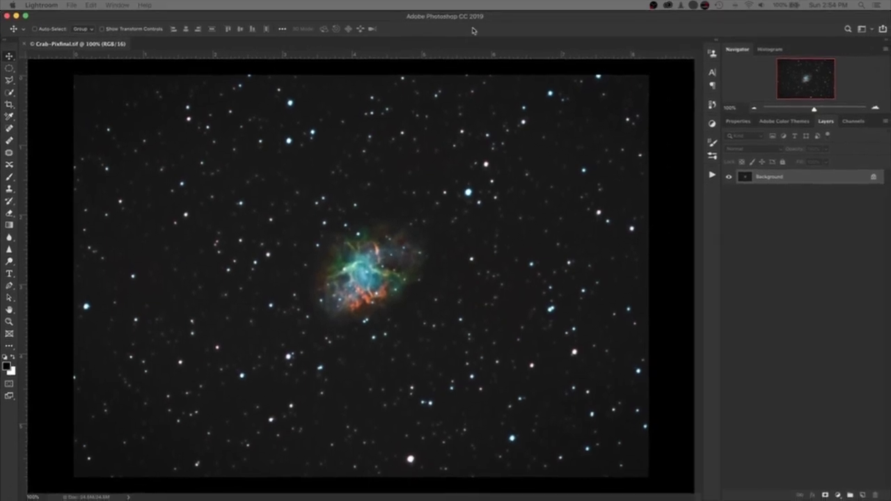
pyautogui.click(472, 30)
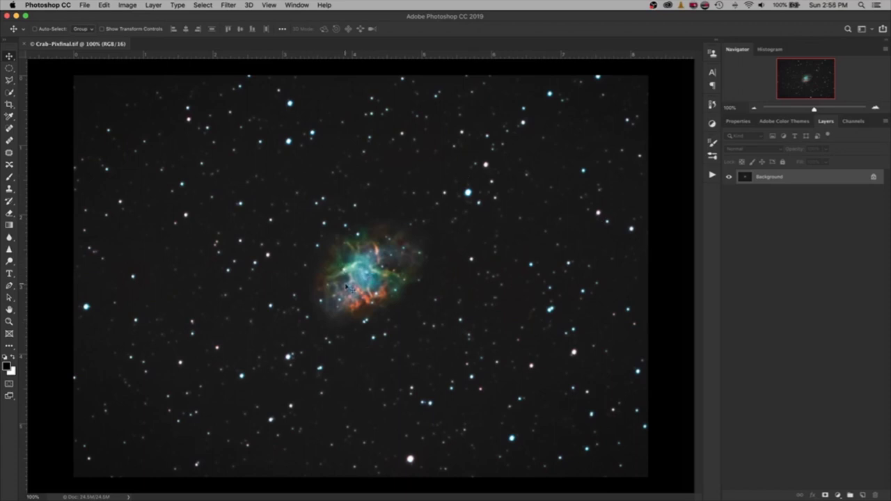
# Unlock the Background layer and duplicate it.
pyautogui.scroll(3, 341, 273)
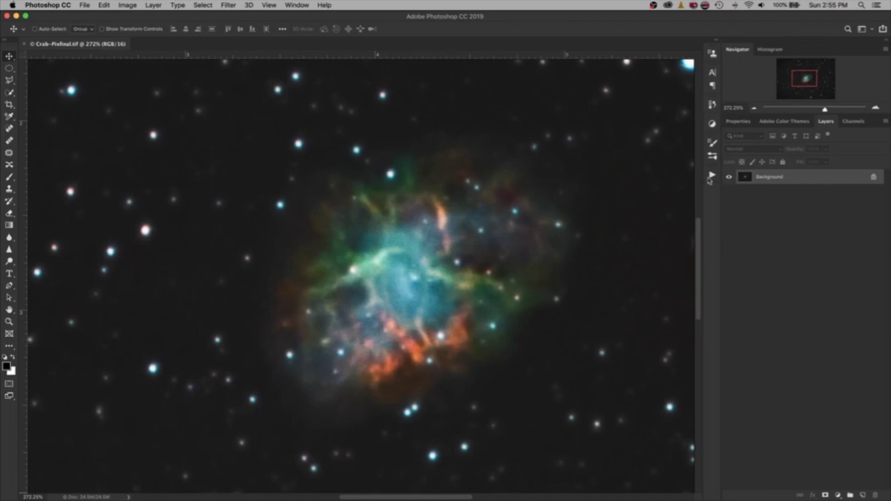
pyautogui.click(873, 177)
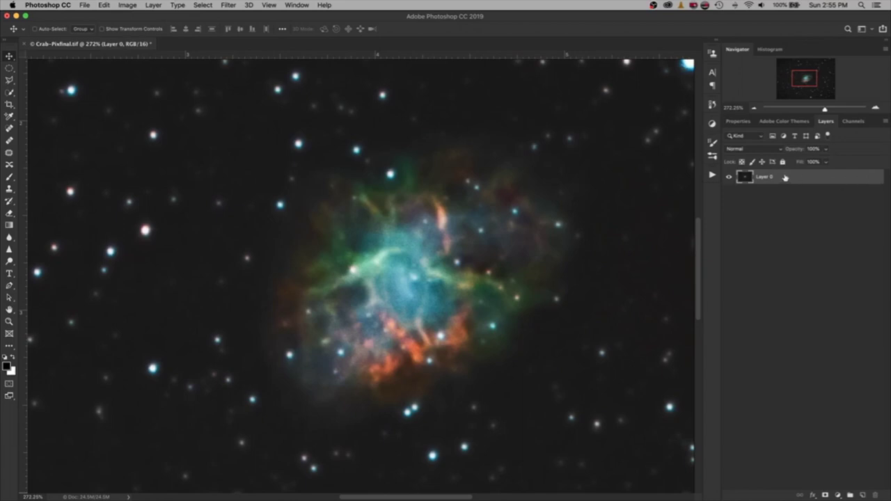
pyautogui.moveTo(785, 177); pyautogui.dragTo(862, 493)
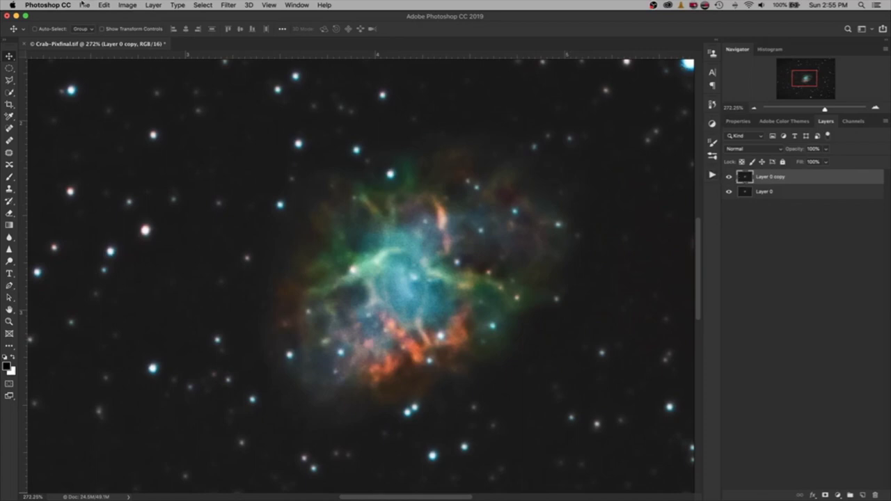
# Apply a Gaussian Blur with a 1.0 pixel radius to the duplicated layer.
pyautogui.click(228, 6)
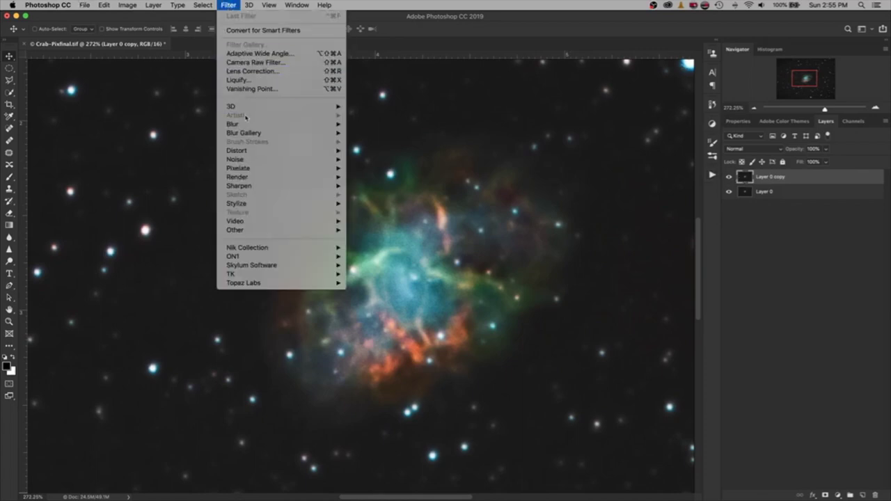
pyautogui.moveTo(243, 124)
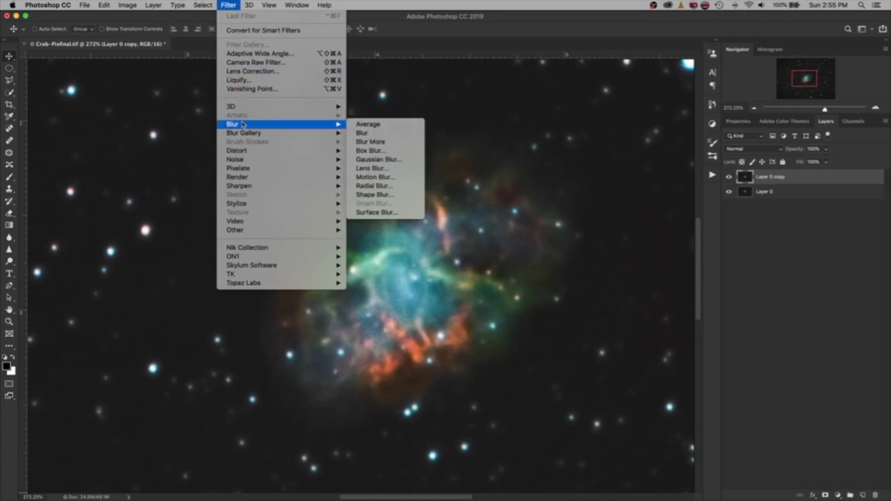
pyautogui.click(371, 160)
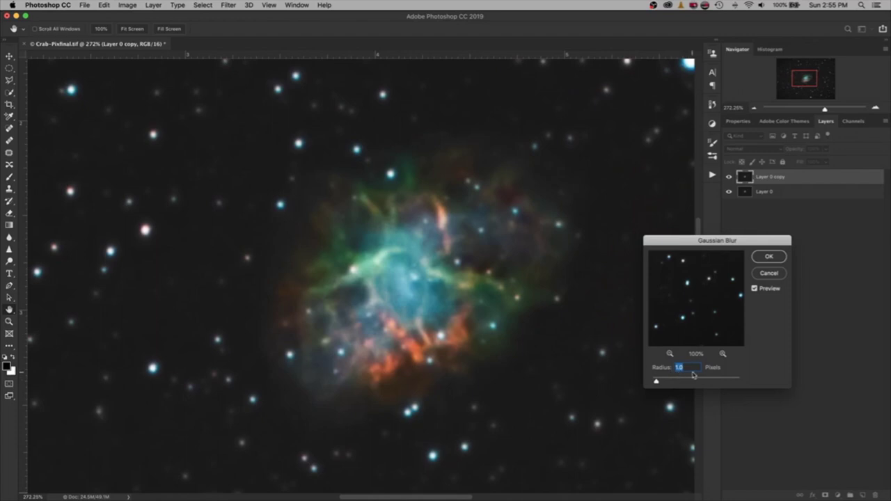
pyautogui.click(754, 289)
pyautogui.click(770, 257)
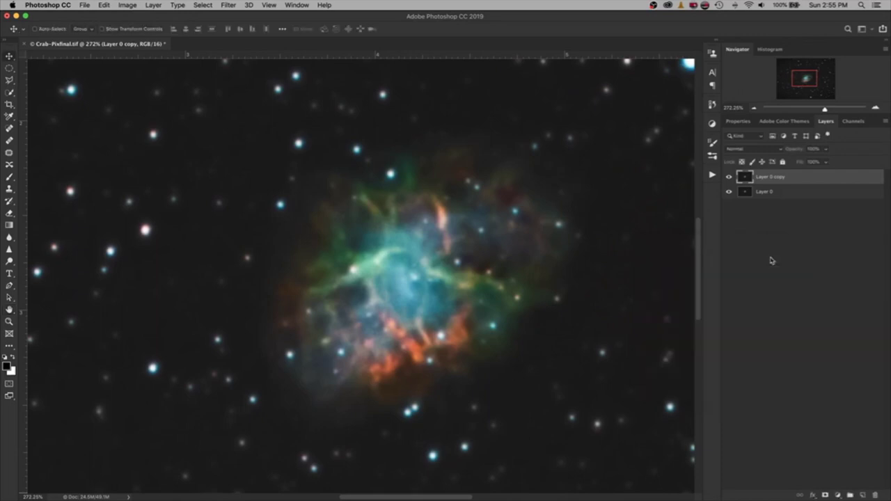
# Hide and show the blurred layer copy repeatedly to compare it with the original.
pyautogui.click(729, 177)
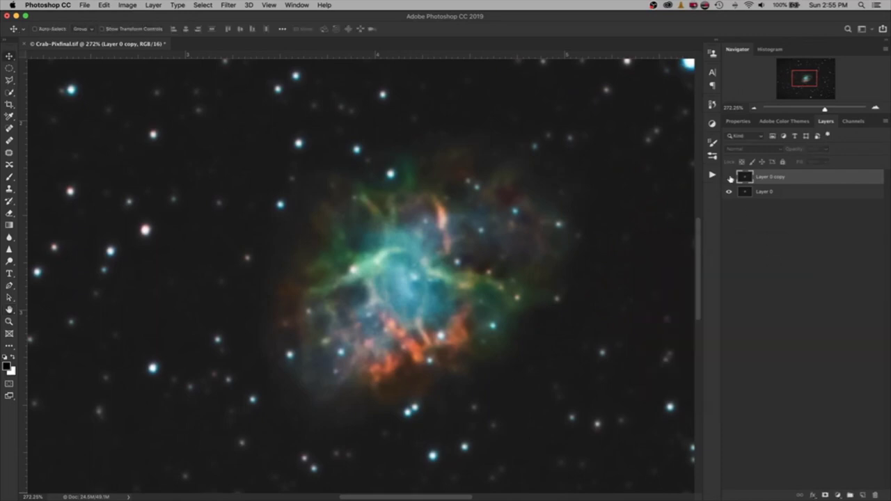
pyautogui.click(729, 176)
pyautogui.click(730, 177)
pyautogui.click(729, 178)
pyautogui.click(729, 177)
pyautogui.click(729, 177)
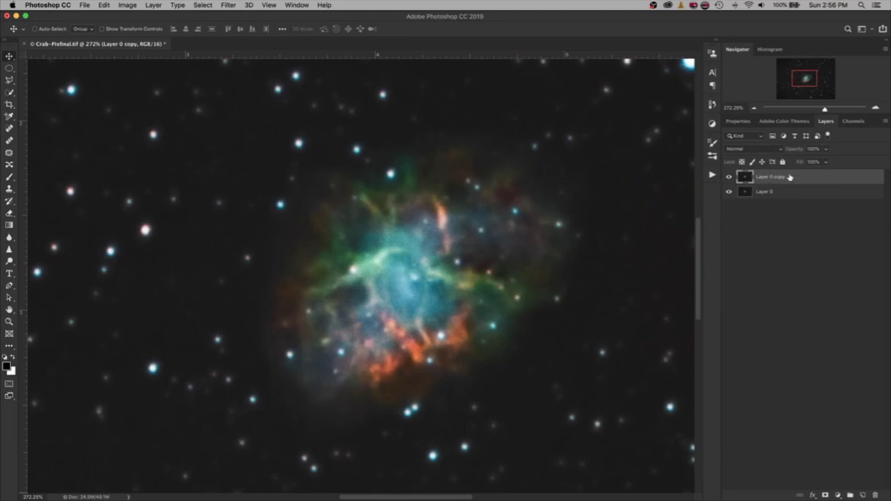
# Add a layer mask to the blurred layer and fill it with black at 100% opacity.
pyautogui.click(825, 495)
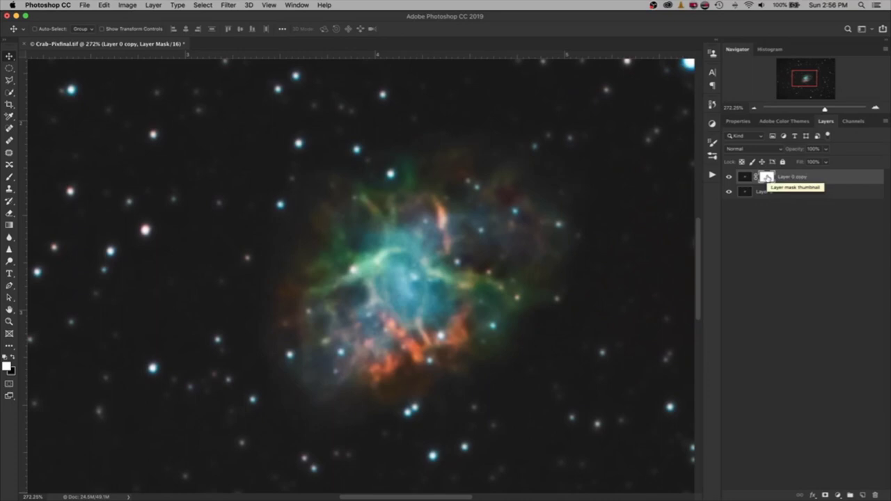
pyautogui.press('i')
pyautogui.hotkey('shift', 'BackSpace')
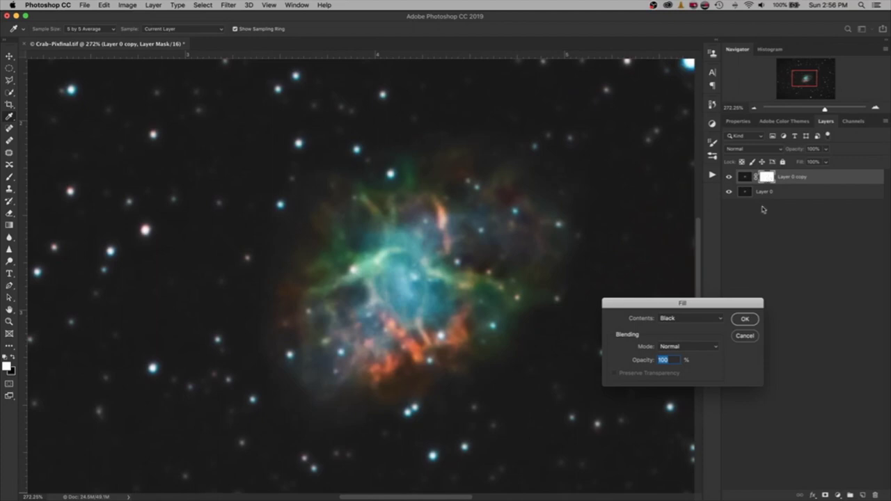
pyautogui.click(717, 320)
pyautogui.click(696, 318)
pyautogui.click(734, 319)
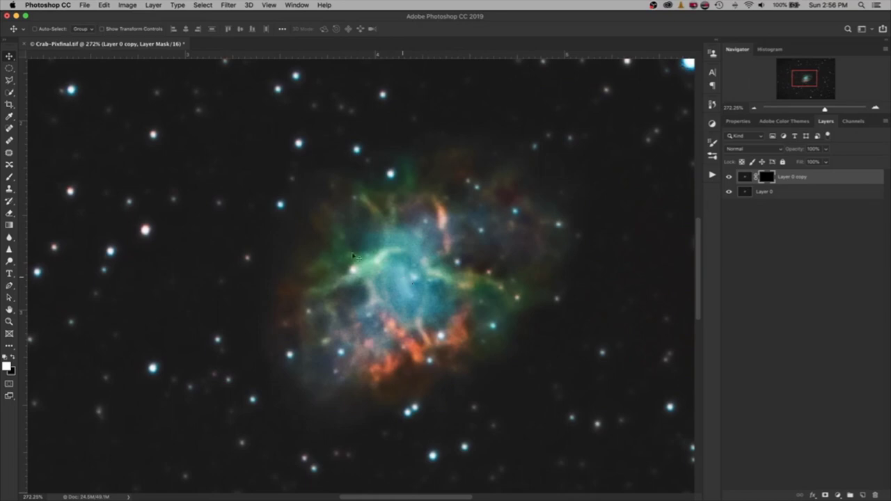
# Paint white over the nebula on the blurred layer's mask with a soft Brush to reveal the smoothing there.
pyautogui.click(9, 178)
pyautogui.click(47, 175)
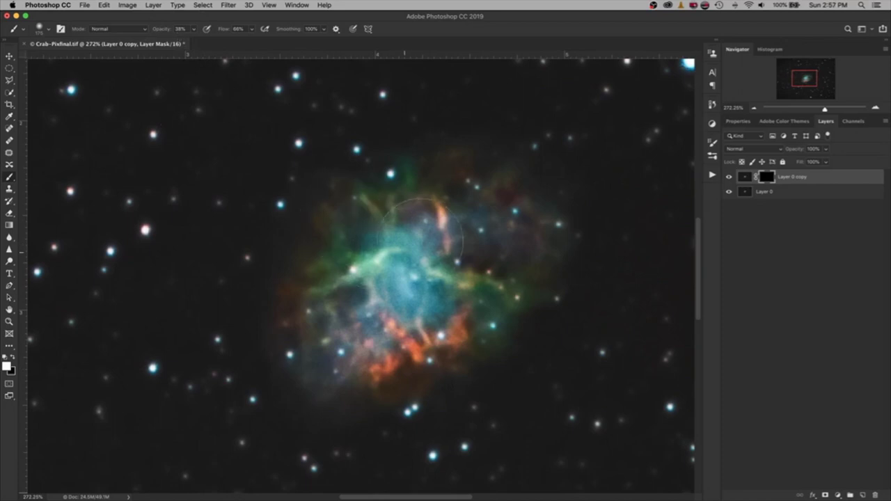
pyautogui.moveTo(429, 234)
pyautogui.mouseDown()
pyautogui.moveTo(294, 289)
pyautogui.moveTo(327, 334)
pyautogui.moveTo(477, 248)
pyautogui.moveTo(457, 230)
pyautogui.mouseUp()
# Hide and show the masked blur layer repeatedly to compare the smoothed nebula with the original.
pyautogui.scroll(-5, 423, 267)
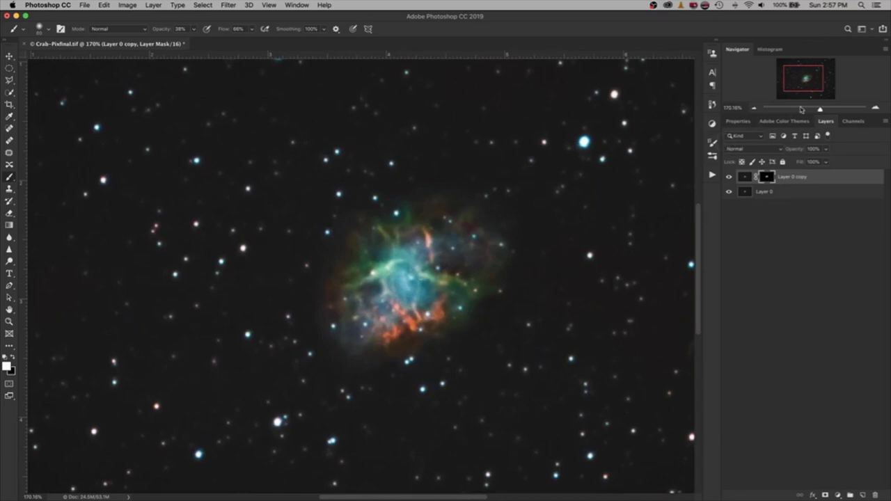
pyautogui.moveTo(820, 111); pyautogui.dragTo(825, 112)
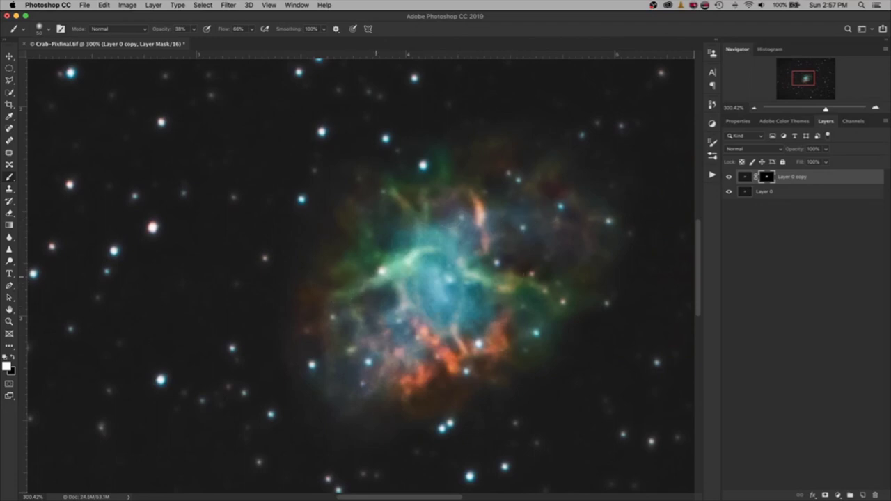
pyautogui.click(729, 177)
pyautogui.click(729, 177)
pyautogui.click(729, 177)
pyautogui.click(729, 178)
pyautogui.click(826, 179)
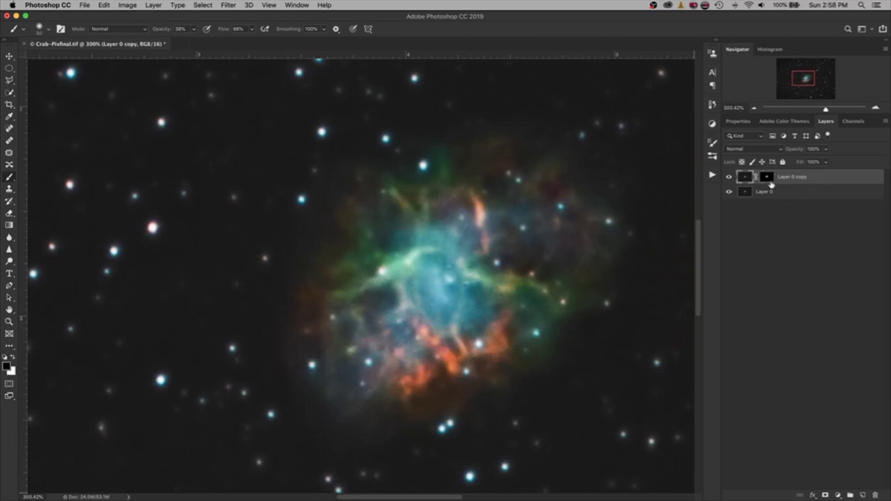
pyautogui.click(728, 178)
pyautogui.click(728, 178)
pyautogui.click(728, 178)
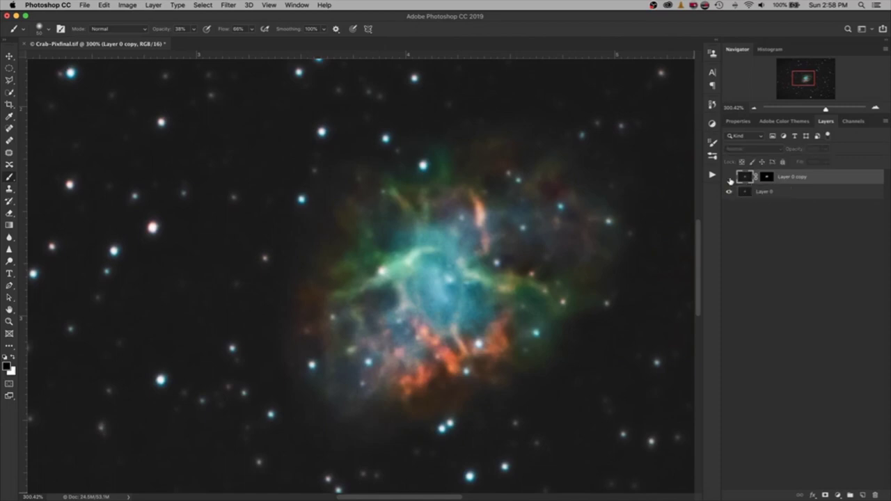
pyautogui.click(729, 178)
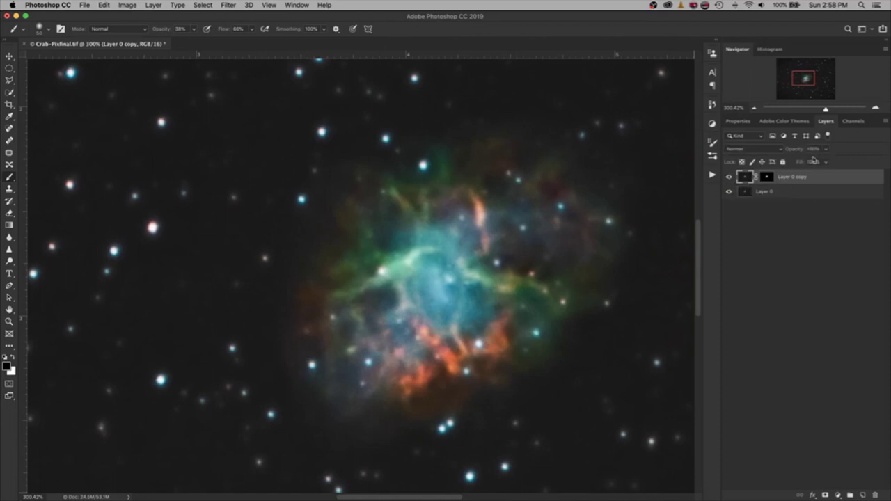
# Flatten the masked blur layer and the original into a single Background layer.
pyautogui.click(885, 123)
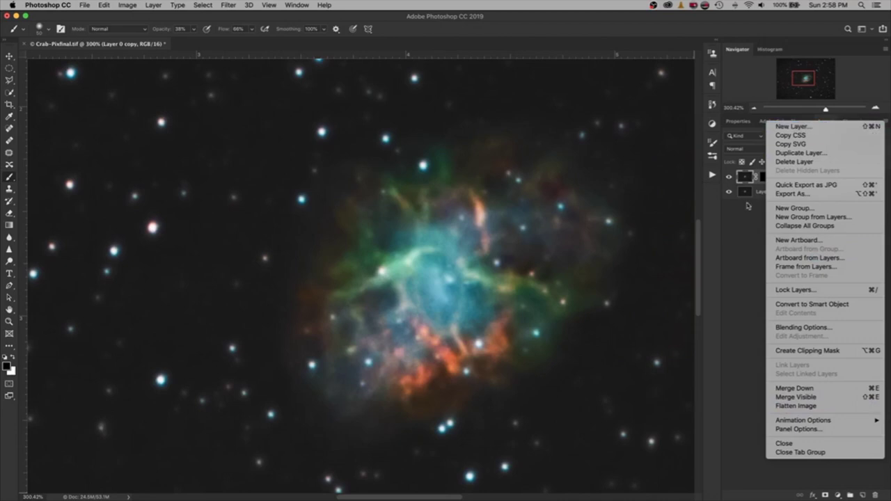
pyautogui.click(887, 148)
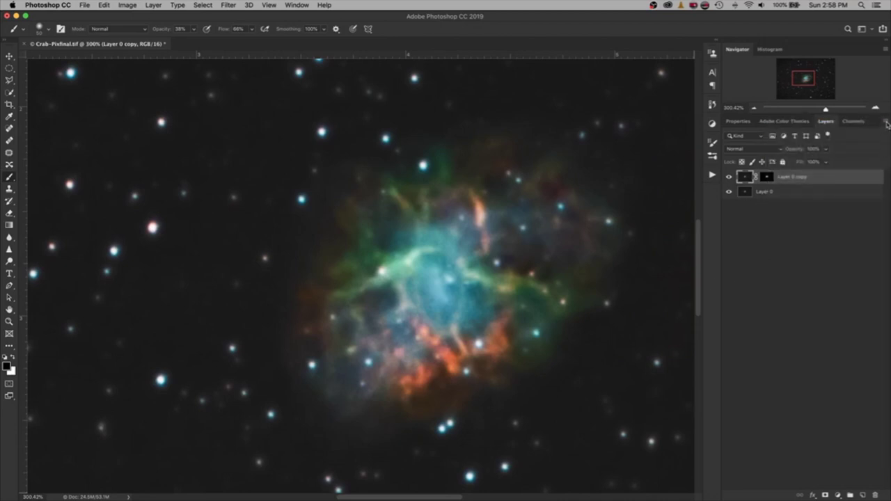
pyautogui.click(886, 124)
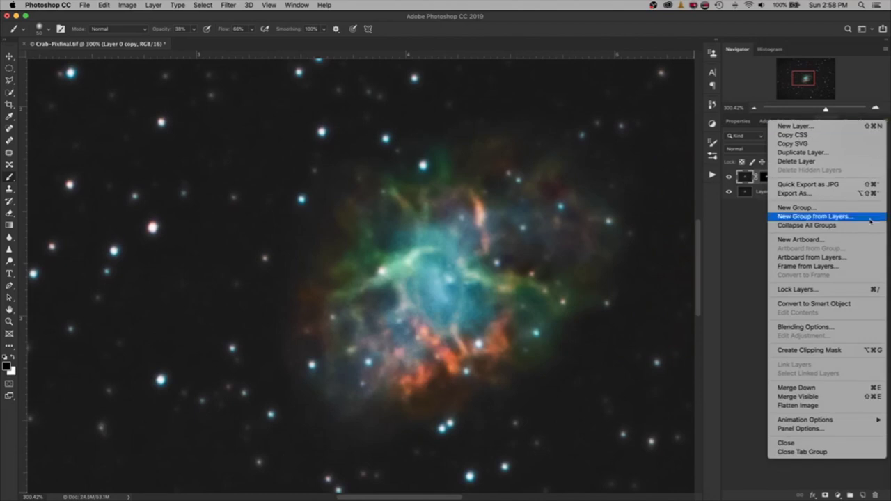
pyautogui.click(787, 406)
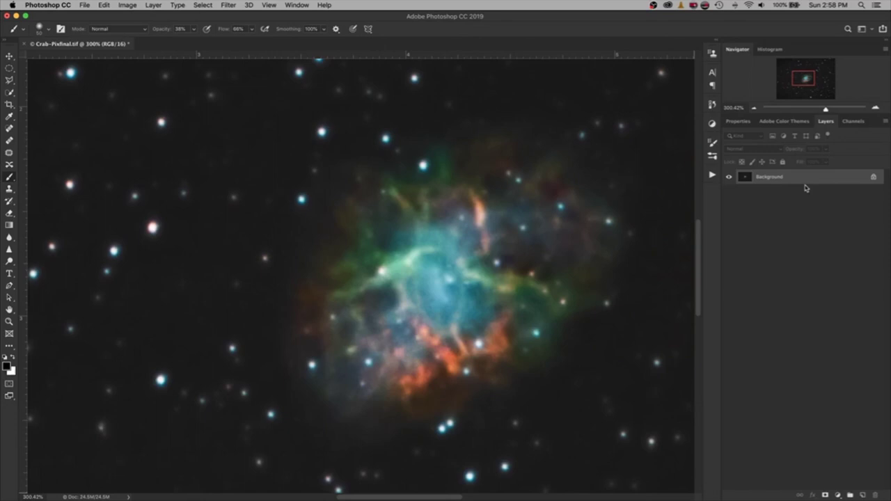
# Add a Brightness/Contrast adjustment layer above the Background and raise its contrast to 60.
pyautogui.moveTo(824, 498)
pyautogui.click(837, 495)
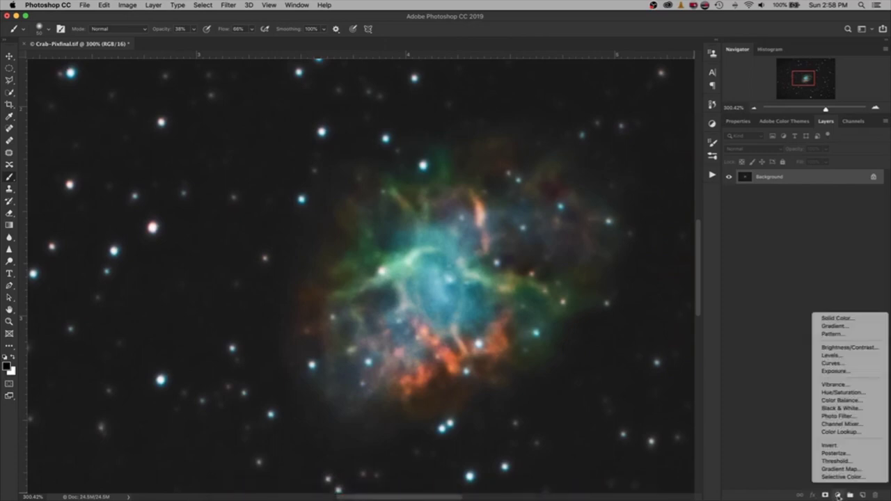
pyautogui.click(837, 352)
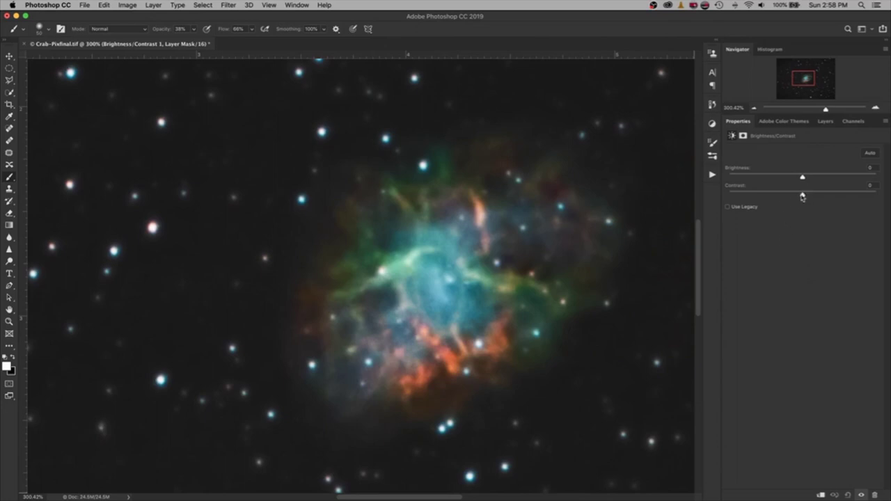
pyautogui.moveTo(802, 197); pyautogui.dragTo(847, 194)
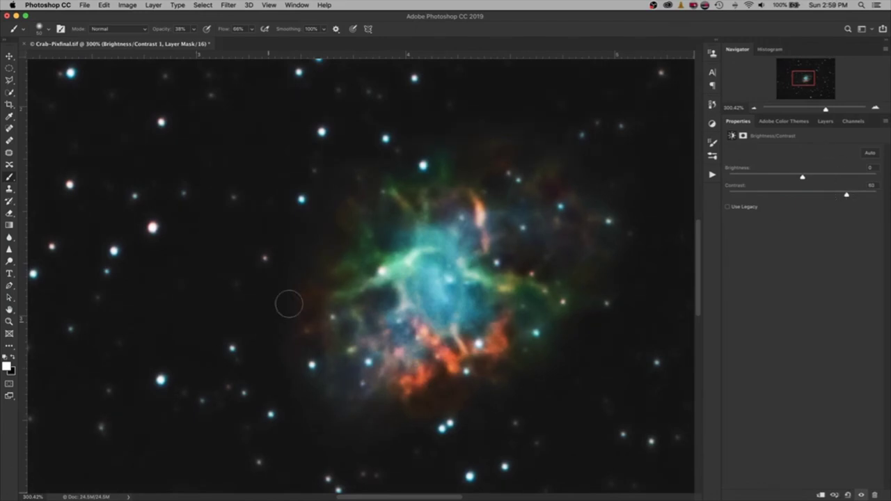
# Fill the contrast adjustment's mask with black at 100% opacity and ready the Brush for painting white on it.
pyautogui.click(826, 122)
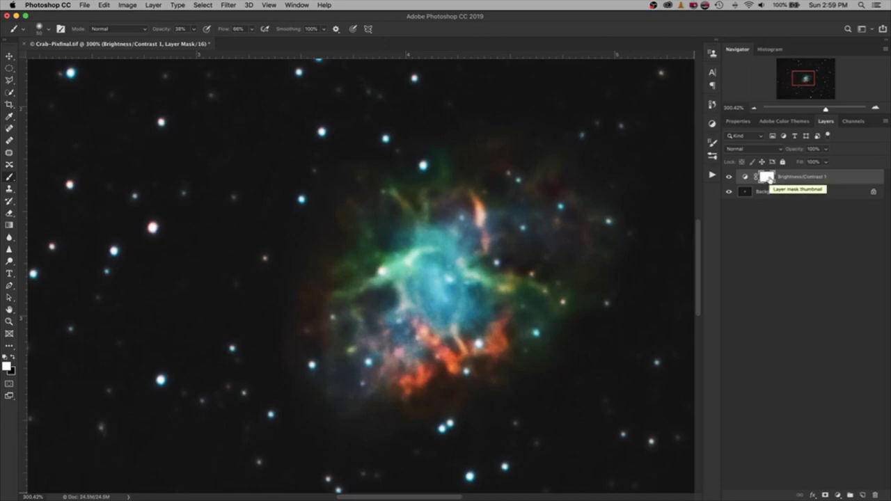
pyautogui.hotkey('shift', 'BackSpace')
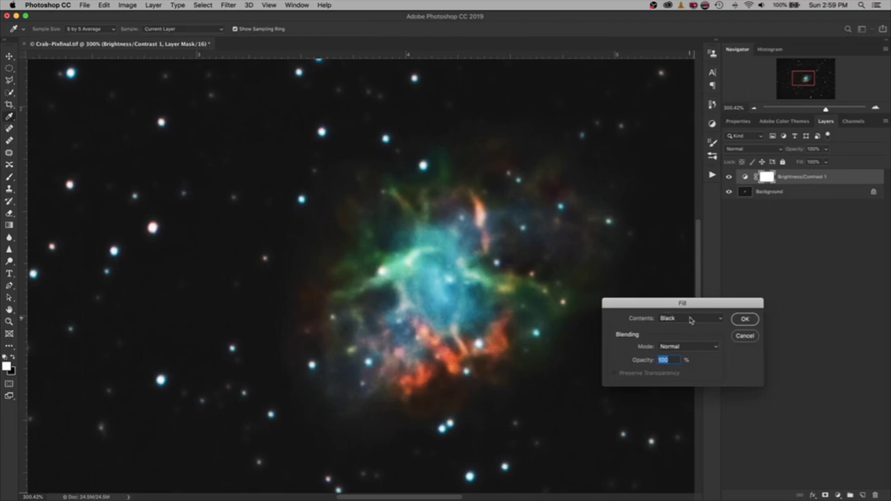
pyautogui.click(744, 319)
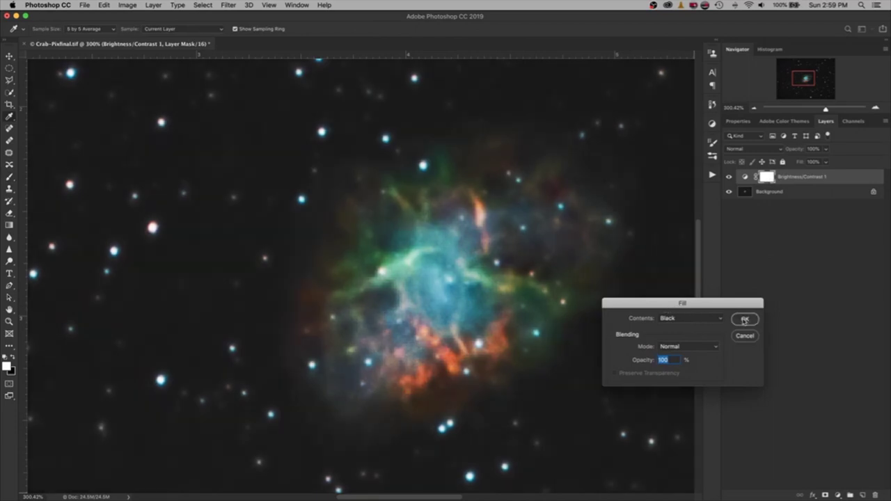
pyautogui.press('b')
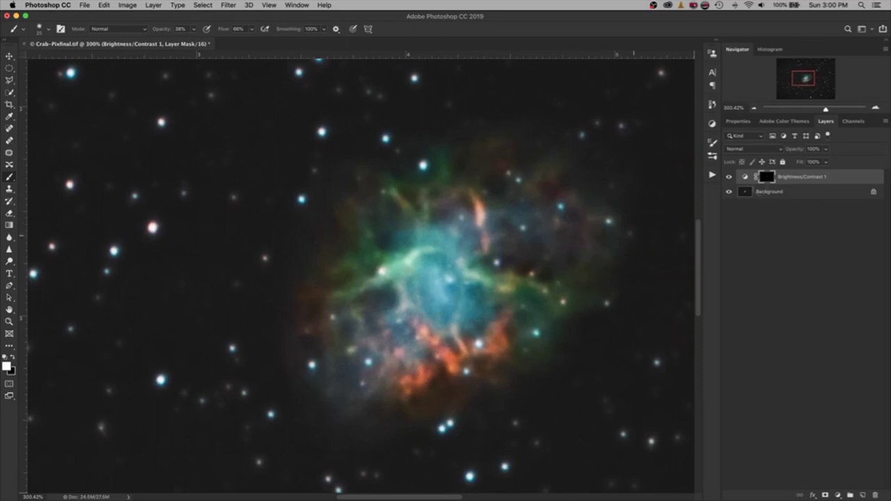
# Hide and show the masked contrast adjustment repeatedly to compare the nebula with and without it.
pyautogui.click(729, 177)
pyautogui.click(730, 177)
pyautogui.click(729, 177)
pyautogui.click(729, 177)
pyautogui.click(728, 178)
pyautogui.click(729, 178)
pyautogui.click(728, 178)
pyautogui.click(728, 179)
# Reduce the contrast adjustment layer's opacity to 81% and compare the image with and without it.
pyautogui.moveTo(794, 152)
pyautogui.mouseDown()
pyautogui.moveTo(780, 159)
pyautogui.moveTo(806, 151)
pyautogui.moveTo(786, 156)
pyautogui.mouseUp()
pyautogui.moveTo(789, 155); pyautogui.dragTo(789, 156)
pyautogui.click(730, 177)
pyautogui.click(729, 177)
# Add a second Brightness/Contrast adjustment layer and raise its brightness to 41.
pyautogui.click(837, 495)
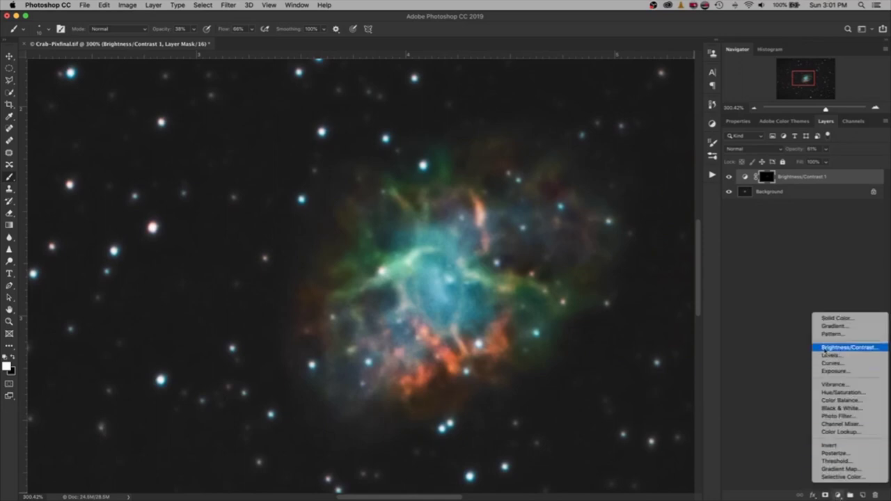
pyautogui.click(826, 349)
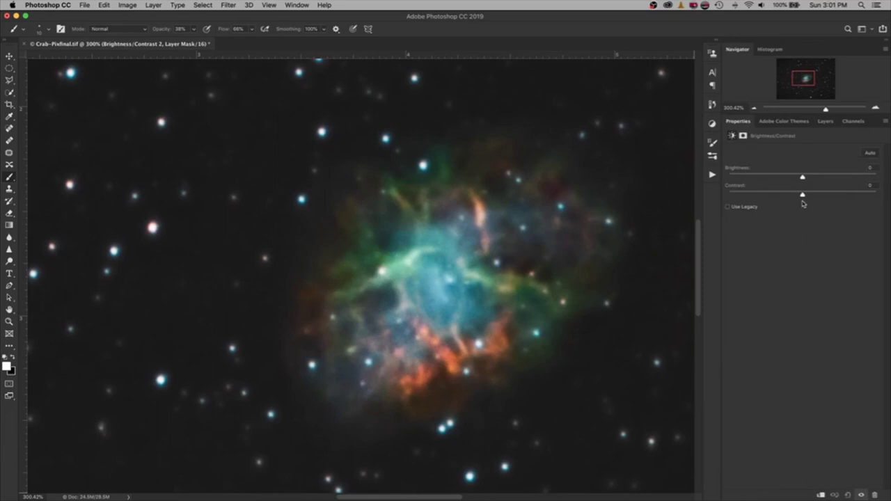
pyautogui.moveTo(802, 176); pyautogui.dragTo(822, 179)
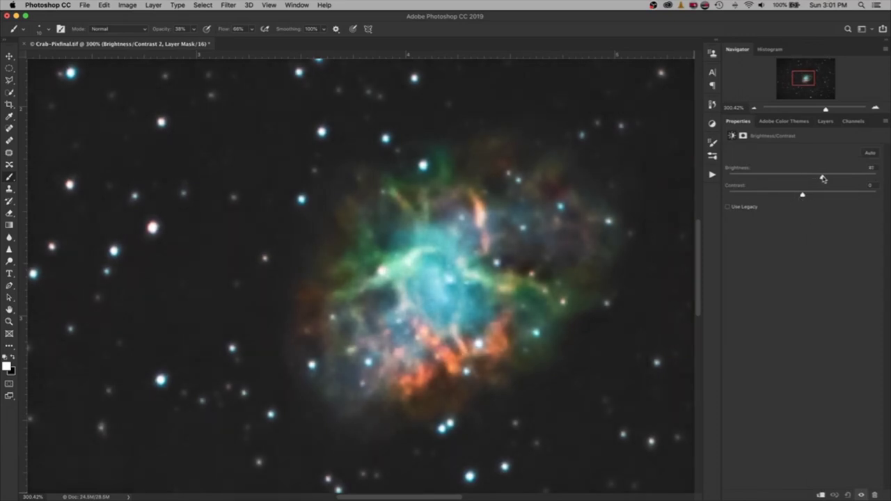
# Fill the brightness adjustment's mask with black at 100% opacity and ready the Brush for painting white on it.
pyautogui.click(825, 122)
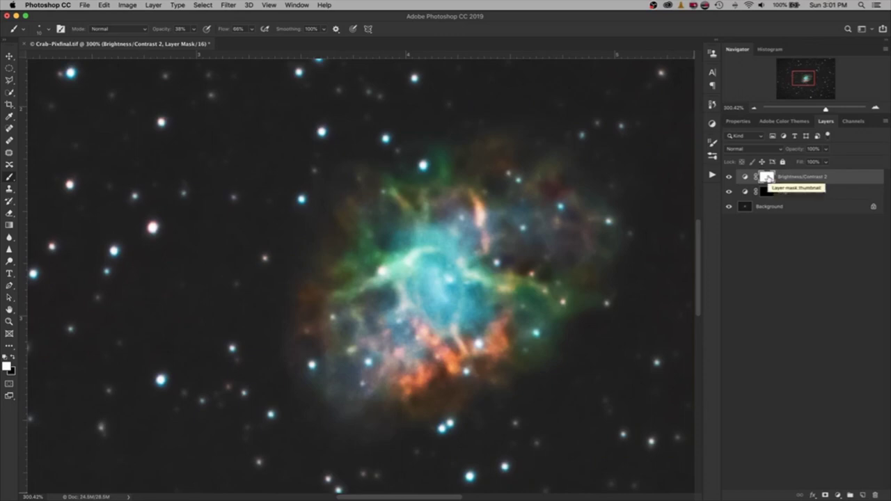
pyautogui.hotkey('shift', 'BackSpace')
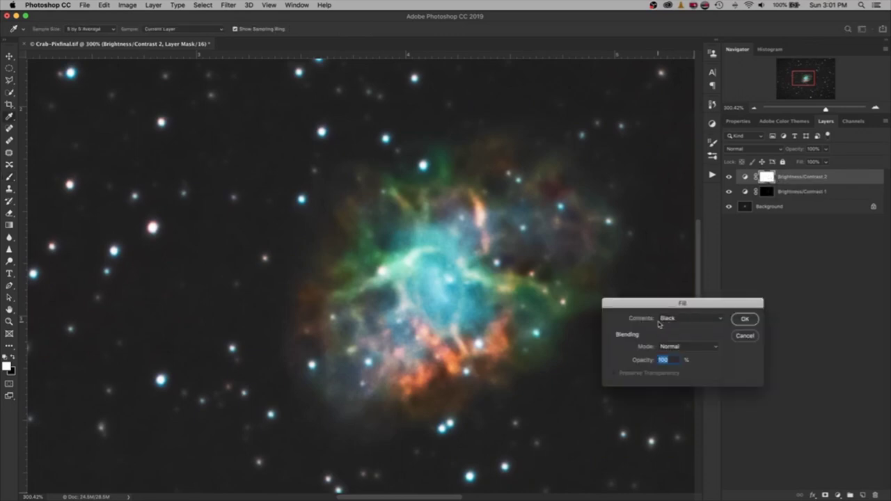
pyautogui.click(742, 318)
pyautogui.press('b')
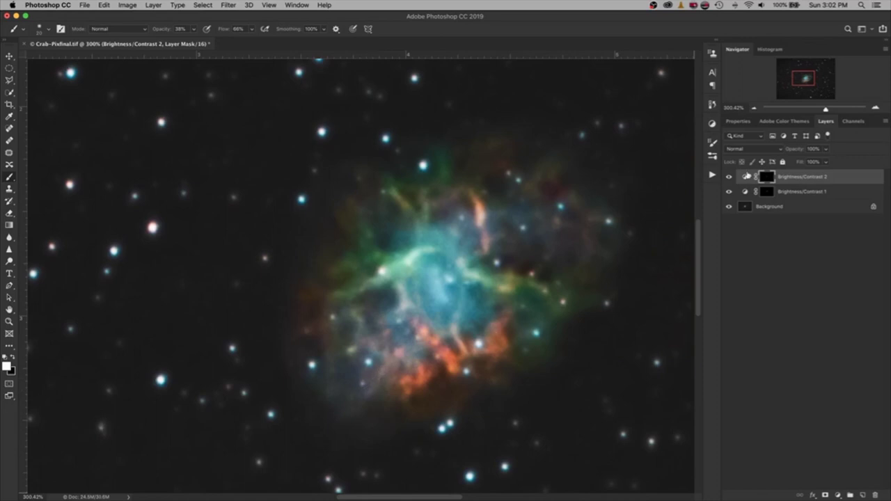
# Hide and show the masked brightness adjustment repeatedly to check its effect on the nebula.
pyautogui.click(729, 177)
pyautogui.click(729, 177)
pyautogui.click(729, 177)
pyautogui.click(729, 177)
pyautogui.click(728, 177)
pyautogui.click(729, 178)
# Refine the brightness adjustment's mask with a much smaller feather and output it to the layer mask.
pyautogui.doubleClick(766, 179)
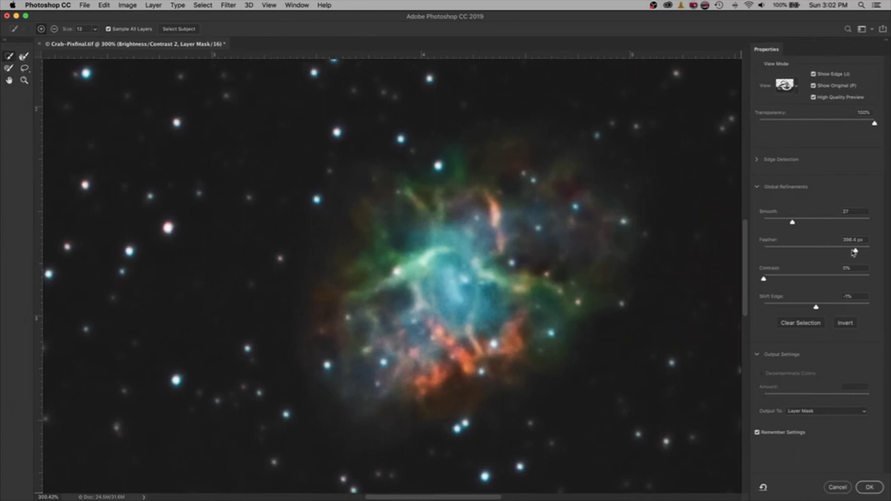
pyautogui.moveTo(853, 252); pyautogui.dragTo(774, 252)
pyautogui.click(869, 487)
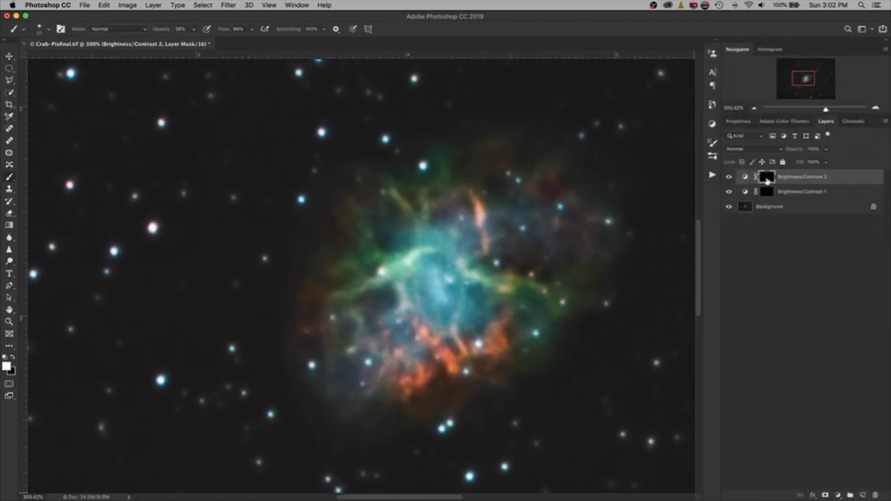
# Switch the brightness adjustment off and on to compare the nebula with its refined mask.
pyautogui.click(729, 178)
pyautogui.click(729, 178)
pyautogui.click(730, 178)
pyautogui.click(729, 178)
pyautogui.click(730, 178)
# Lower the brightness adjustment layer's opacity to 86% and compare the image with and without it.
pyautogui.click(789, 151)
pyautogui.click(729, 179)
pyautogui.click(728, 177)
# Try a Vibrance adjustment layer over the whole image with vibrance raised to about +18.
pyautogui.click(839, 496)
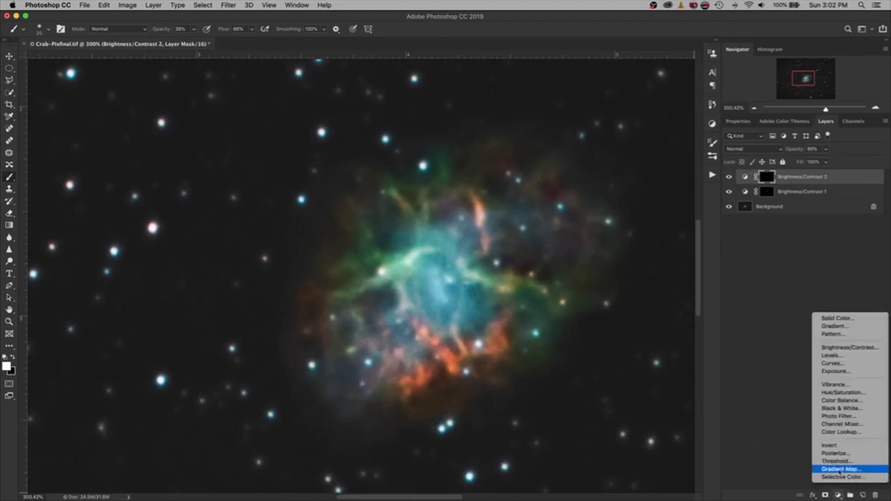
pyautogui.click(832, 384)
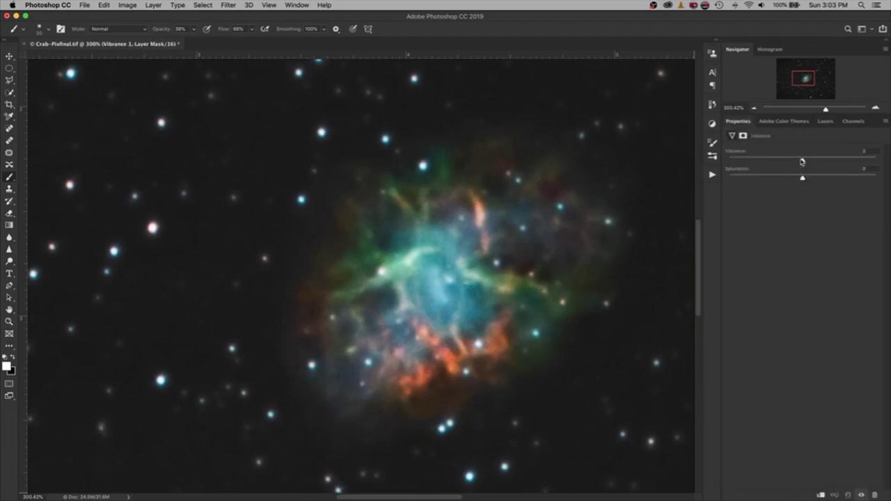
pyautogui.moveTo(801, 161)
pyautogui.mouseDown()
pyautogui.moveTo(865, 164)
pyautogui.moveTo(795, 170)
pyautogui.moveTo(818, 166)
pyautogui.moveTo(805, 166)
pyautogui.mouseUp()
pyautogui.moveTo(805, 164)
pyautogui.mouseDown()
pyautogui.moveTo(828, 165)
pyautogui.moveTo(802, 163)
pyautogui.mouseUp()
pyautogui.click(743, 153)
pyautogui.moveTo(801, 162); pyautogui.dragTo(815, 162)
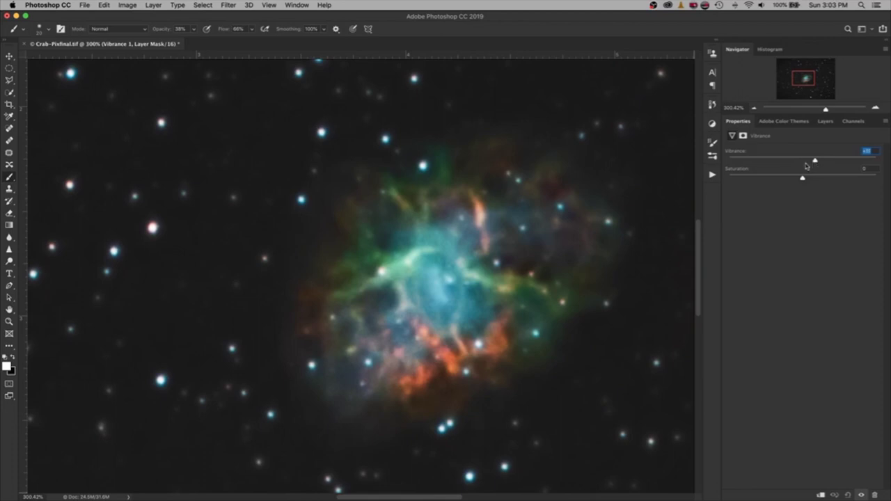
# Compare the image with and without the Vibrance adjustment, and delete that layer.
pyautogui.click(827, 122)
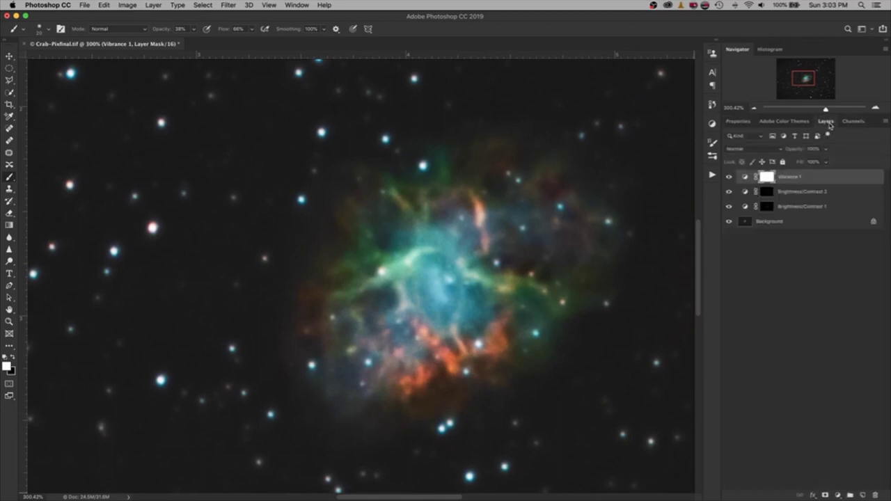
pyautogui.click(729, 178)
pyautogui.click(729, 178)
pyautogui.click(729, 178)
pyautogui.click(728, 178)
pyautogui.moveTo(743, 177); pyautogui.dragTo(875, 495)
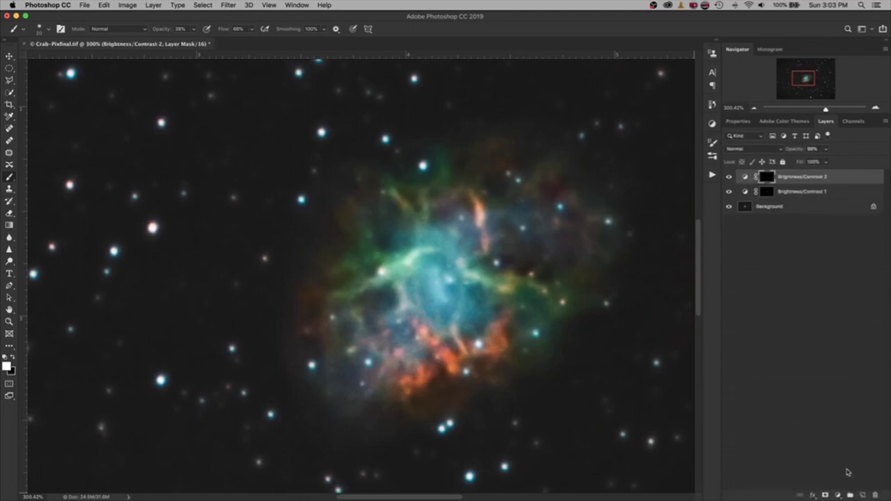
# Examine the bright stars and their blue fringes near the photo's upper edge at about 575% magnification.
pyautogui.moveTo(696, 245); pyautogui.dragTo(699, 122)
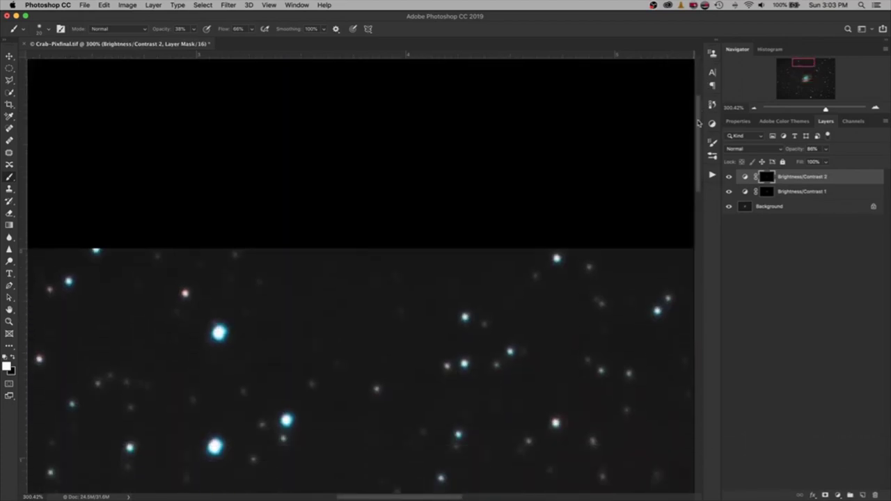
pyautogui.moveTo(826, 110); pyautogui.dragTo(832, 110)
pyautogui.click(805, 61)
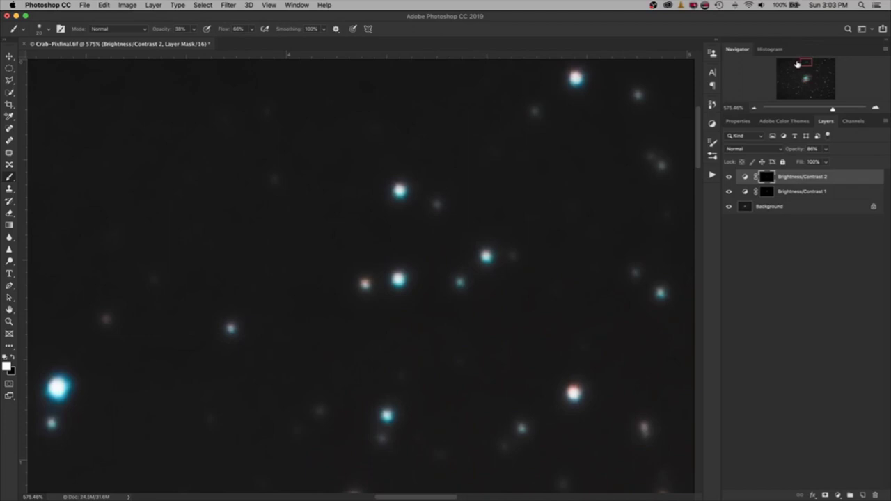
pyautogui.moveTo(805, 62); pyautogui.dragTo(799, 62)
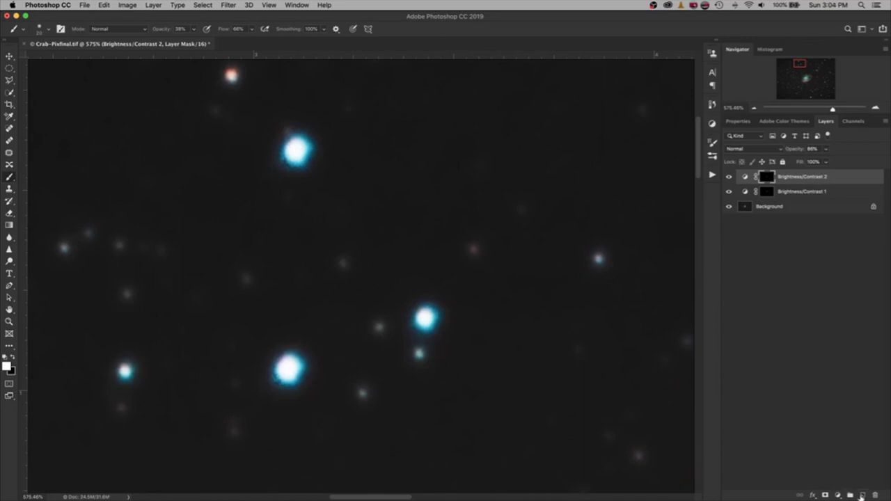
# Stamp all visible layers into a new layer above the adjustment layers, keeping the originals, and toggle the new layer's visibility.
pyautogui.click(885, 122)
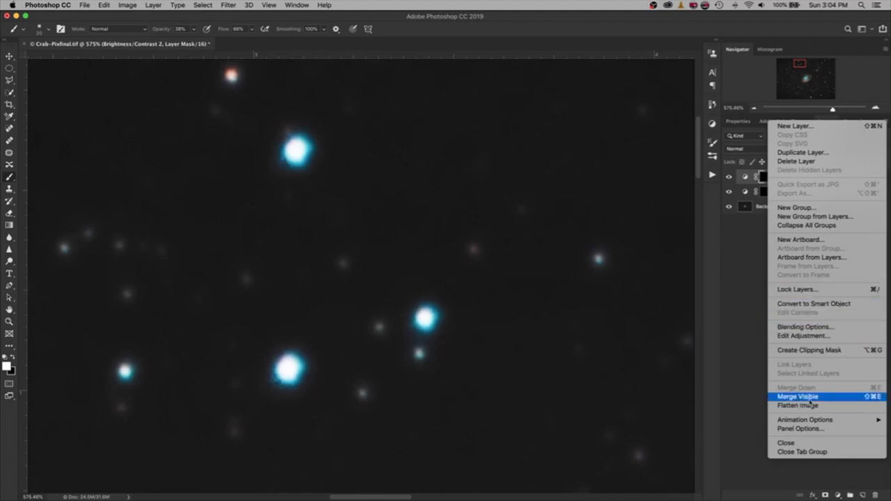
pyautogui.moveTo(807, 420)
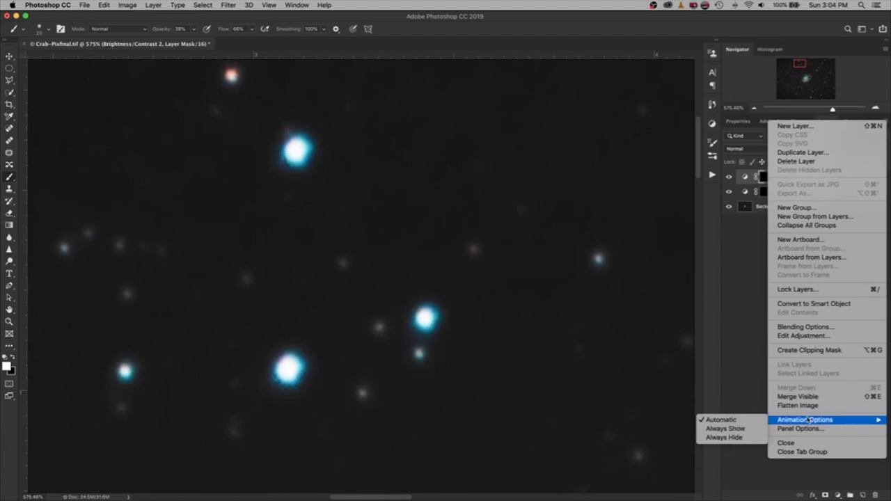
pyautogui.click(750, 240)
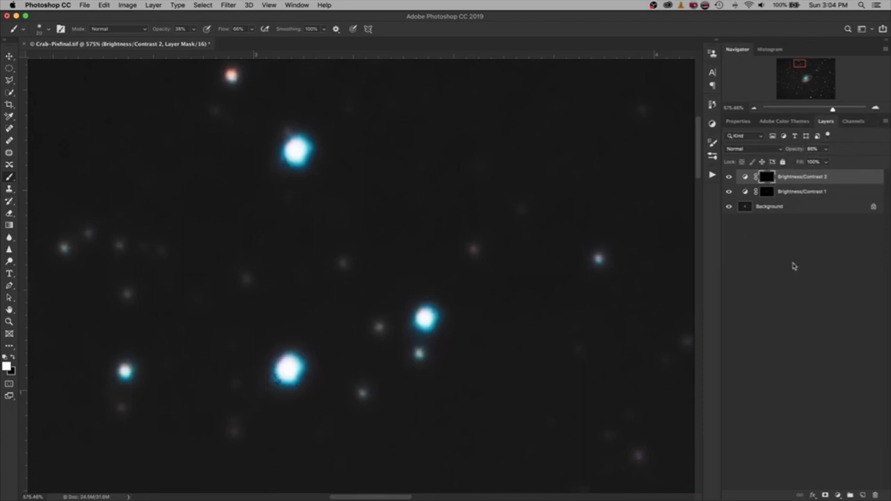
pyautogui.click(862, 494)
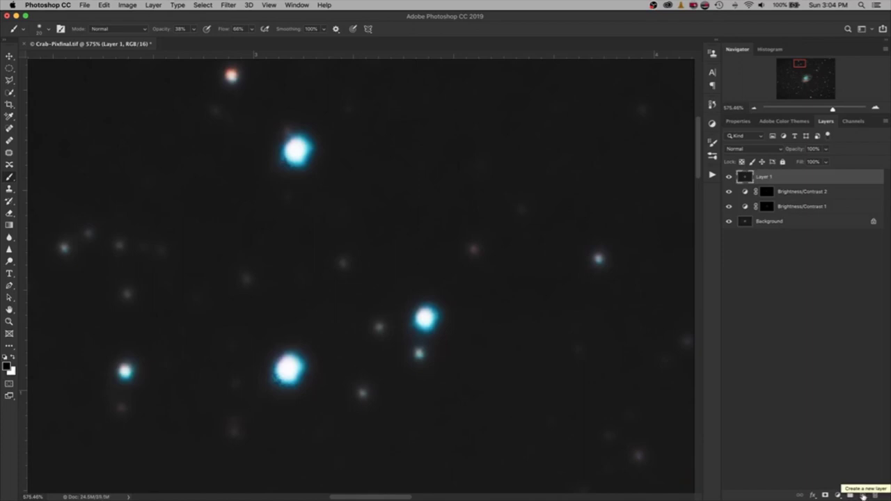
pyautogui.click(729, 178)
pyautogui.click(729, 177)
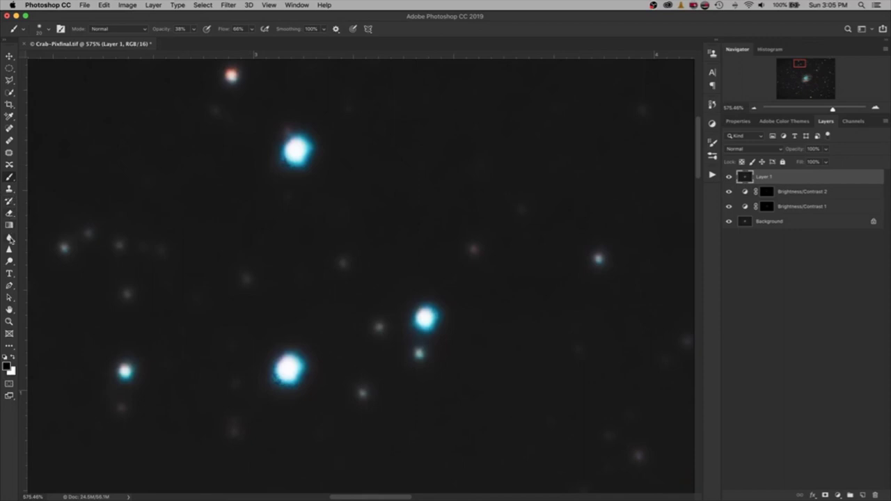
# Soften the edges of the bright blue stars near the photo's upper edge with the Blur tool at 100% strength.
pyautogui.click(10, 237)
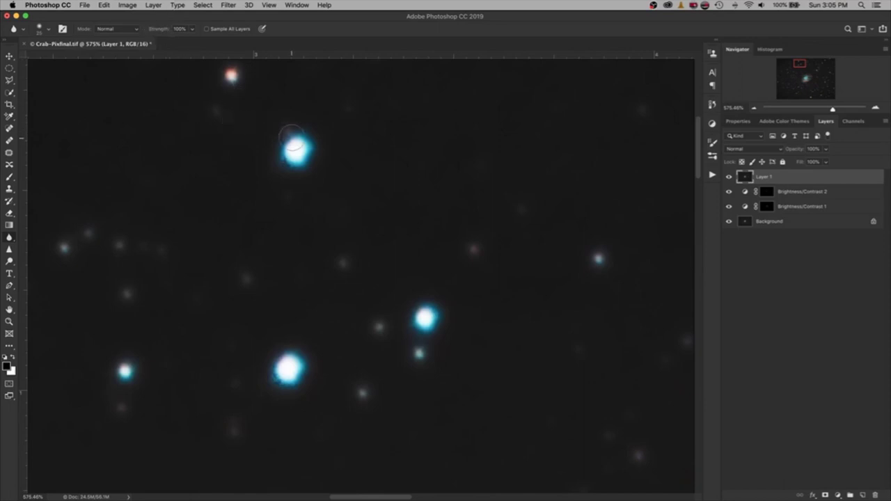
pyautogui.moveTo(291, 136)
pyautogui.mouseDown()
pyautogui.moveTo(290, 153)
pyautogui.moveTo(304, 153)
pyautogui.mouseUp()
pyautogui.moveTo(288, 368)
pyautogui.mouseDown()
pyautogui.moveTo(292, 374)
pyautogui.moveTo(285, 360)
pyautogui.moveTo(301, 341)
pyautogui.mouseUp()
# Blur the harsh edges of the brighter stars along the photo's left edge, from the upper corner to mid-height.
pyautogui.moveTo(799, 65); pyautogui.dragTo(781, 62)
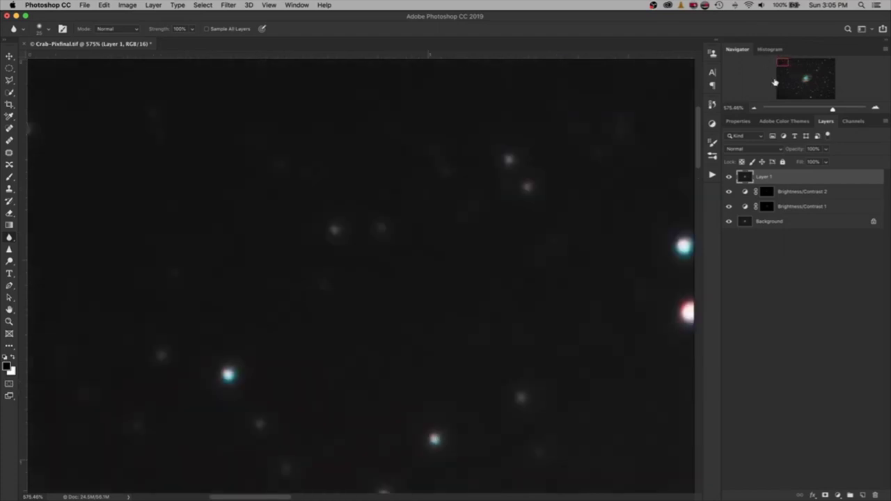
pyautogui.moveTo(782, 62); pyautogui.dragTo(782, 66)
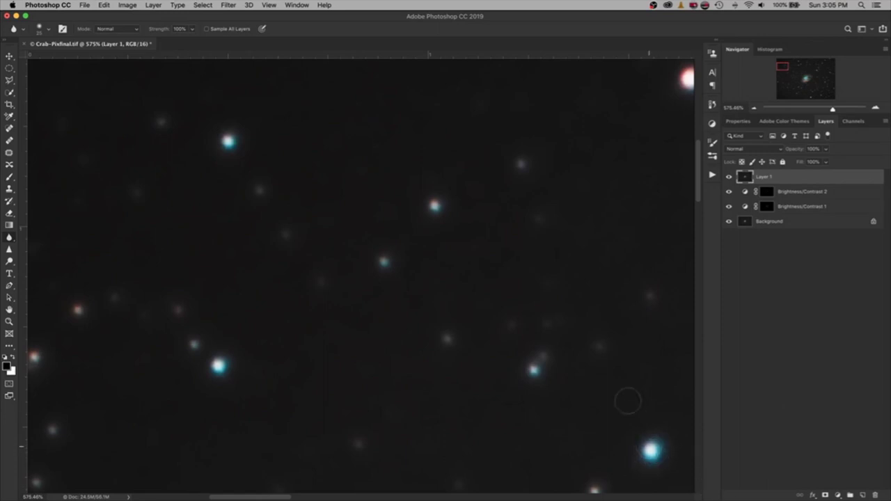
pyautogui.moveTo(783, 68); pyautogui.dragTo(783, 72)
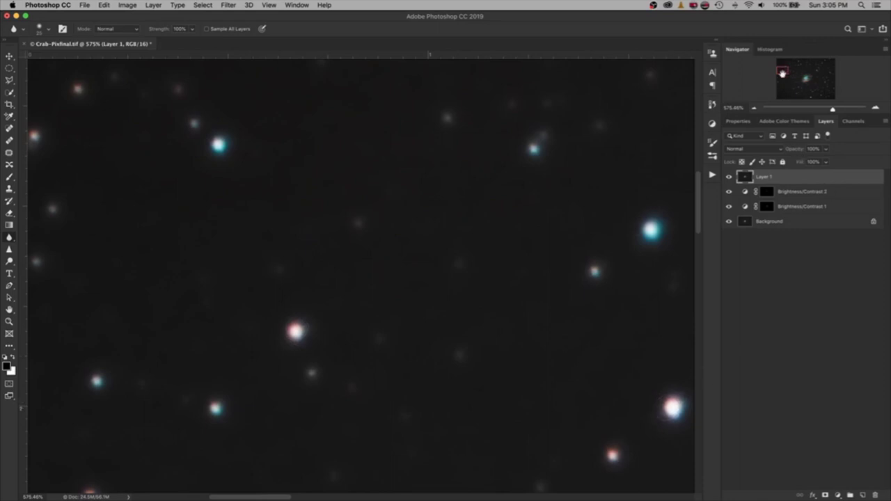
pyautogui.moveTo(783, 71); pyautogui.dragTo(781, 75)
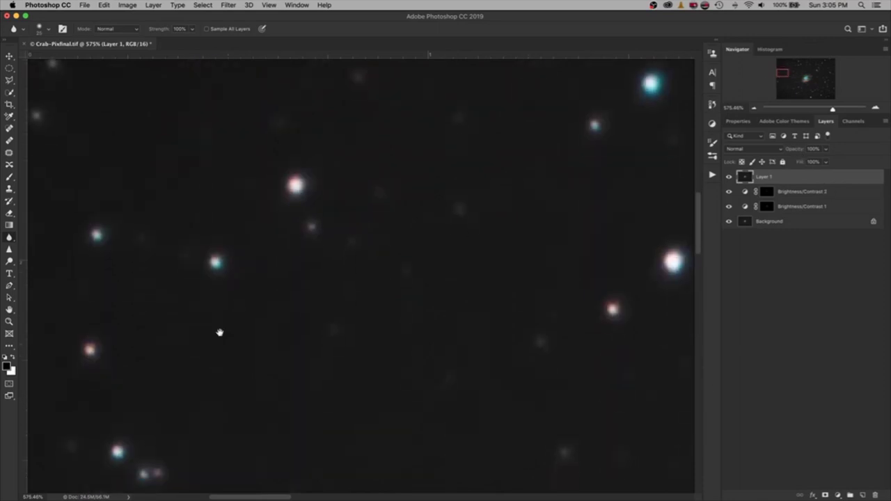
pyautogui.moveTo(781, 76); pyautogui.dragTo(779, 79)
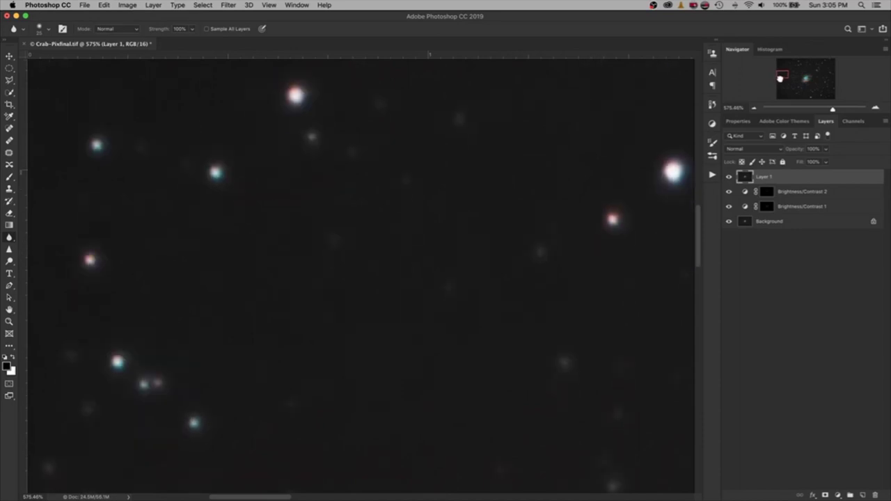
pyautogui.moveTo(780, 78); pyautogui.dragTo(780, 84)
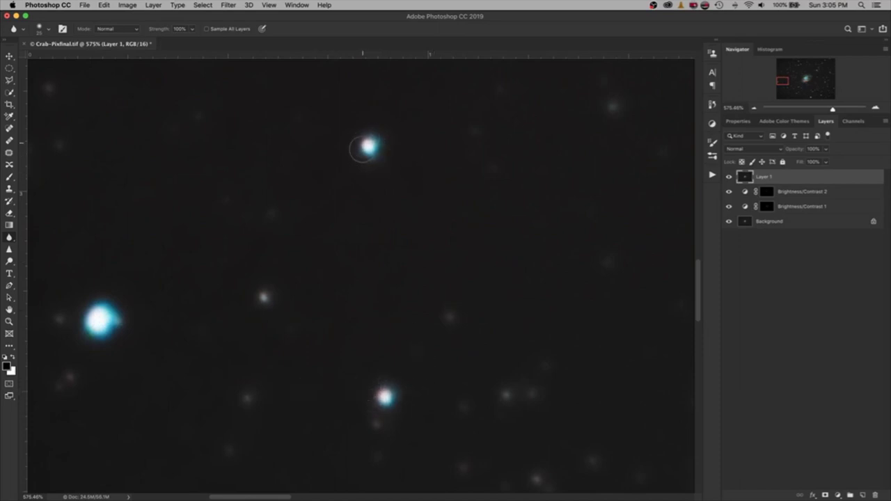
# Soften the bright stars along the lower part of the photo's left edge, down to the lower-left corner.
pyautogui.moveTo(783, 82); pyautogui.dragTo(782, 87)
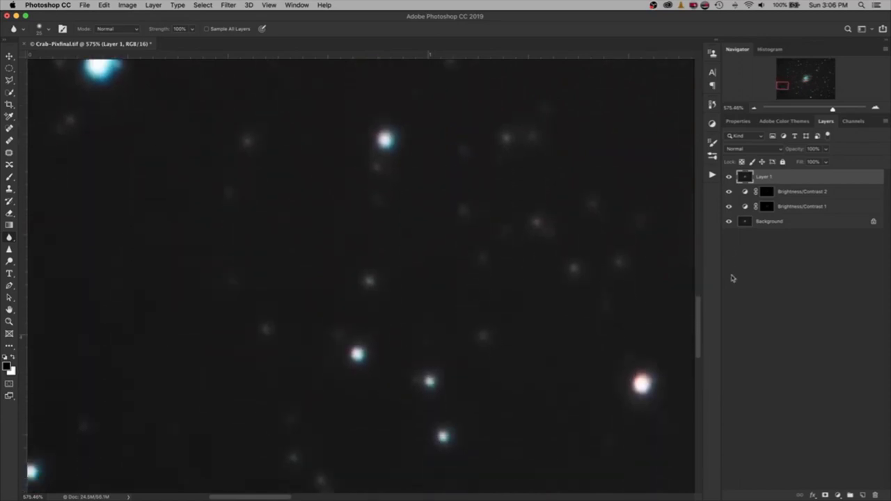
pyautogui.moveTo(656, 383); pyautogui.dragTo(629, 380)
pyautogui.moveTo(784, 85); pyautogui.dragTo(779, 94)
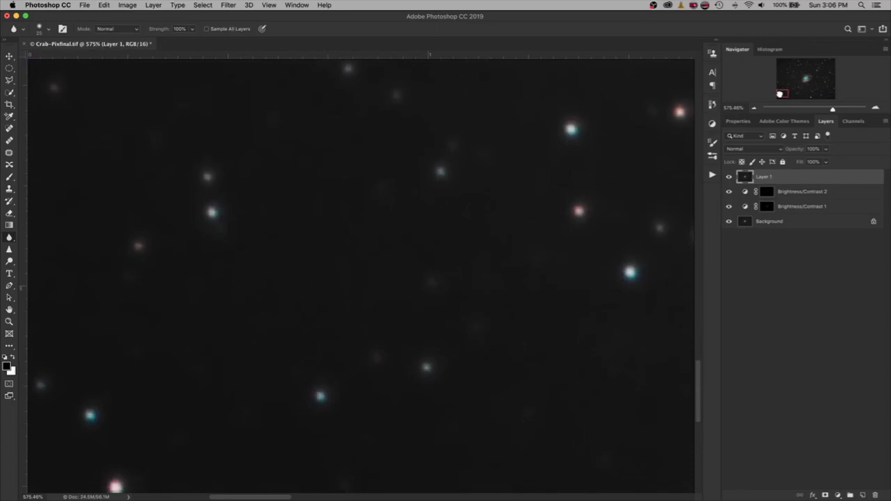
pyautogui.moveTo(785, 88); pyautogui.dragTo(781, 96)
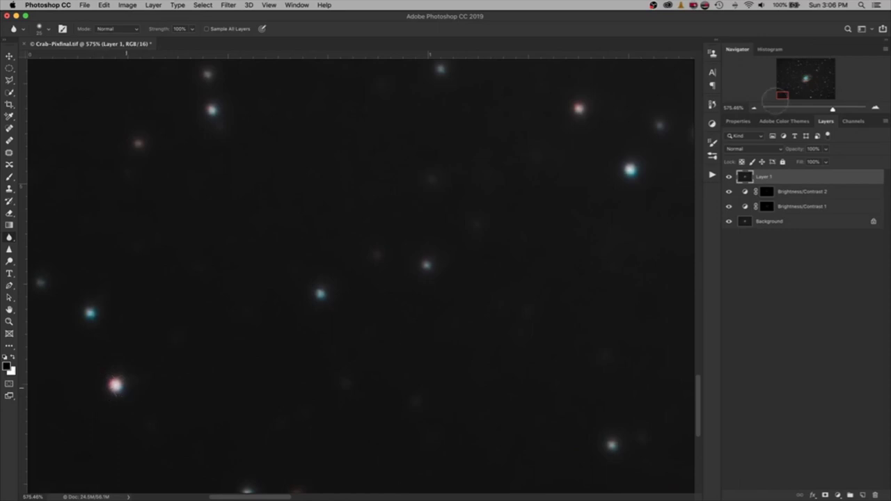
# Blur the fringed bright stars in the next strip of the photo, from the lower edge up to the area left of the nebula.
pyautogui.moveTo(784, 96); pyautogui.dragTo(790, 97)
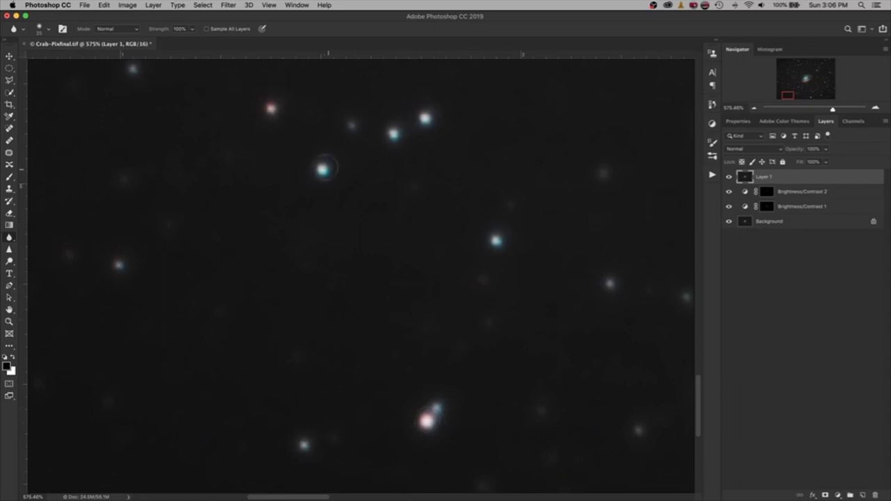
pyautogui.moveTo(787, 95); pyautogui.dragTo(787, 90)
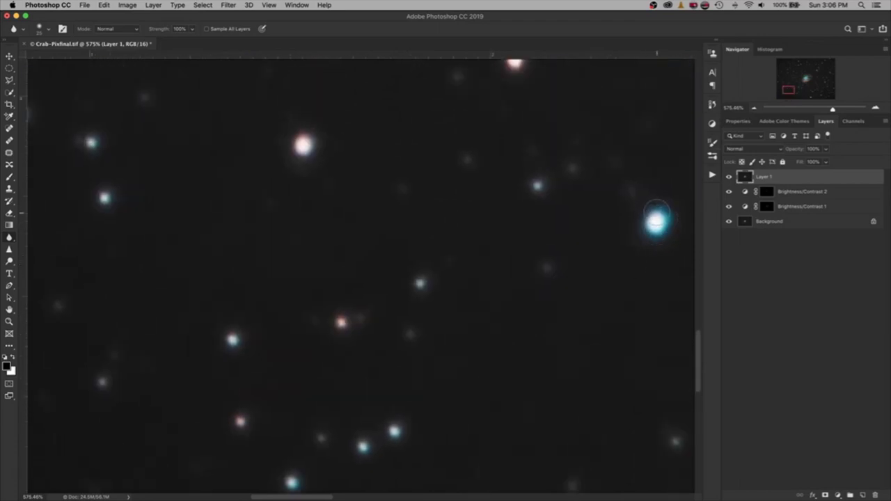
pyautogui.moveTo(786, 89); pyautogui.dragTo(787, 84)
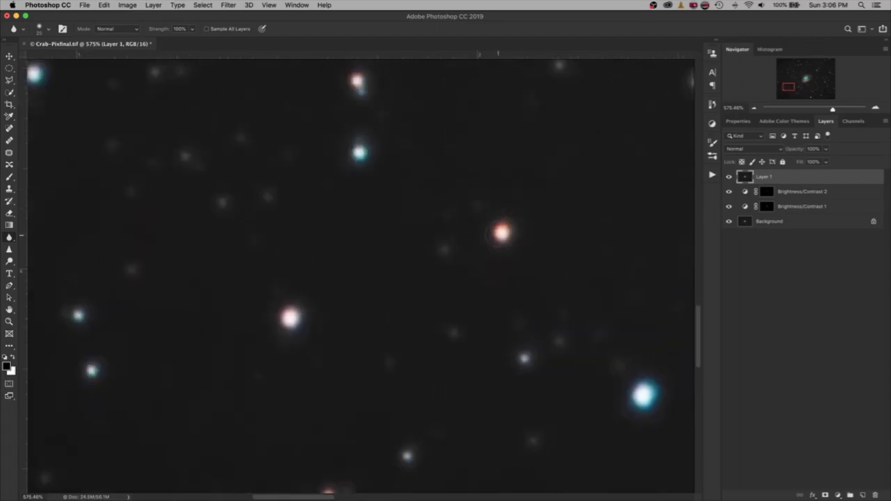
pyautogui.moveTo(791, 85); pyautogui.dragTo(796, 72)
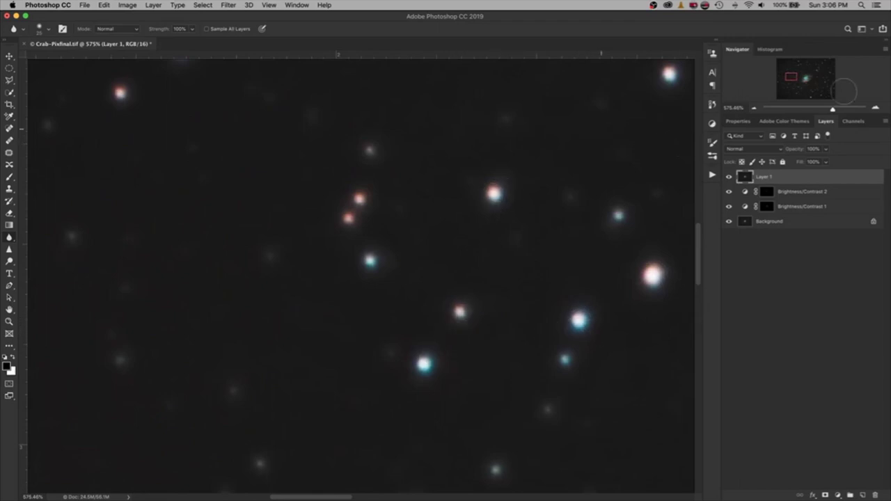
# Compare the edited image with the Background layer alone, first for the whole photo and again at about 246% on the nebula.
pyautogui.press('super+0')
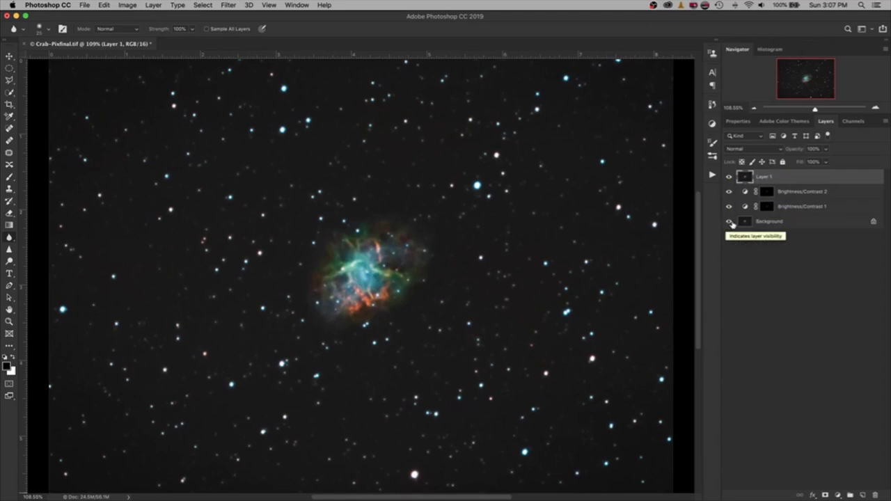
pyautogui.keyDown('alt'); pyautogui.click(729, 221); pyautogui.keyUp('alt')
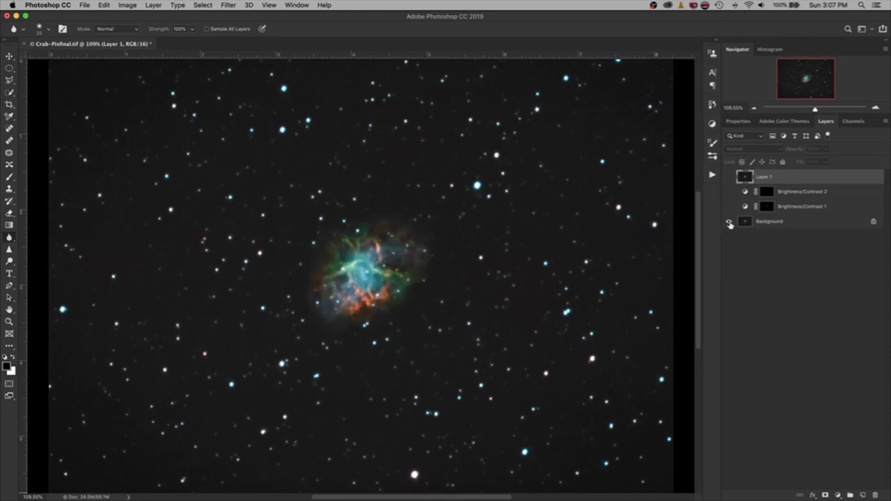
pyautogui.keyDown('alt'); pyautogui.click(728, 221); pyautogui.keyUp('alt')
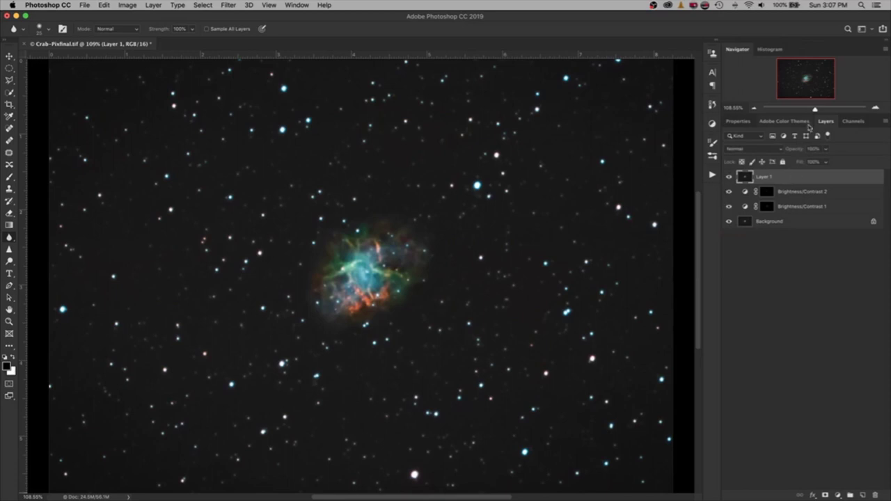
pyautogui.moveTo(814, 113); pyautogui.dragTo(817, 111)
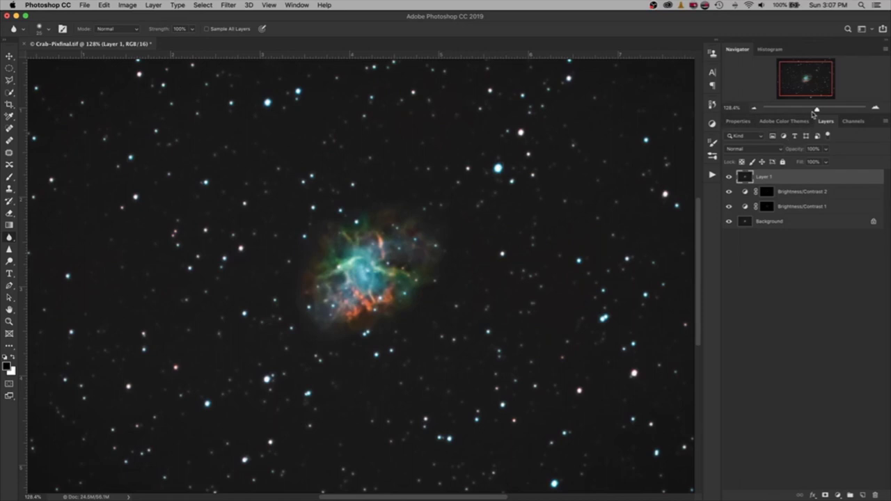
pyautogui.moveTo(817, 111); pyautogui.dragTo(823, 110)
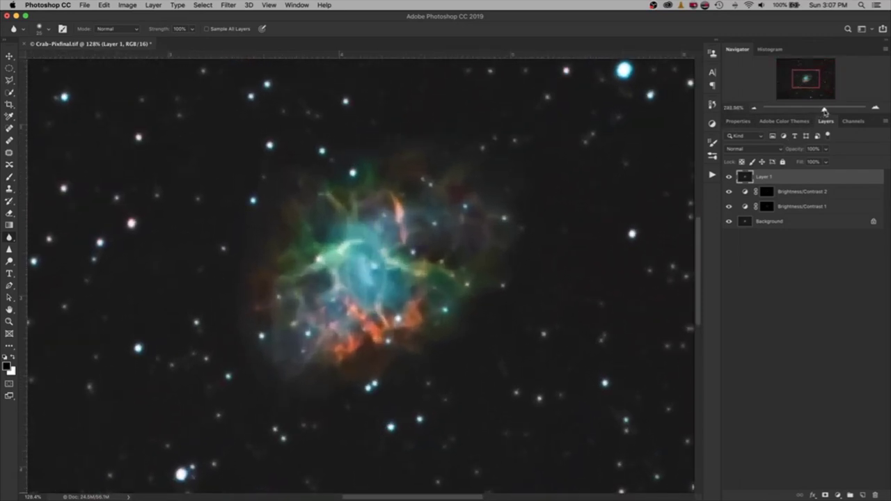
pyautogui.keyDown('alt'); pyautogui.click(728, 222); pyautogui.keyUp('alt')
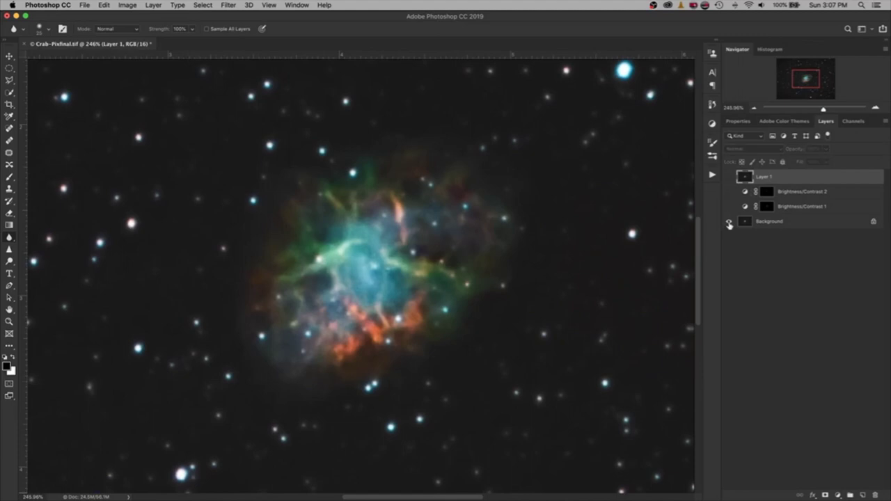
pyautogui.keyDown('alt'); pyautogui.click(729, 222); pyautogui.keyUp('alt')
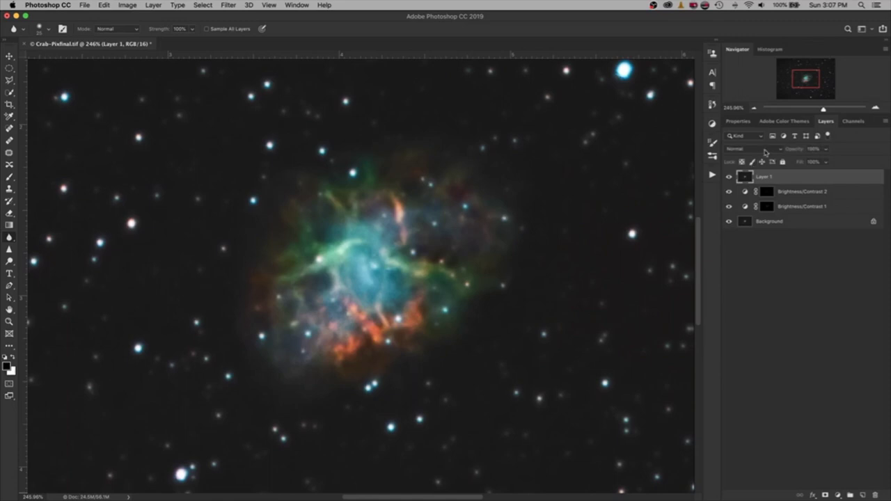
# Place the white high-resolution signature PNG from the 0_Signature folder as an embedded object in the photo.
pyautogui.press('super+0')
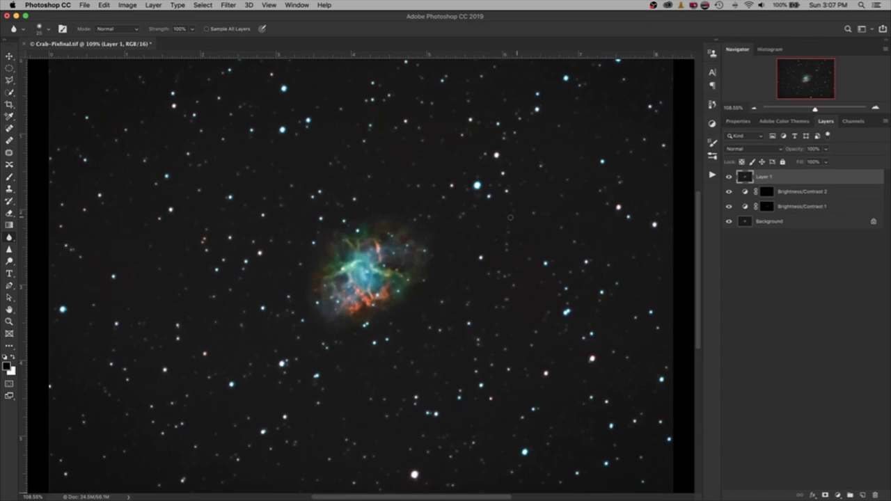
pyautogui.click(84, 5)
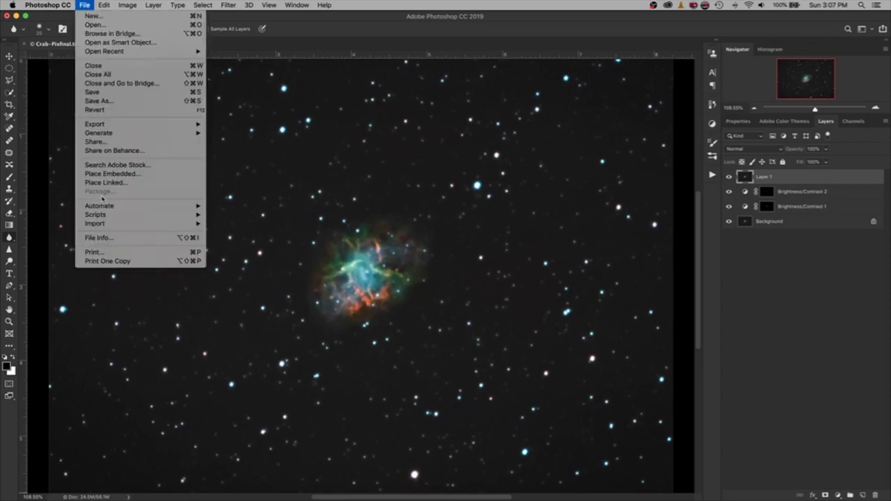
pyautogui.click(86, 177)
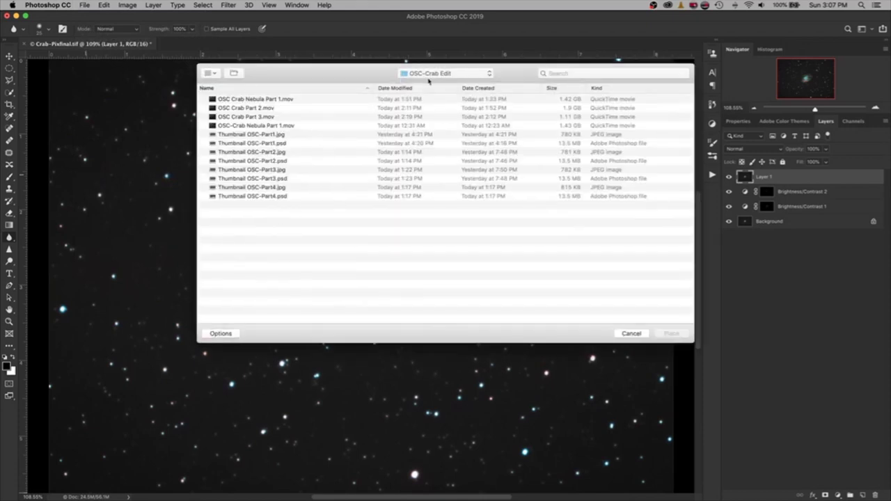
pyautogui.click(430, 74)
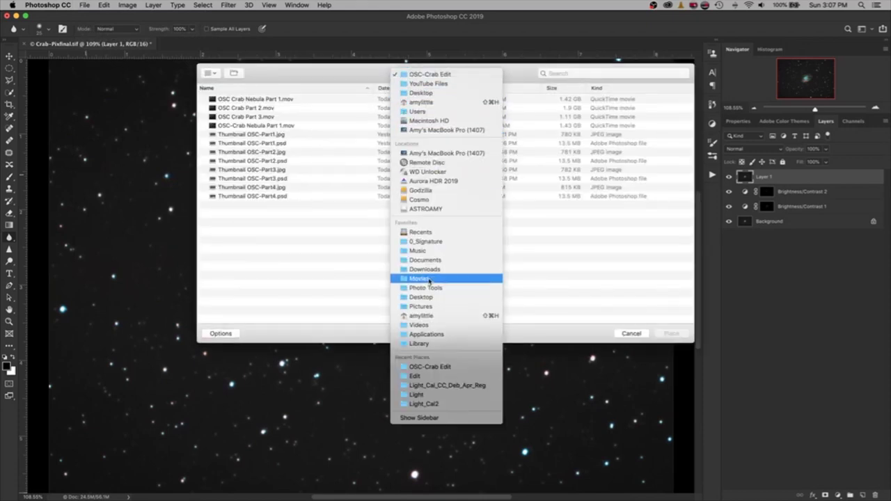
pyautogui.click(428, 244)
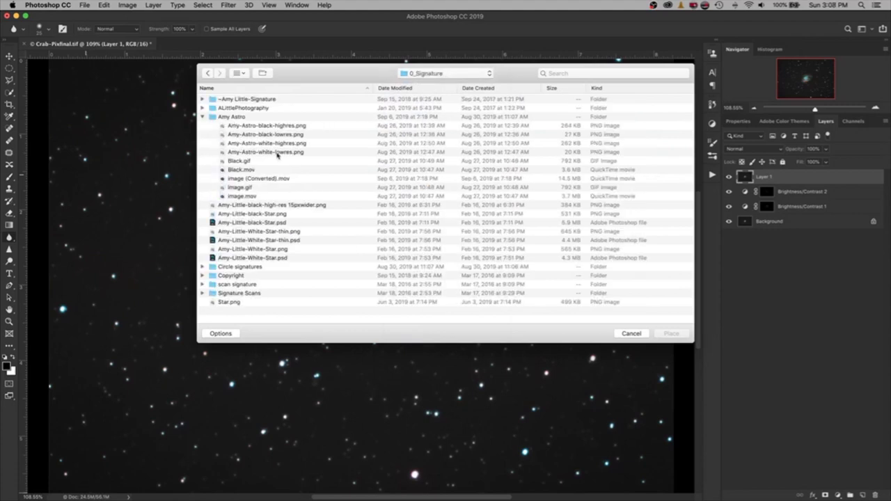
pyautogui.click(271, 143)
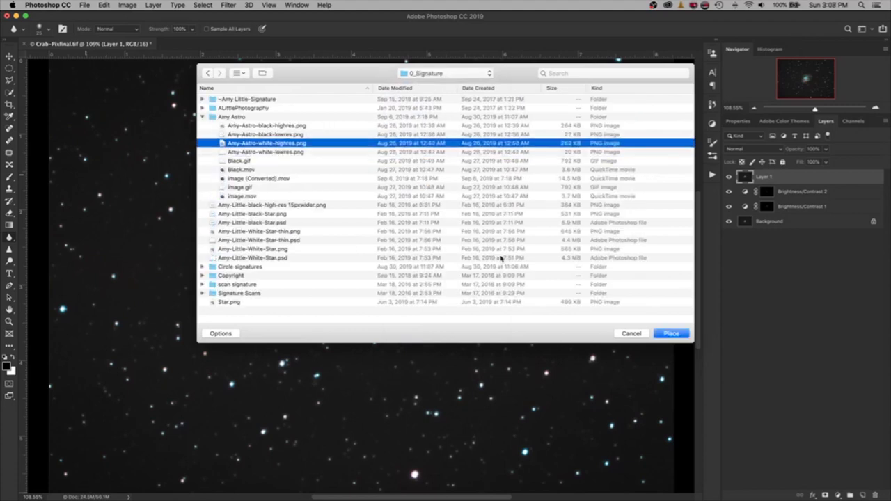
pyautogui.click(654, 332)
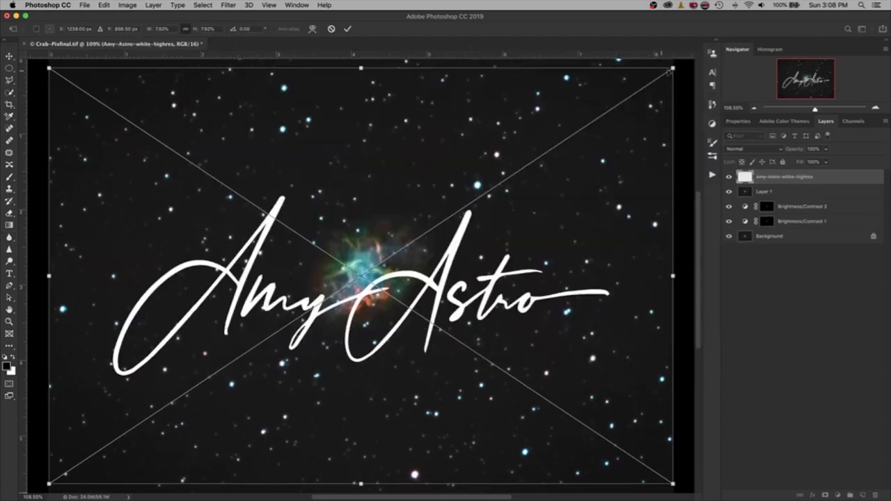
# Scale the signature to 2.92%, place it in the photo's lower-right area rotated -4°, and lower its opacity to about 46%.
pyautogui.moveTo(672, 67)
pyautogui.mouseDown()
pyautogui.moveTo(608, 88)
pyautogui.moveTo(524, 186)
pyautogui.moveTo(369, 281)
pyautogui.moveTo(267, 329)
pyautogui.mouseUp()
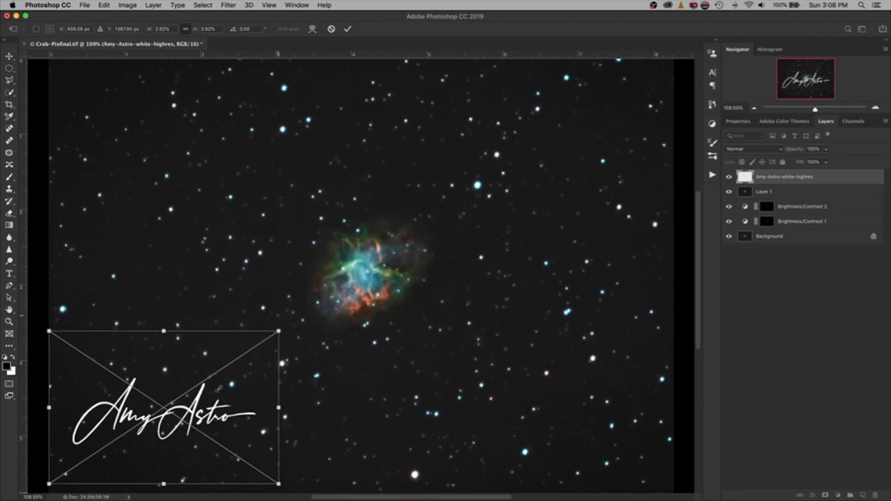
pyautogui.moveTo(219, 411)
pyautogui.mouseDown()
pyautogui.moveTo(541, 381)
pyautogui.moveTo(589, 387)
pyautogui.mouseUp()
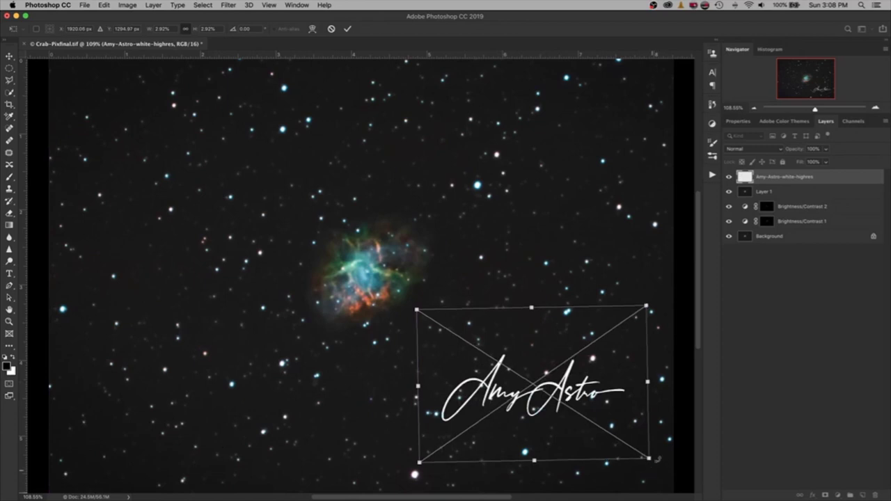
pyautogui.moveTo(657, 465); pyautogui.dragTo(657, 458)
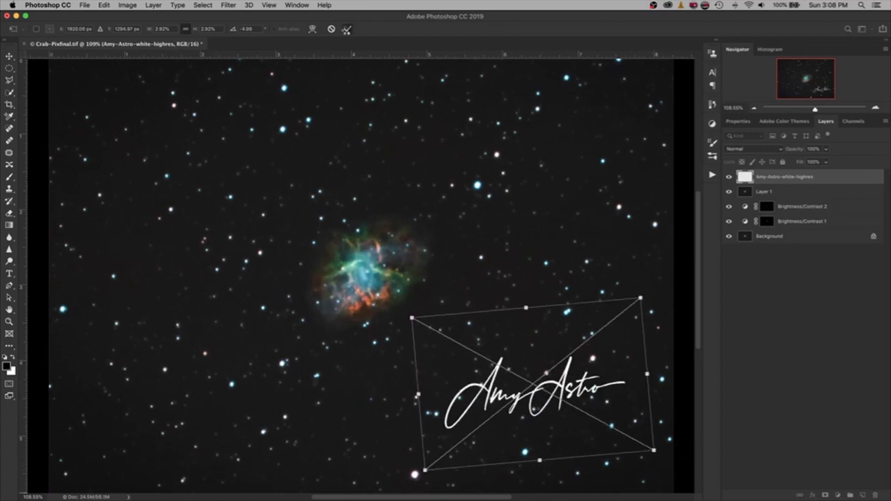
pyautogui.click(347, 29)
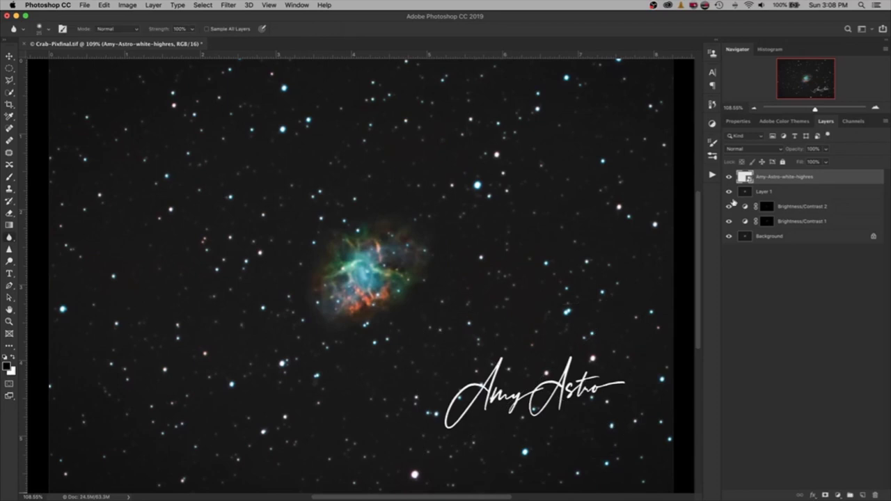
pyautogui.moveTo(795, 153)
pyautogui.mouseDown()
pyautogui.moveTo(781, 161)
pyautogui.moveTo(798, 149)
pyautogui.moveTo(724, 279)
pyautogui.moveTo(725, 298)
pyautogui.moveTo(800, 314)
pyautogui.moveTo(617, 290)
pyautogui.mouseUp()
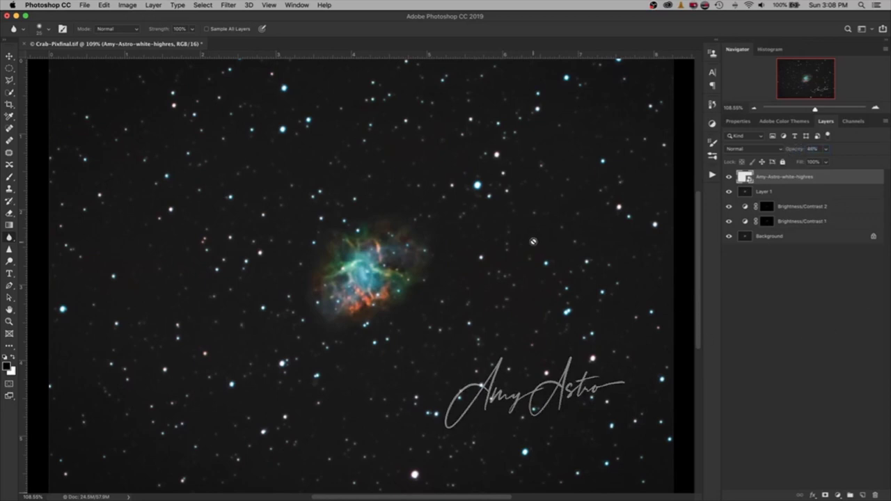